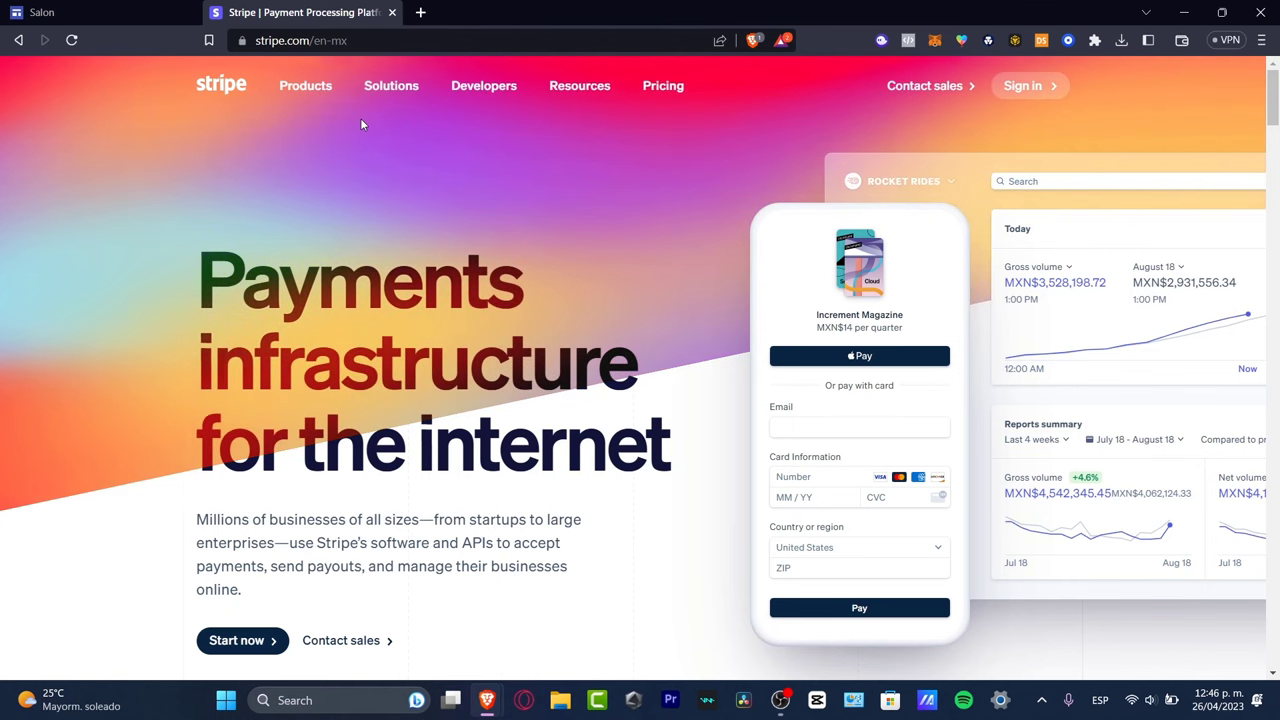
# In a new tab, search Google for 'stripe countries availabli' and open Stripe's global availability result
pyautogui.click(421, 13)
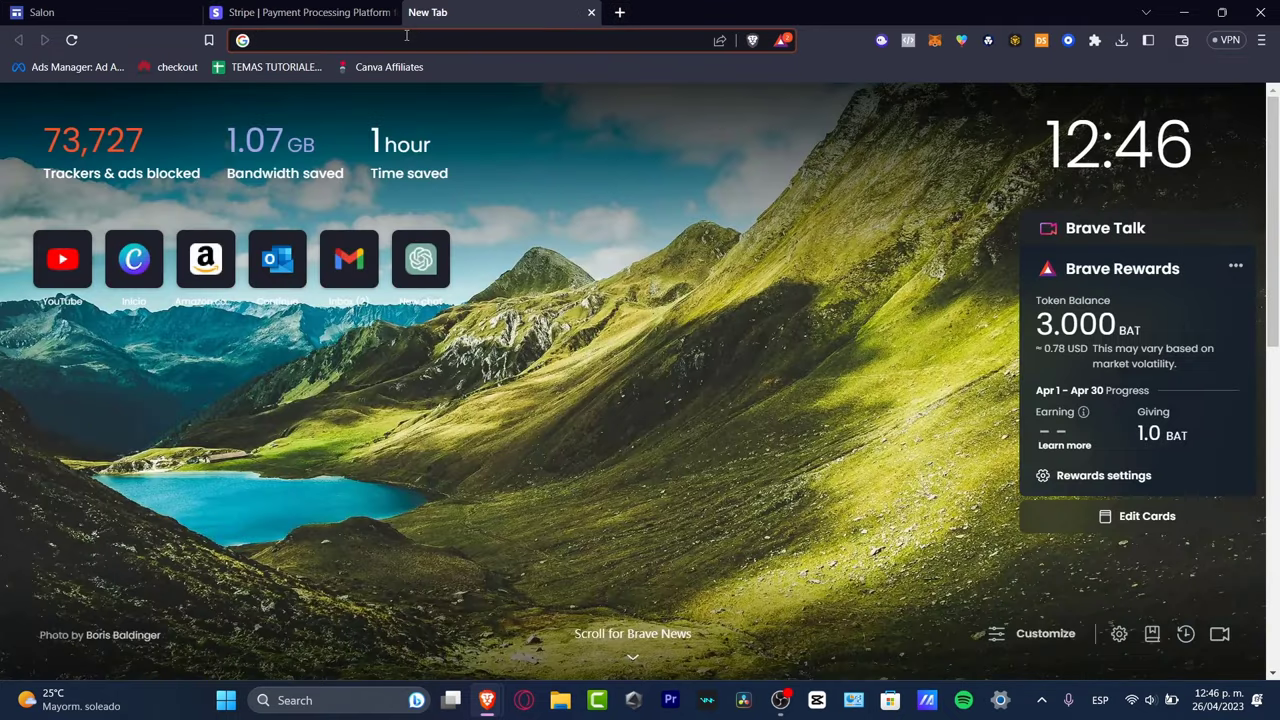
pyautogui.write('stripe countrie')
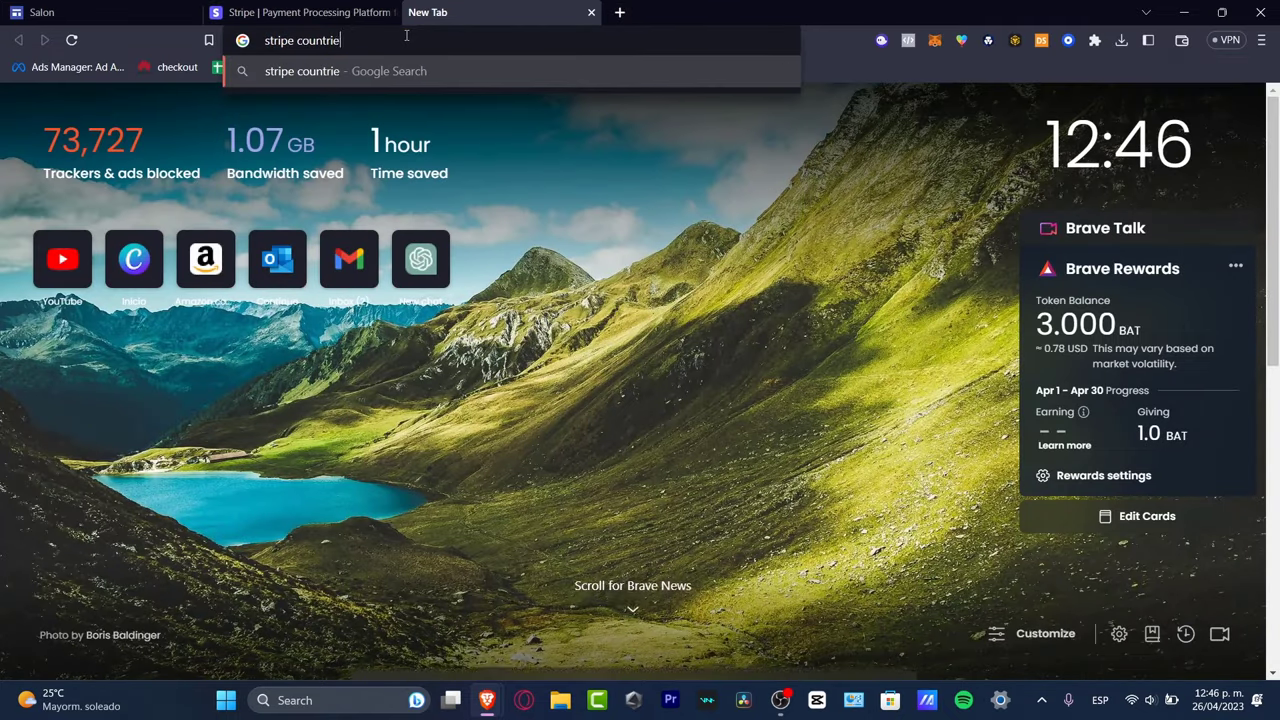
pyautogui.write('s availabli')
pyautogui.press('Return')
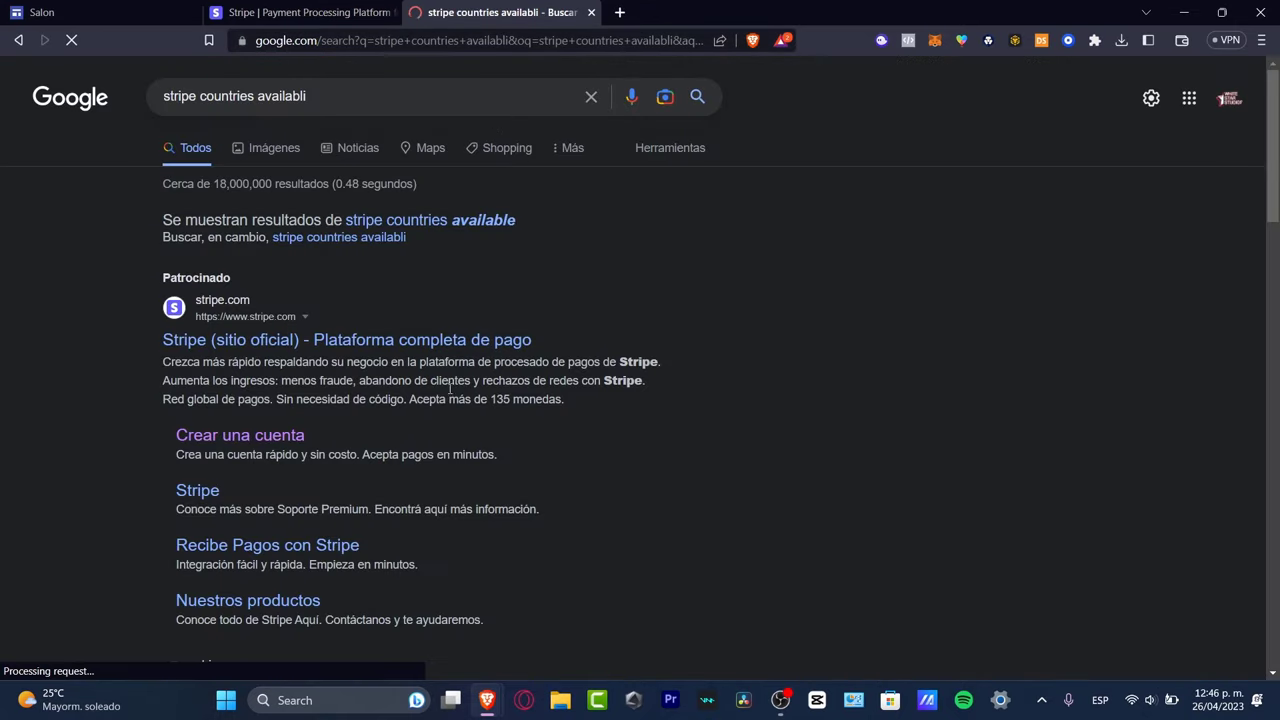
pyautogui.scroll(-3, 435, 505)
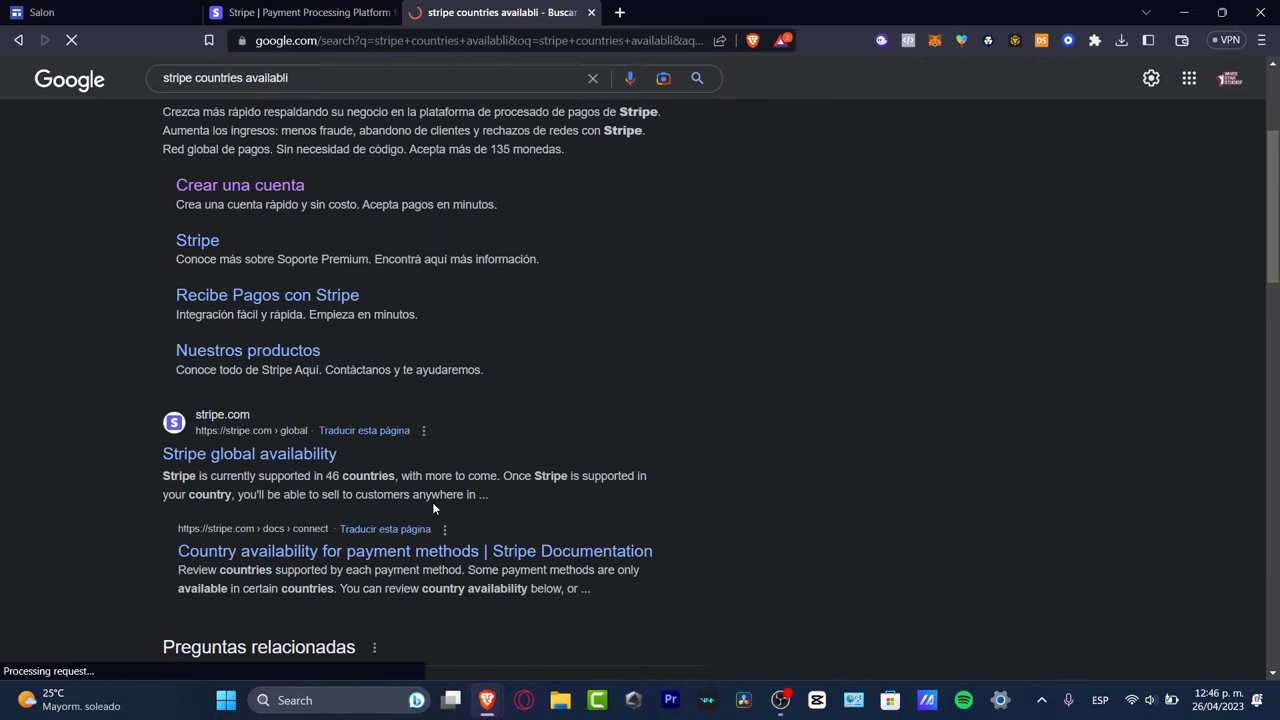
pyautogui.click(229, 450)
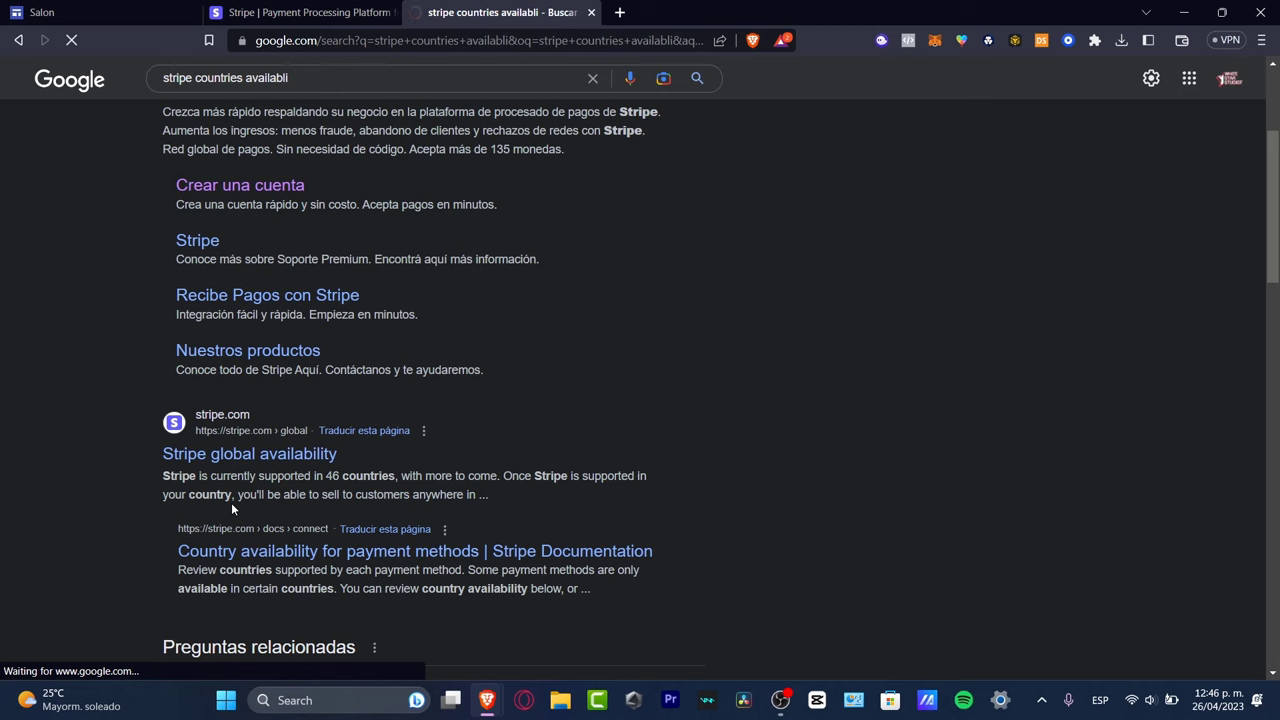
# Review the list of 46 supported countries, then close the global availability tab
pyautogui.scroll(-3, 640, 492)
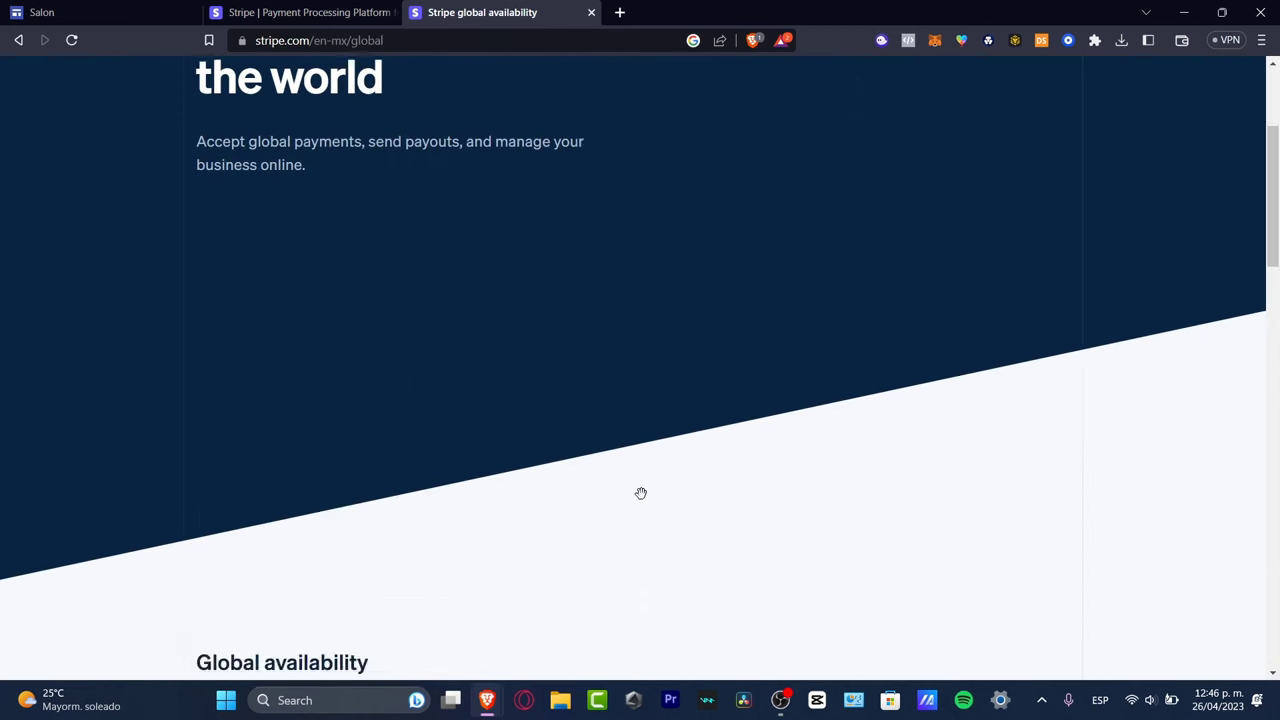
pyautogui.scroll(-5, 641, 493)
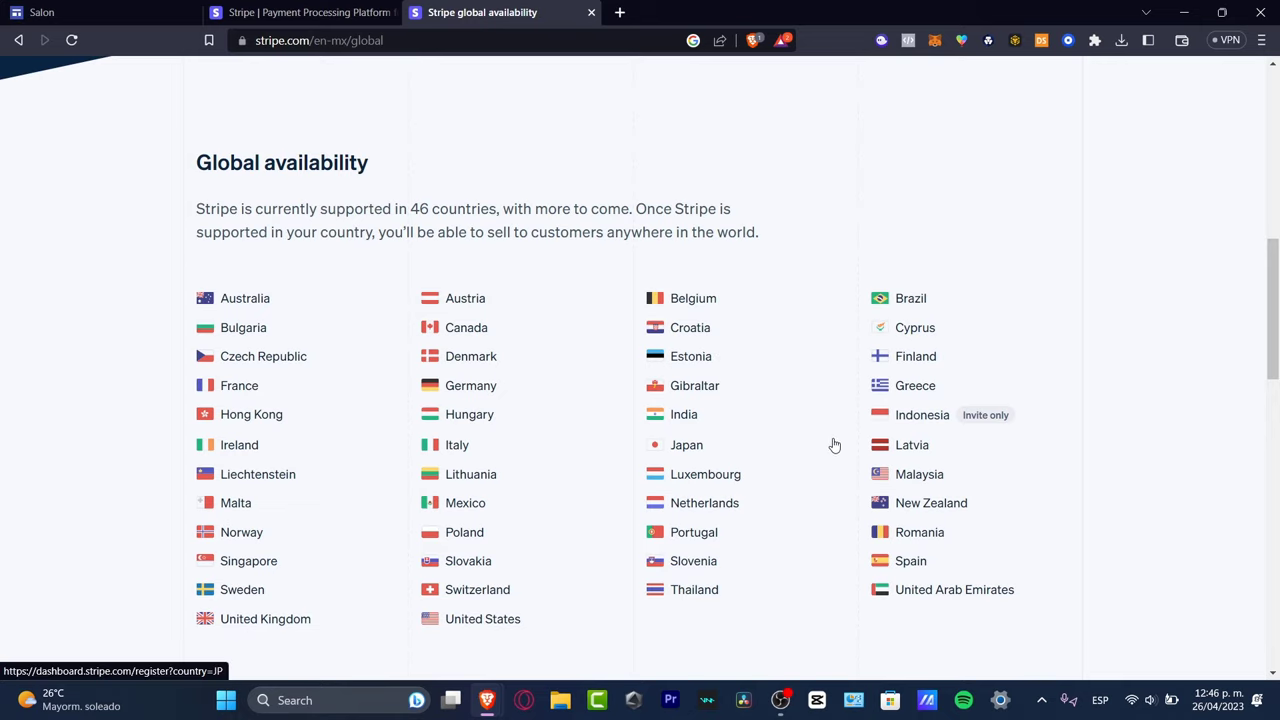
pyautogui.scroll(-3, 835, 447)
pyautogui.scroll(3, 835, 447)
pyautogui.click(591, 12)
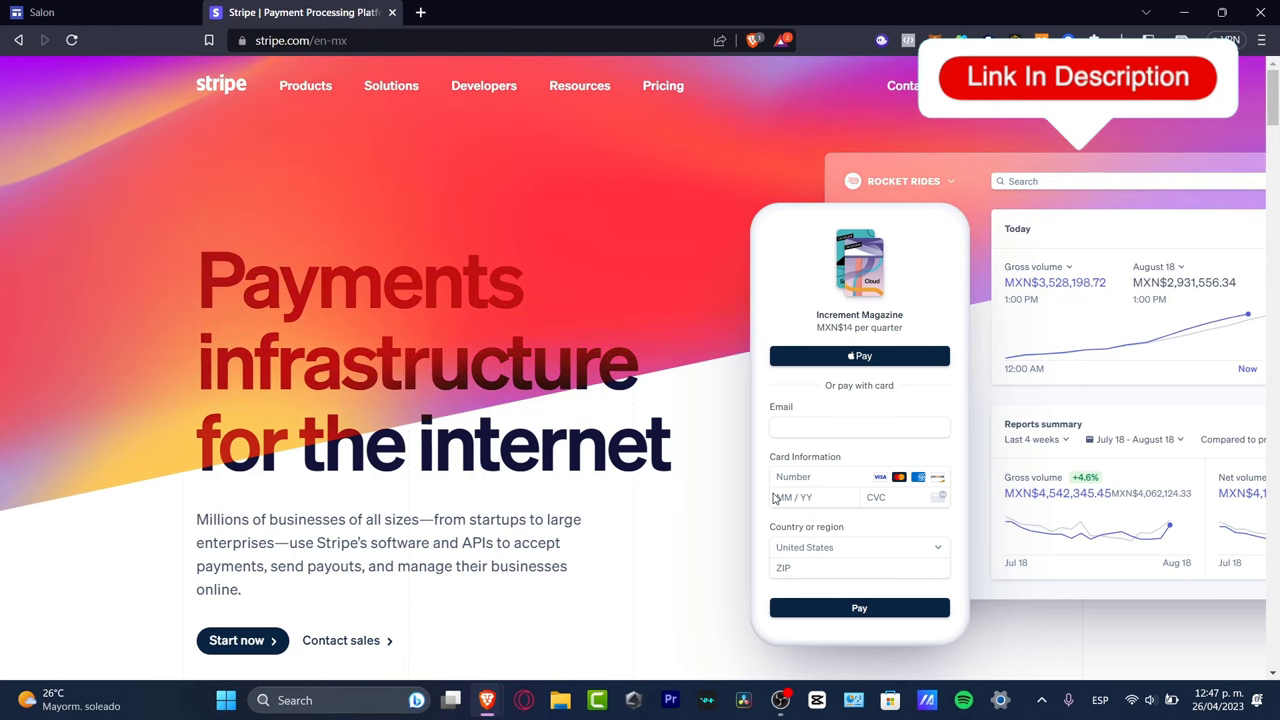
# Scroll down the Stripe home page and choose Start now to begin sign-up
pyautogui.scroll(-3, 598, 455)
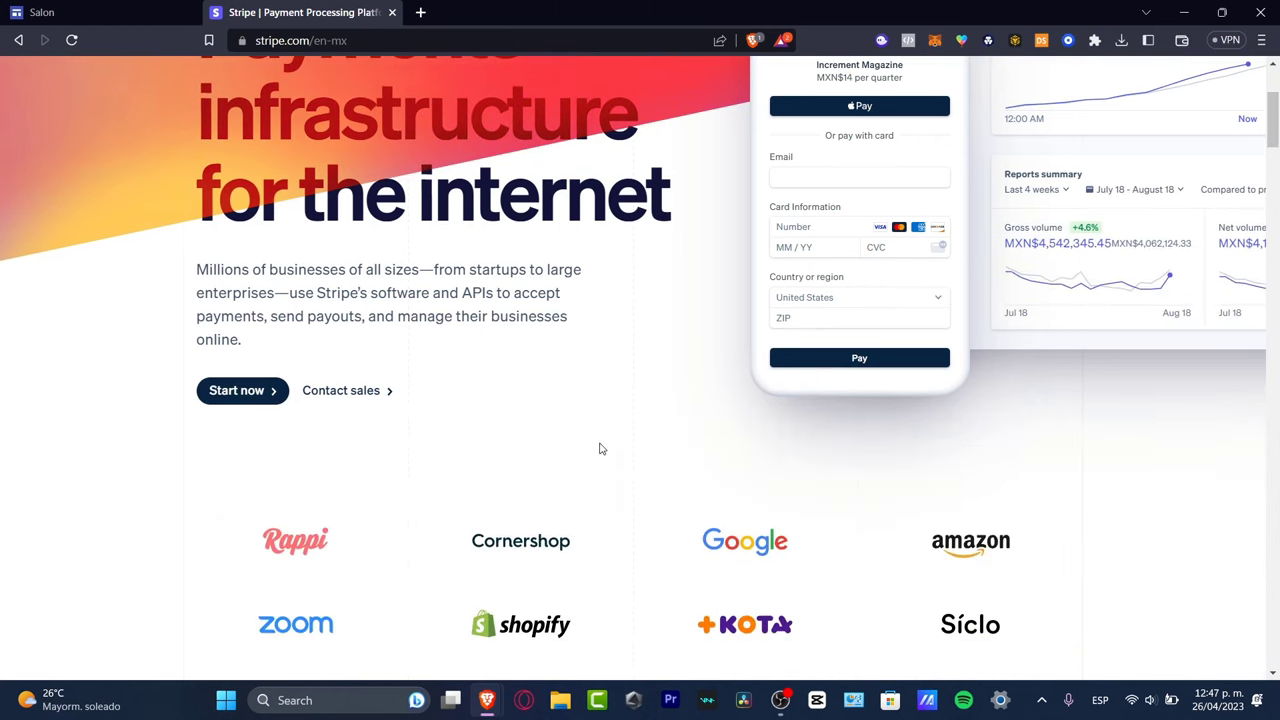
pyautogui.click(264, 391)
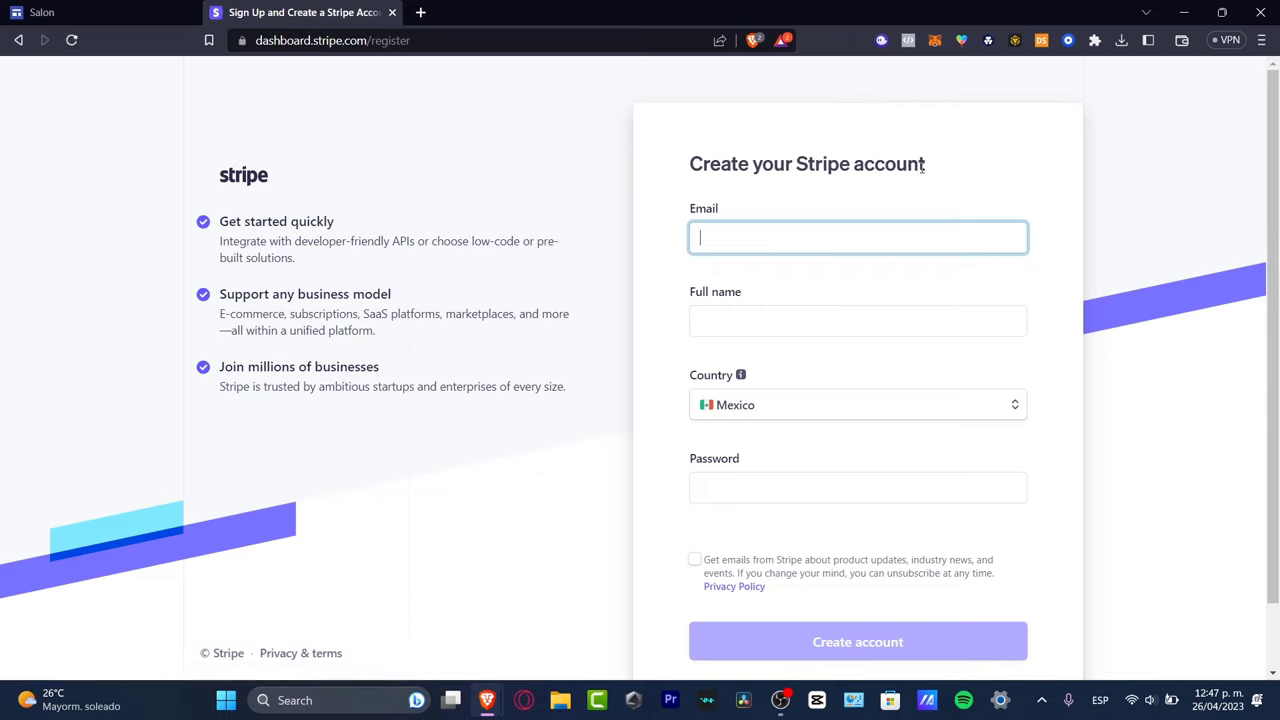
# Enter the account e-mail, full name and password in the sign-up form, keeping Mexico as country
pyautogui.moveTo(924, 165); pyautogui.dragTo(718, 166)
pyautogui.click(754, 234)
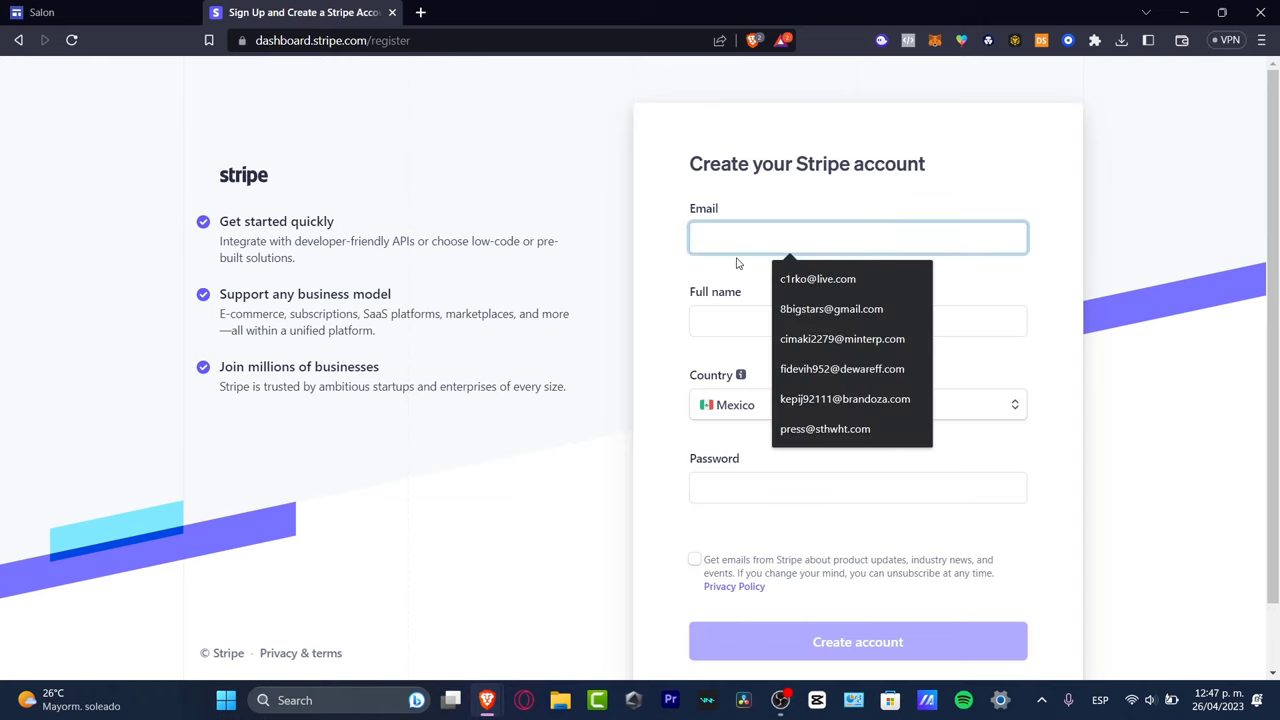
pyautogui.click(745, 322)
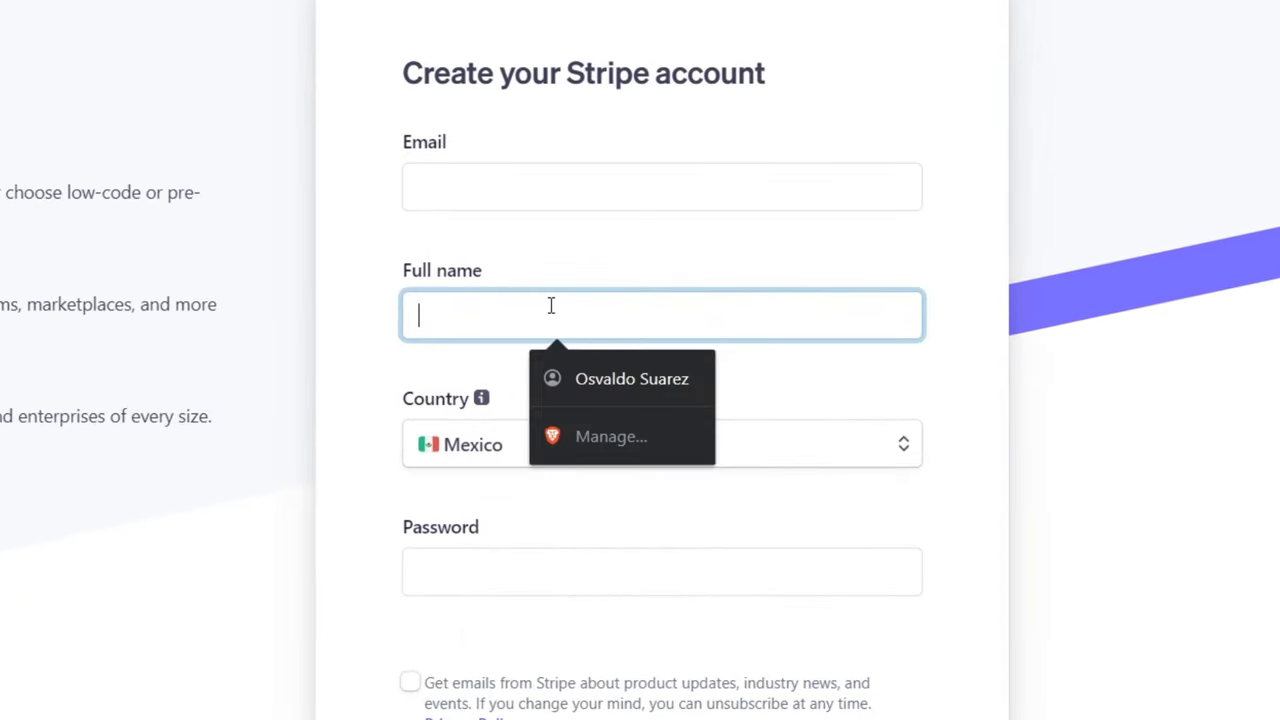
pyautogui.click(606, 283)
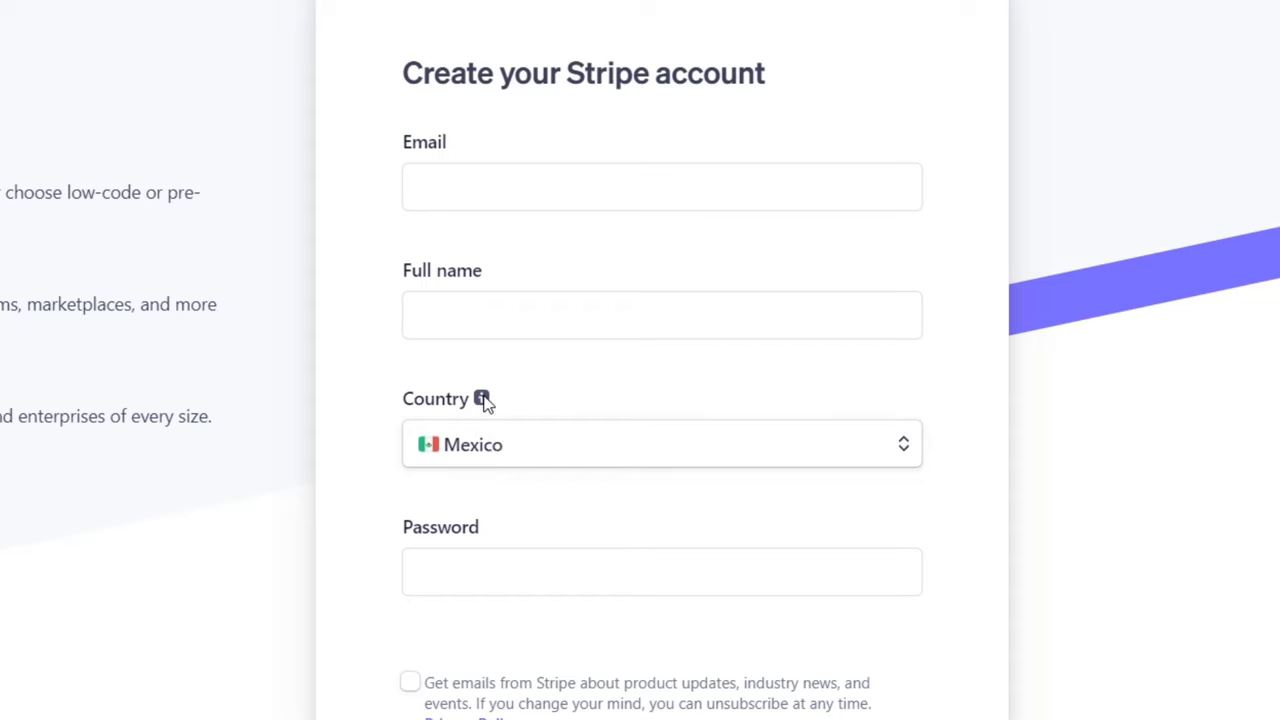
pyautogui.moveTo(484, 400)
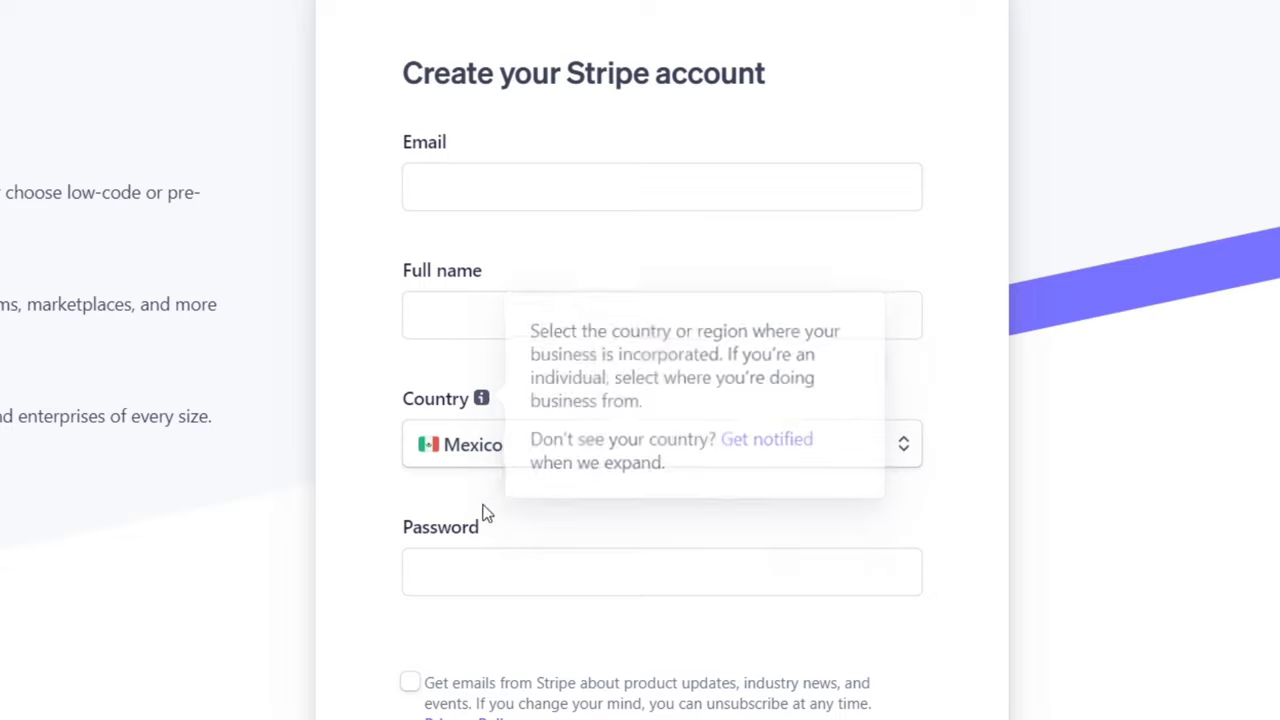
pyautogui.click(508, 571)
pyautogui.click(560, 503)
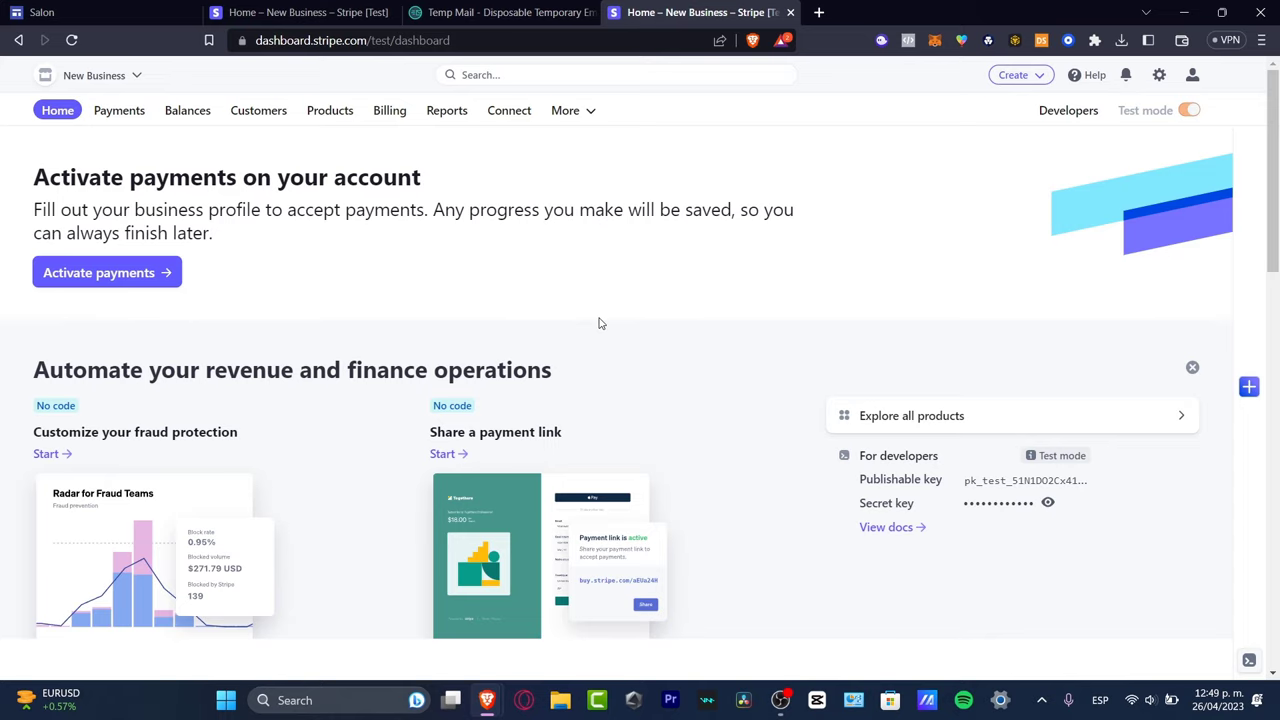
# Visit Payments, Balances and Home, ending on Balances with a $0.00 MXN balance
pyautogui.click(120, 116)
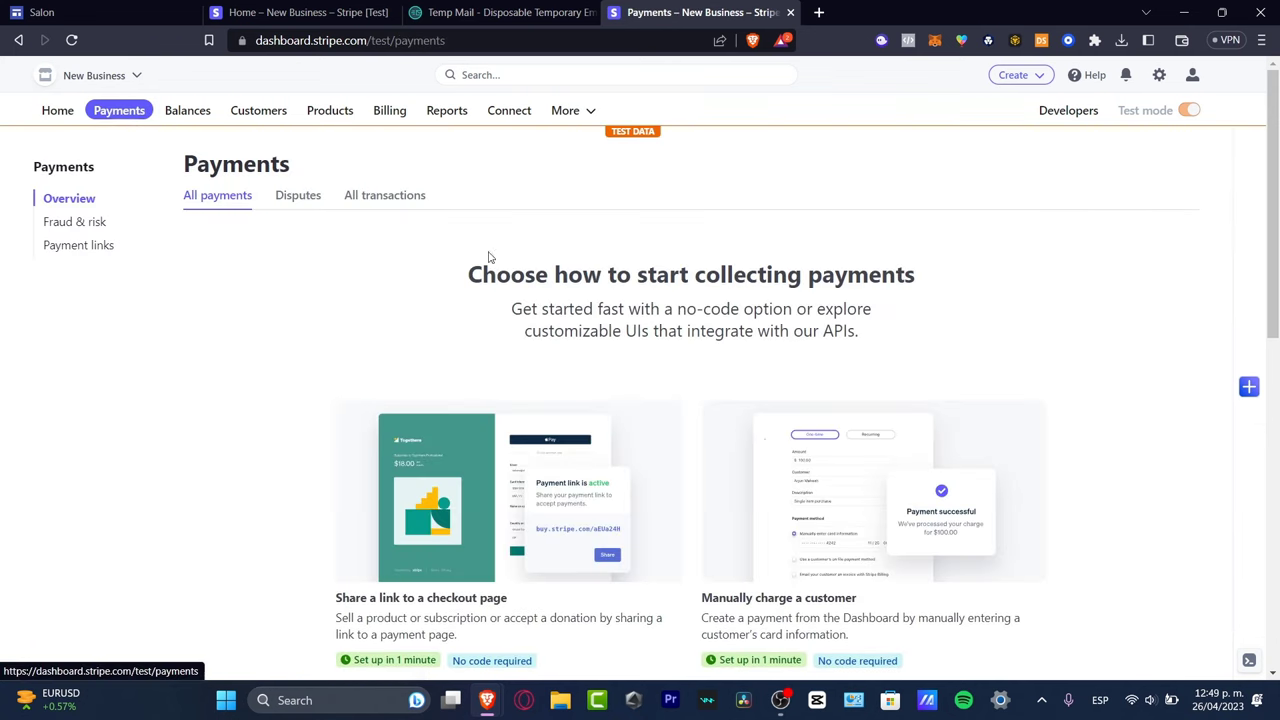
pyautogui.moveTo(497, 274); pyautogui.dragTo(929, 294)
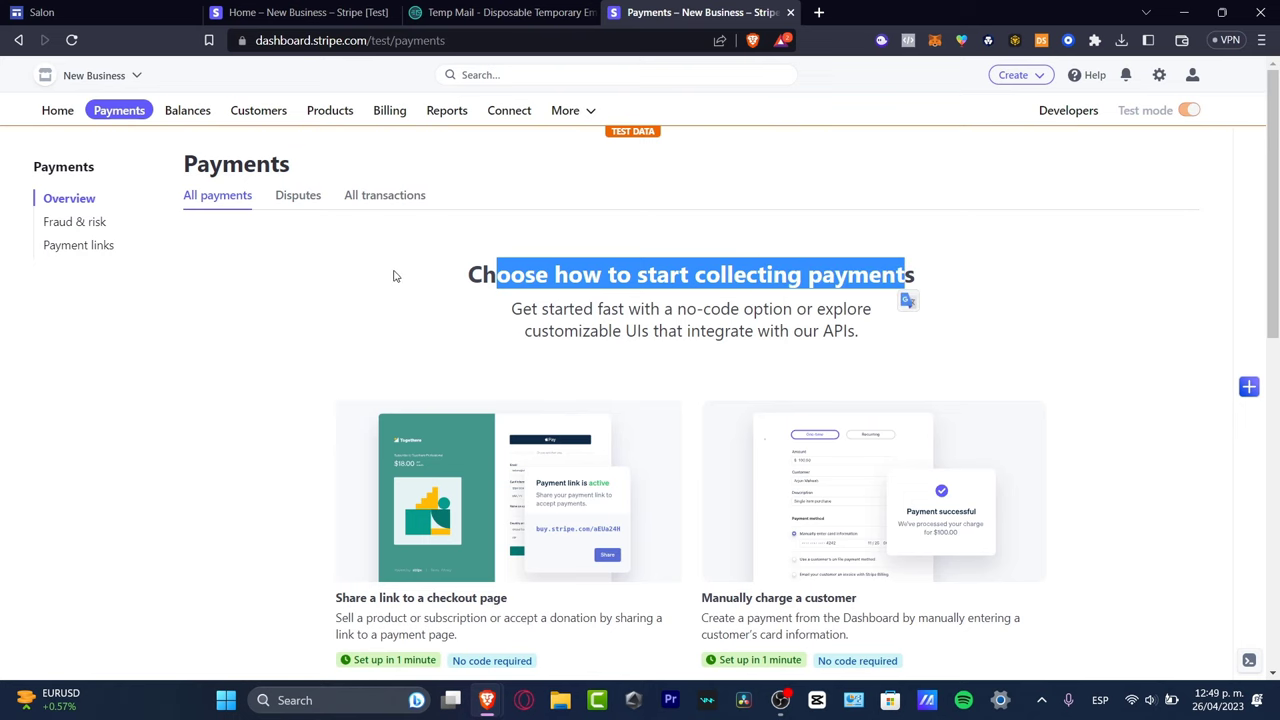
pyautogui.click(187, 110)
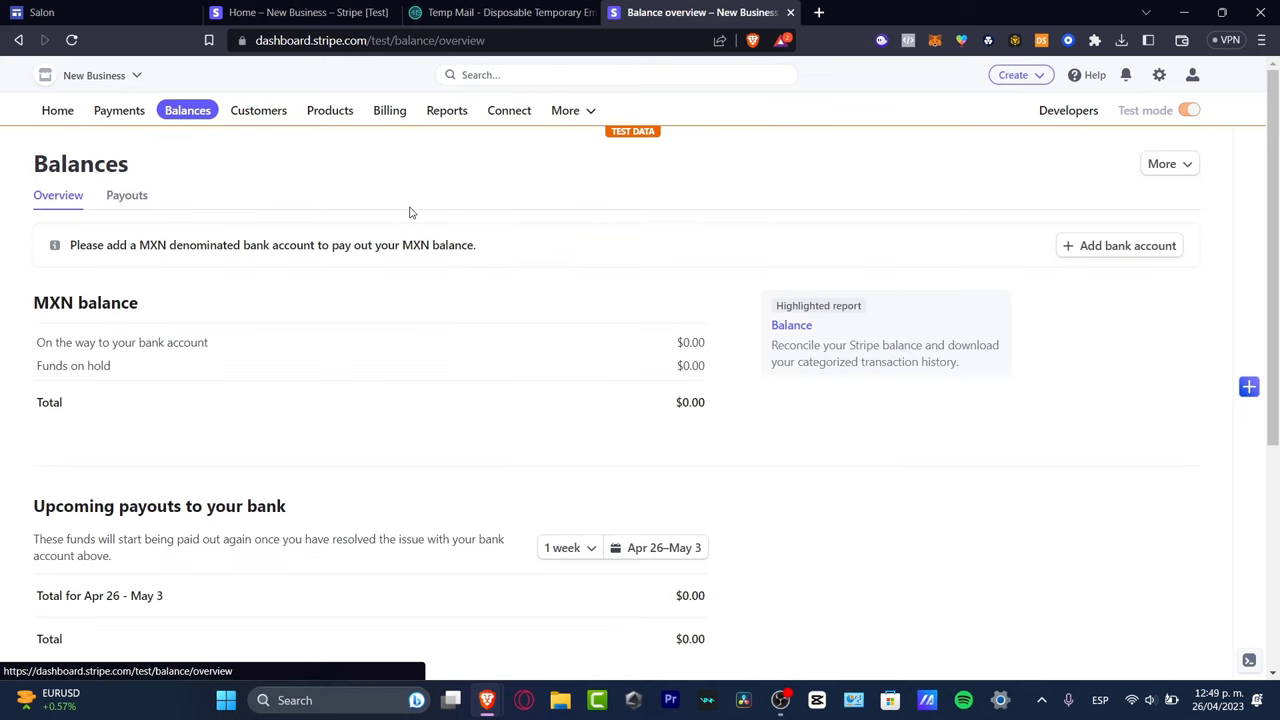
pyautogui.click(57, 110)
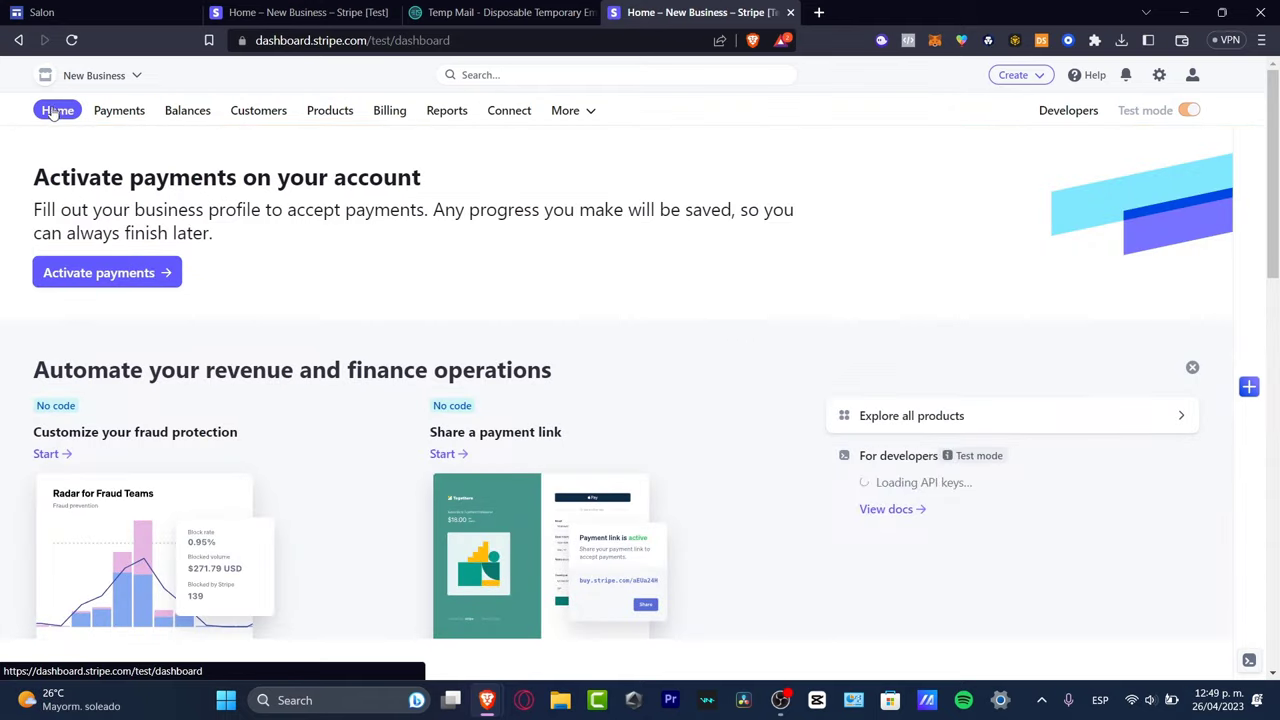
pyautogui.click(201, 116)
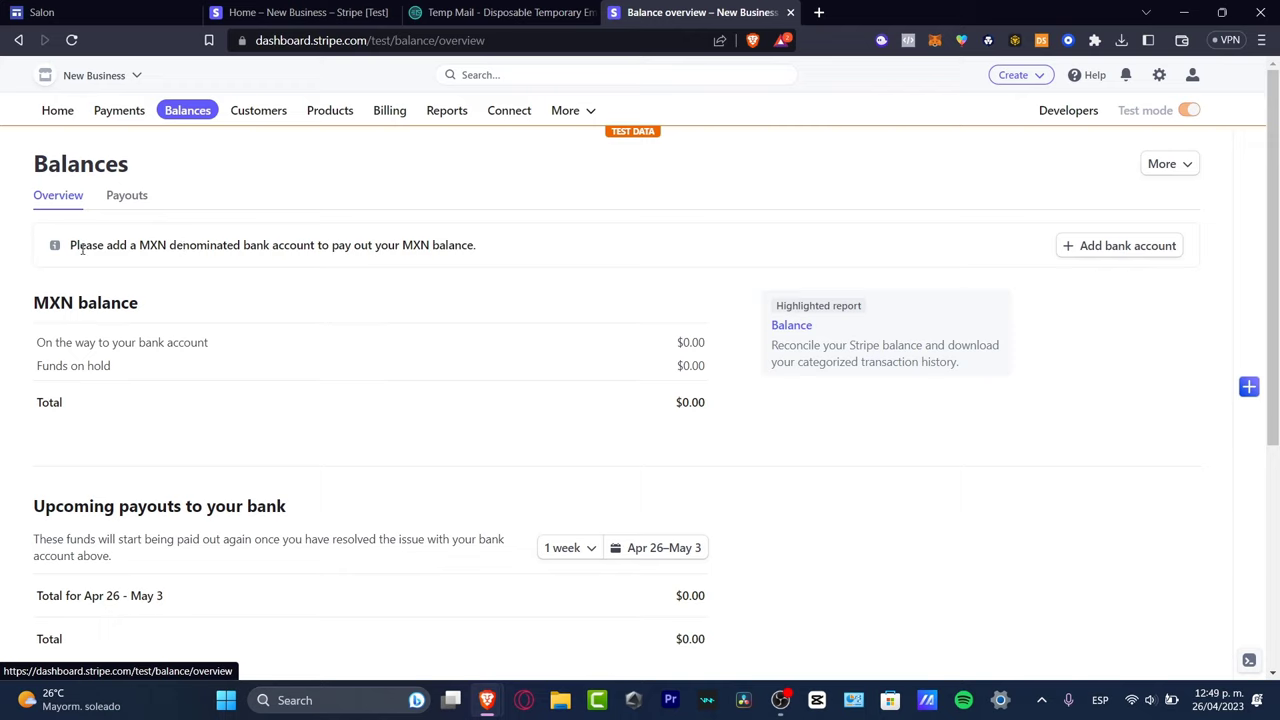
pyautogui.moveTo(82, 250); pyautogui.dragTo(494, 252)
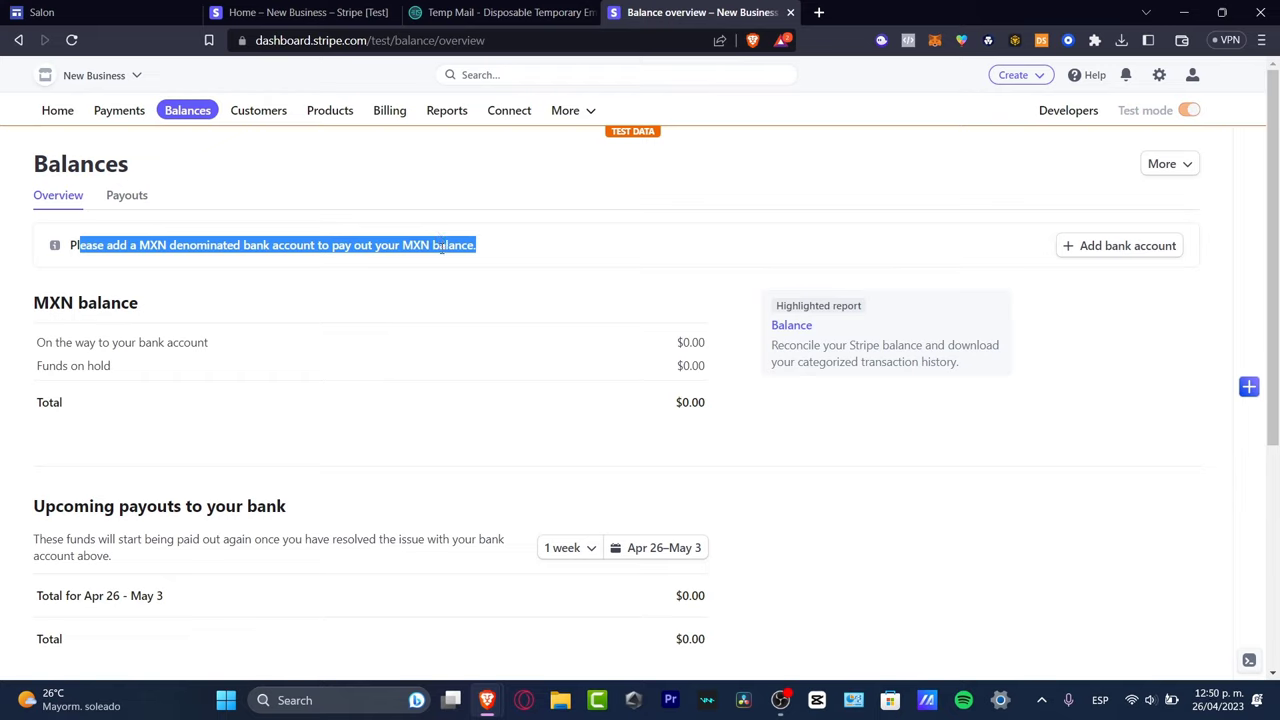
pyautogui.click(1138, 247)
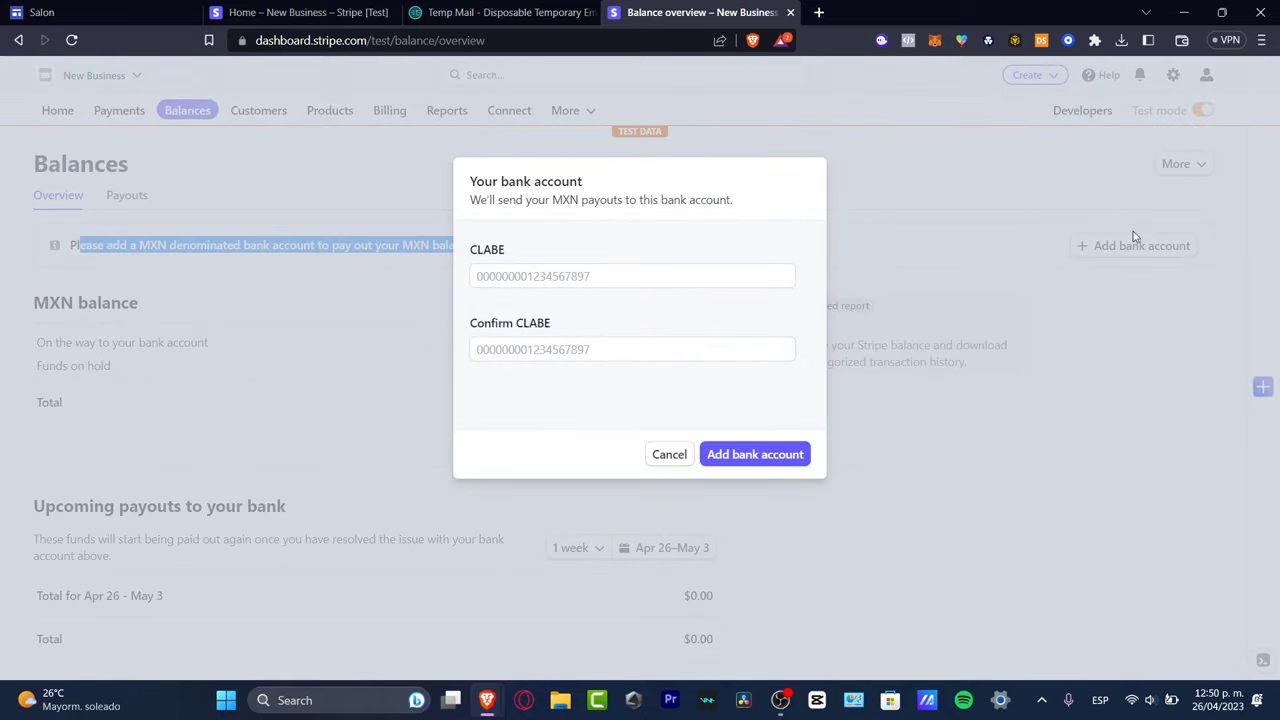
pyautogui.click(528, 273)
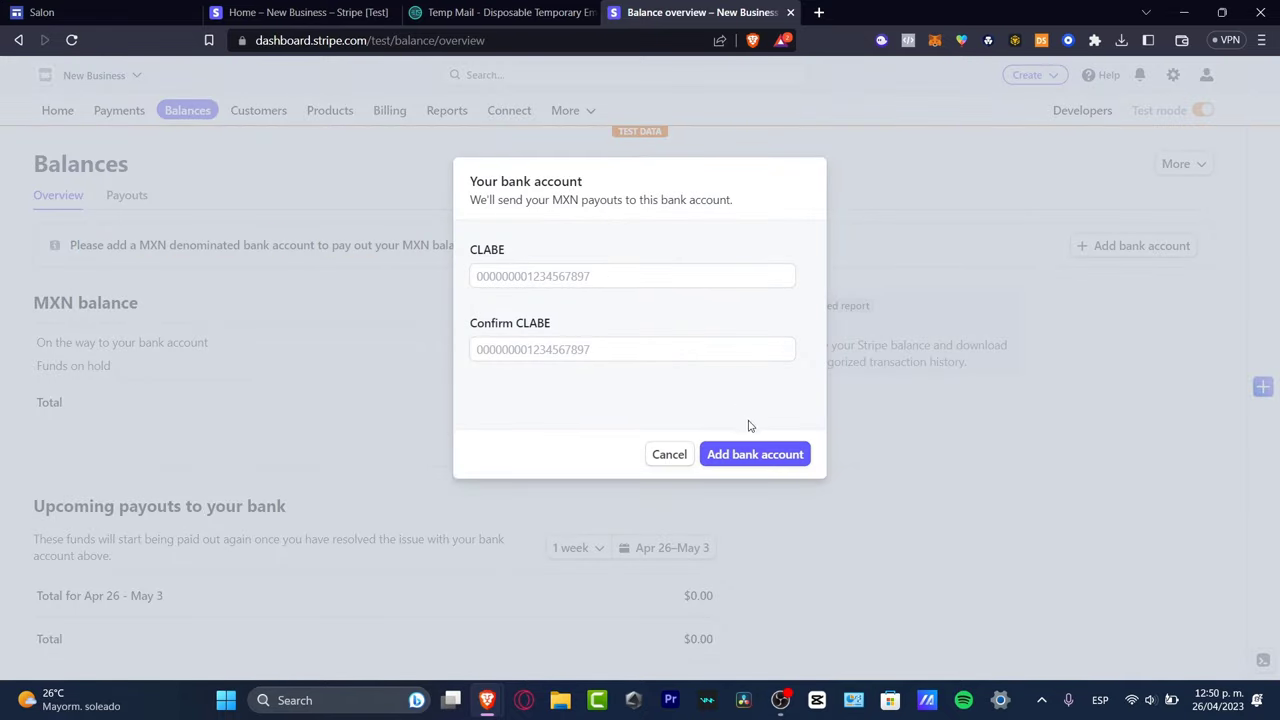
pyautogui.click(672, 455)
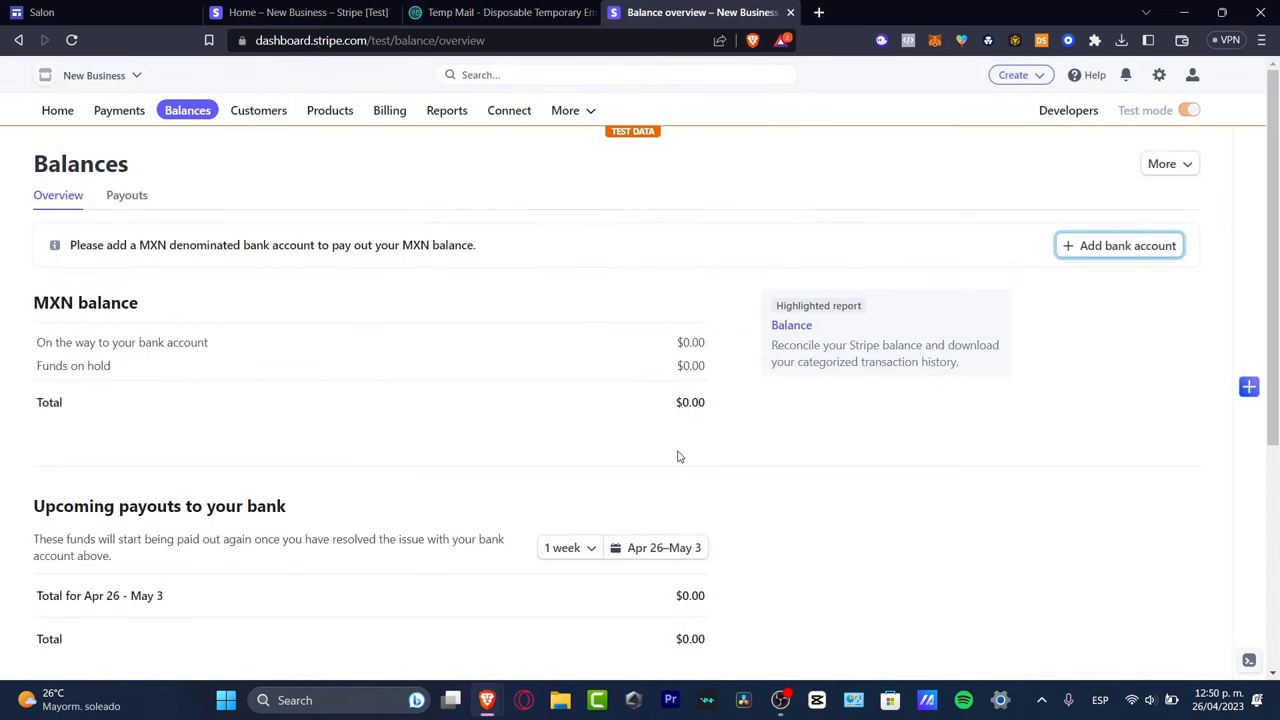
pyautogui.scroll(-2, 756, 494)
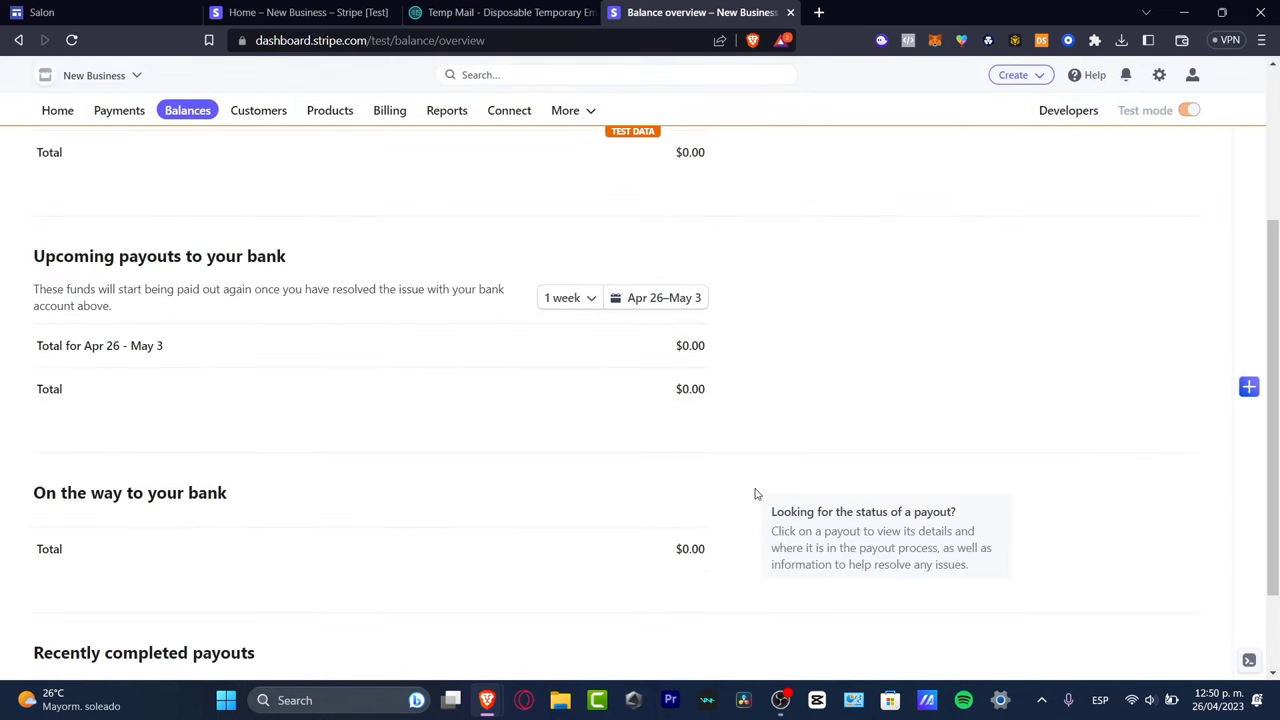
pyautogui.scroll(-1, 756, 494)
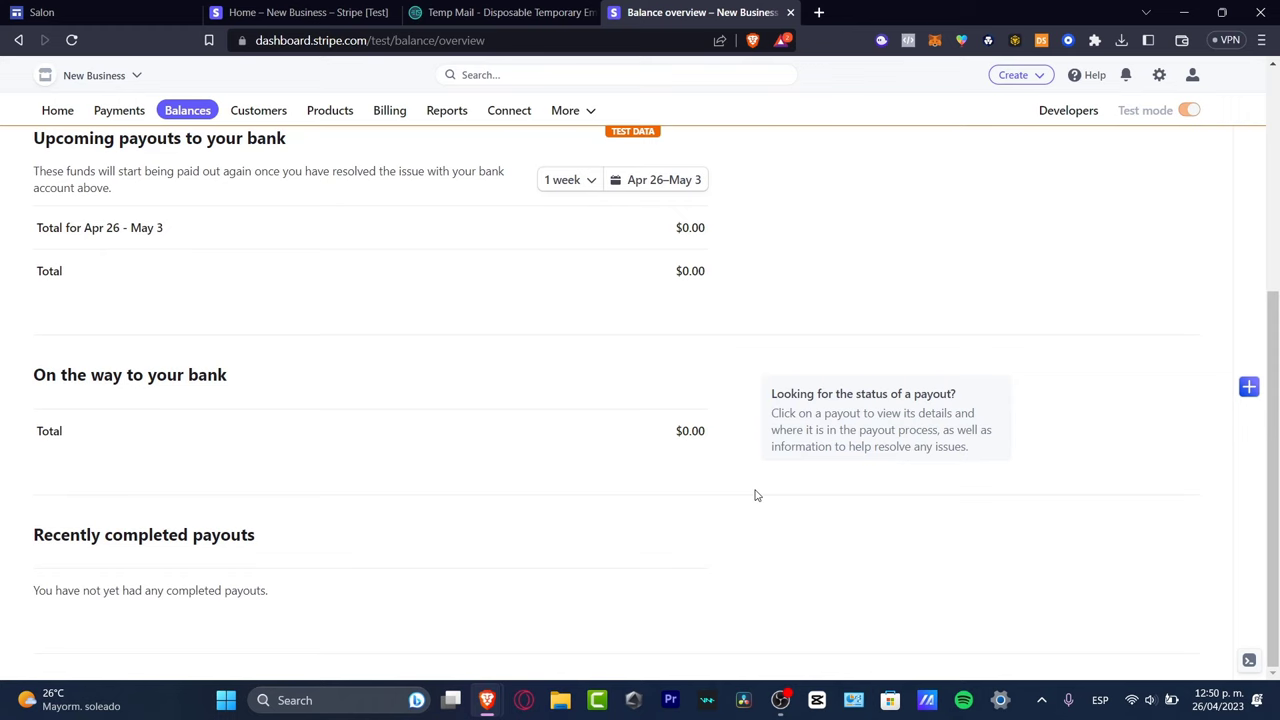
pyautogui.scroll(4, 756, 494)
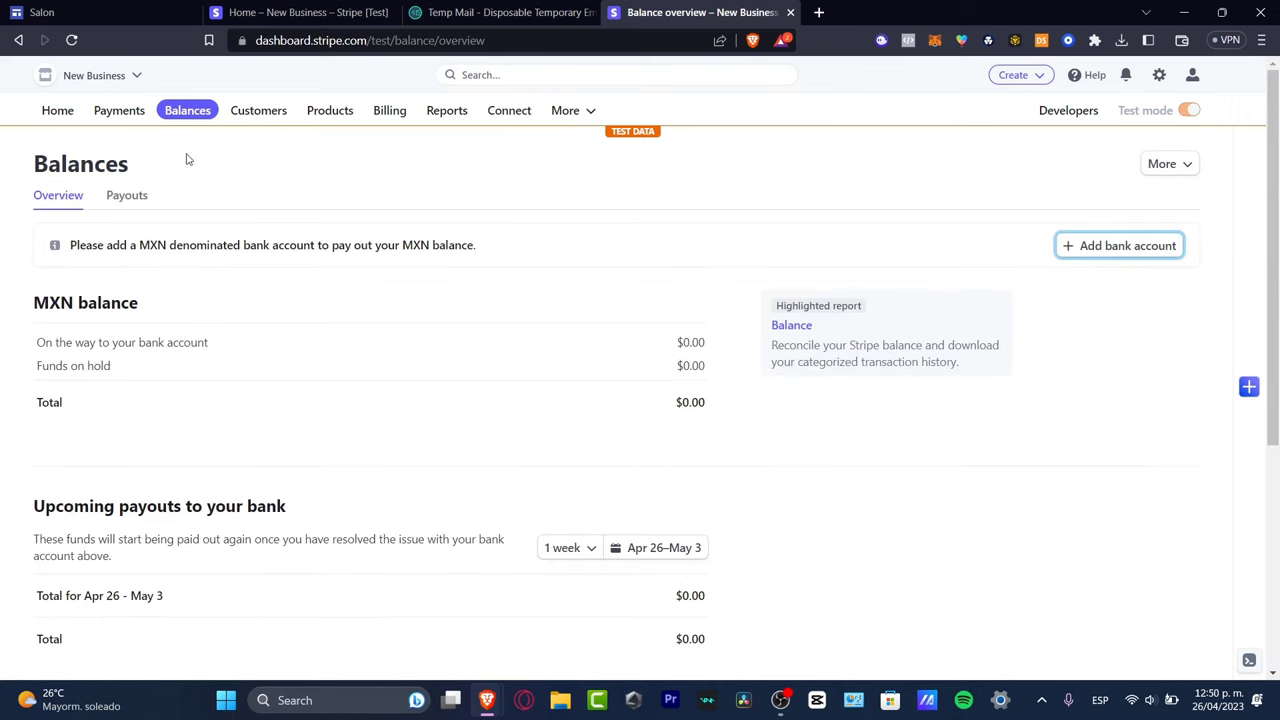
# Review the Payments options such as invoices, payment links and in-person charges, then go to Connect
pyautogui.click(101, 113)
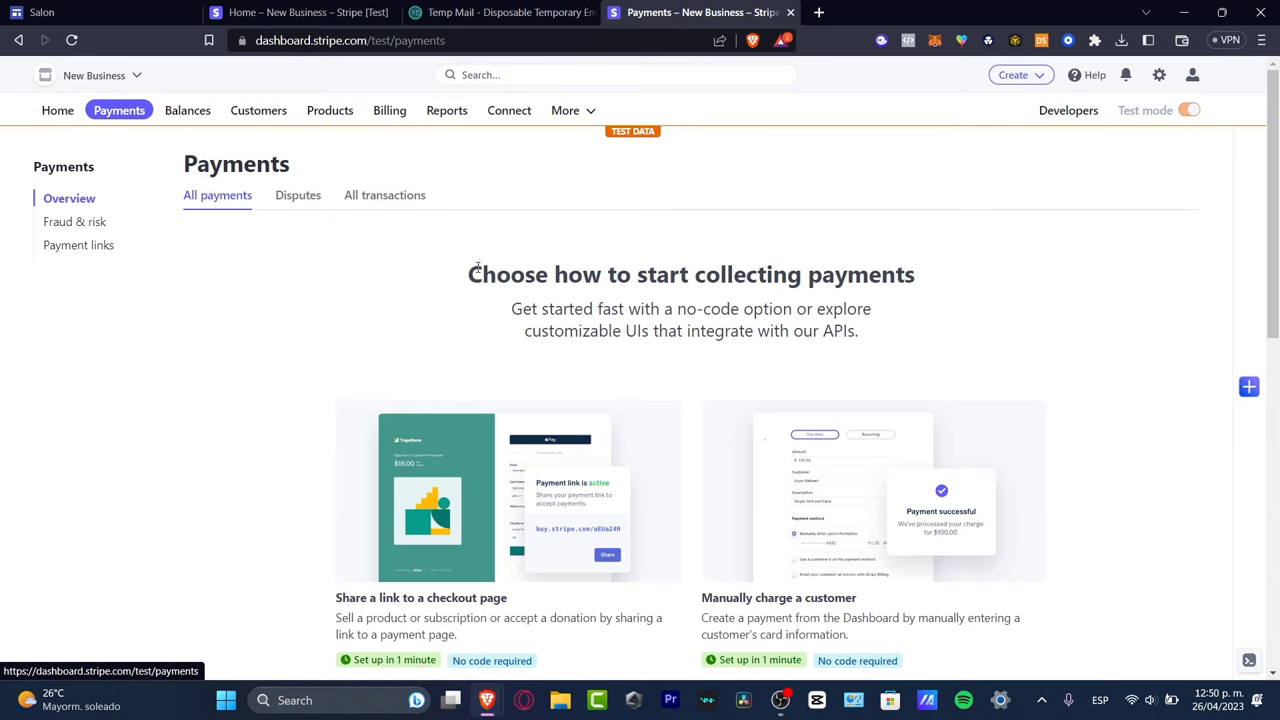
pyautogui.moveTo(482, 272); pyautogui.dragTo(913, 276)
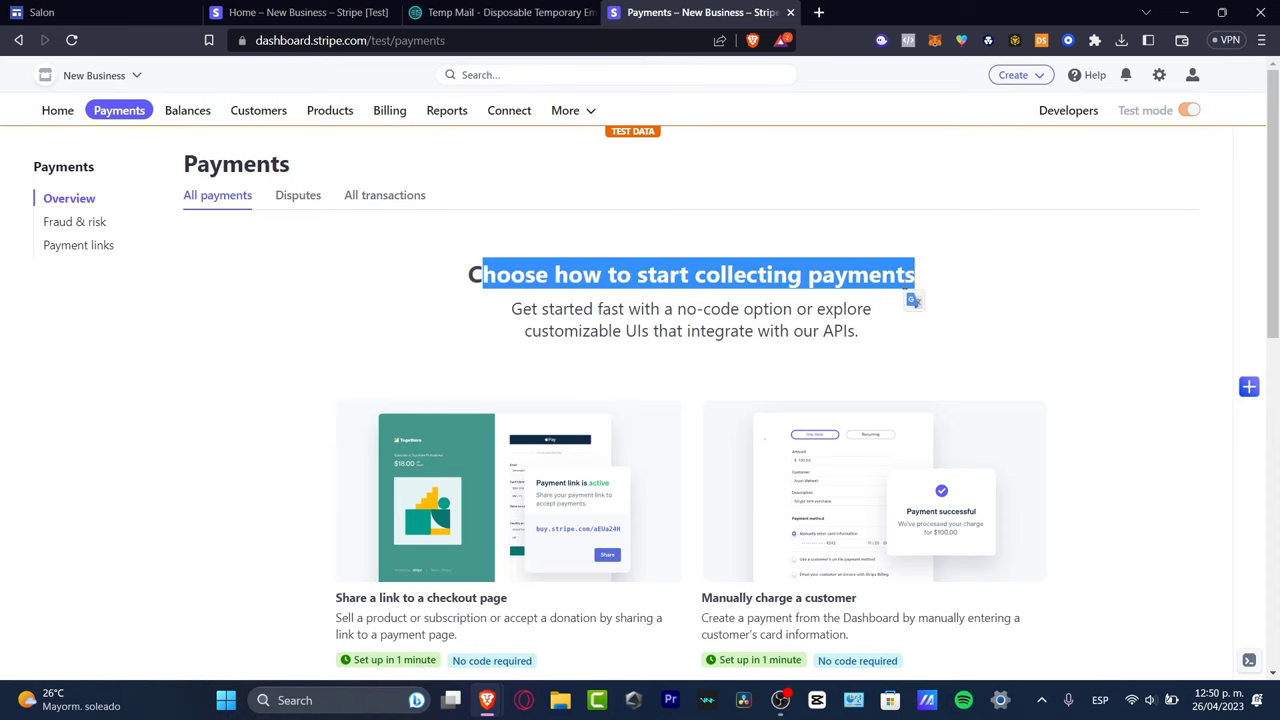
pyautogui.scroll(-3, 905, 292)
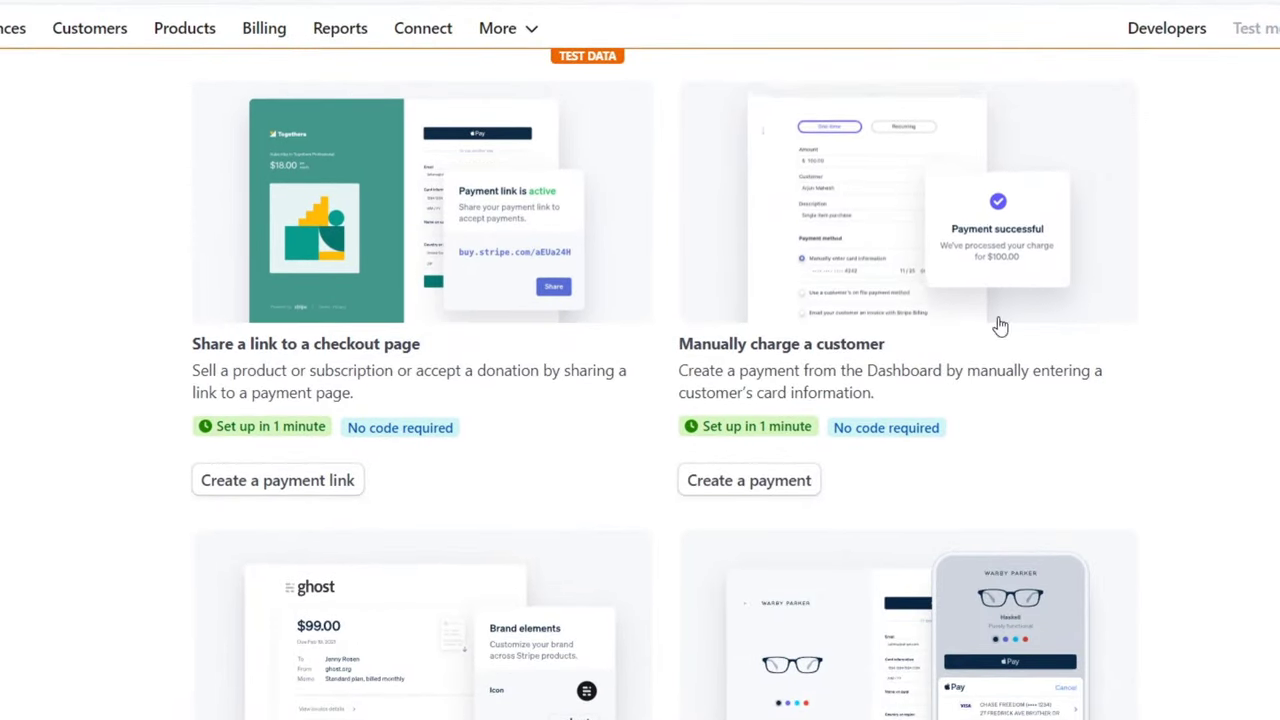
pyautogui.scroll(-3, 970, 180)
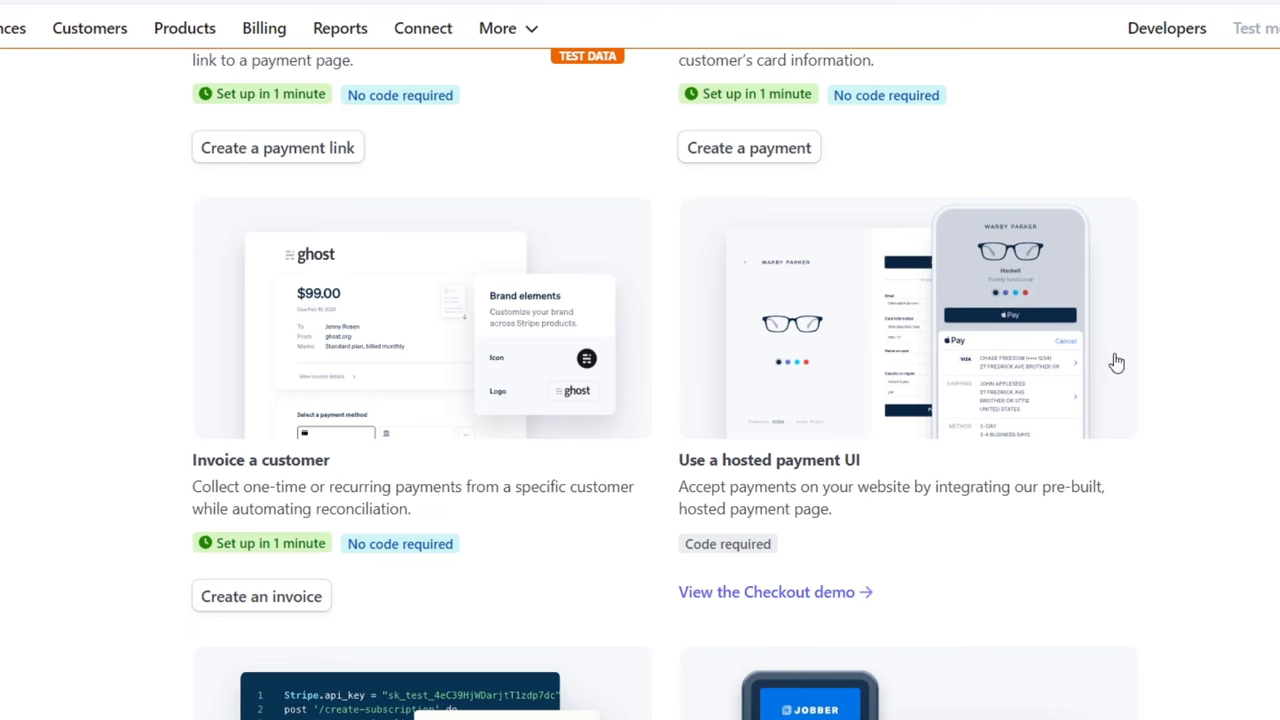
pyautogui.scroll(-3, 1071, 419)
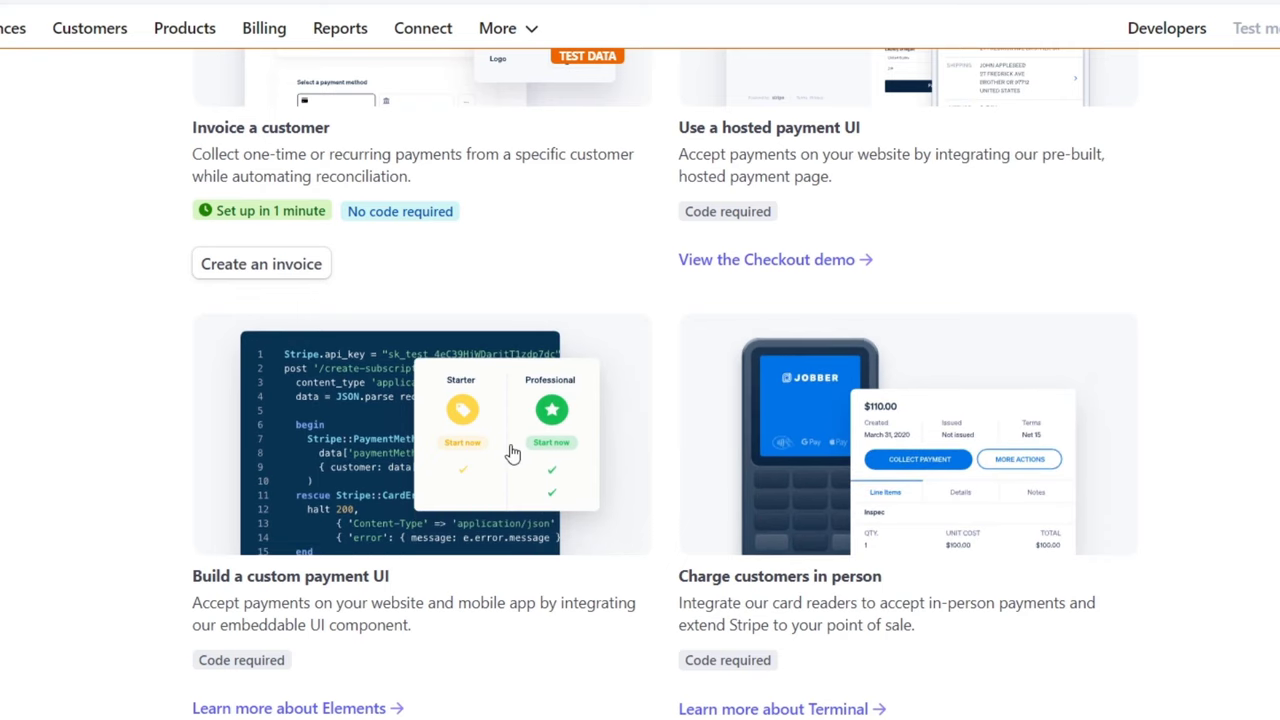
pyautogui.scroll(-1, 512, 455)
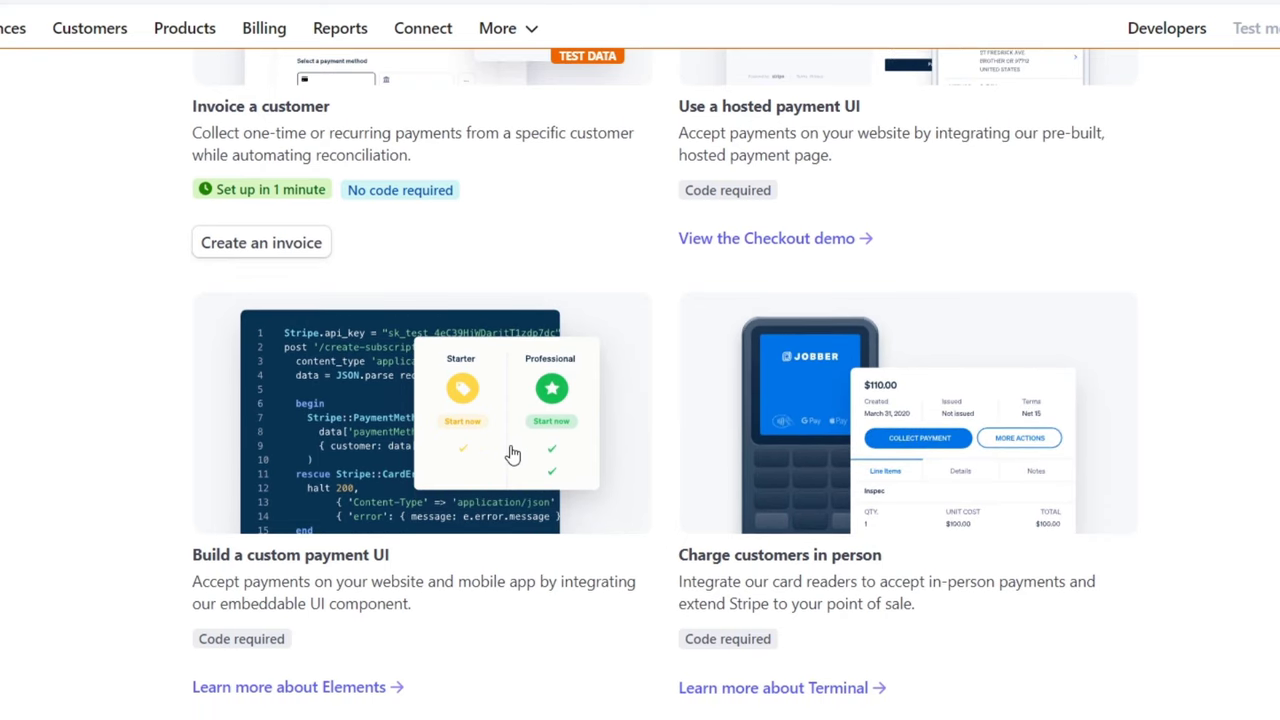
pyautogui.scroll(7, 512, 452)
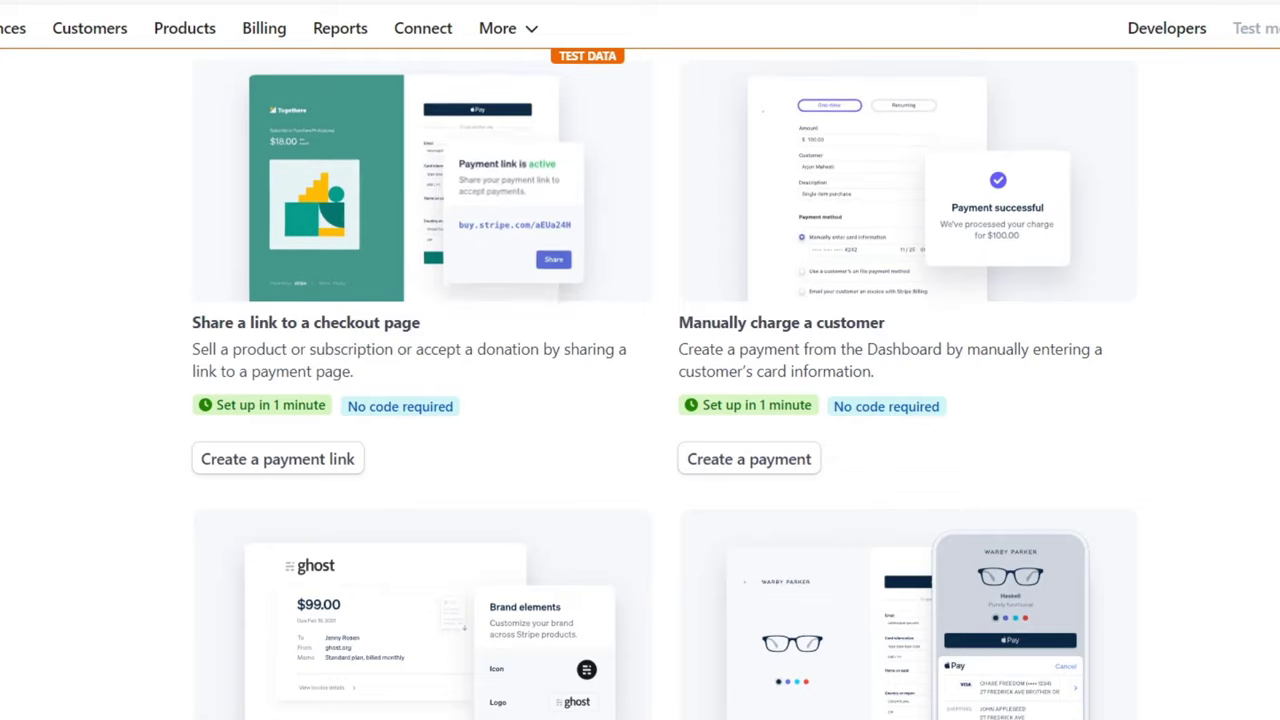
pyautogui.click(459, 29)
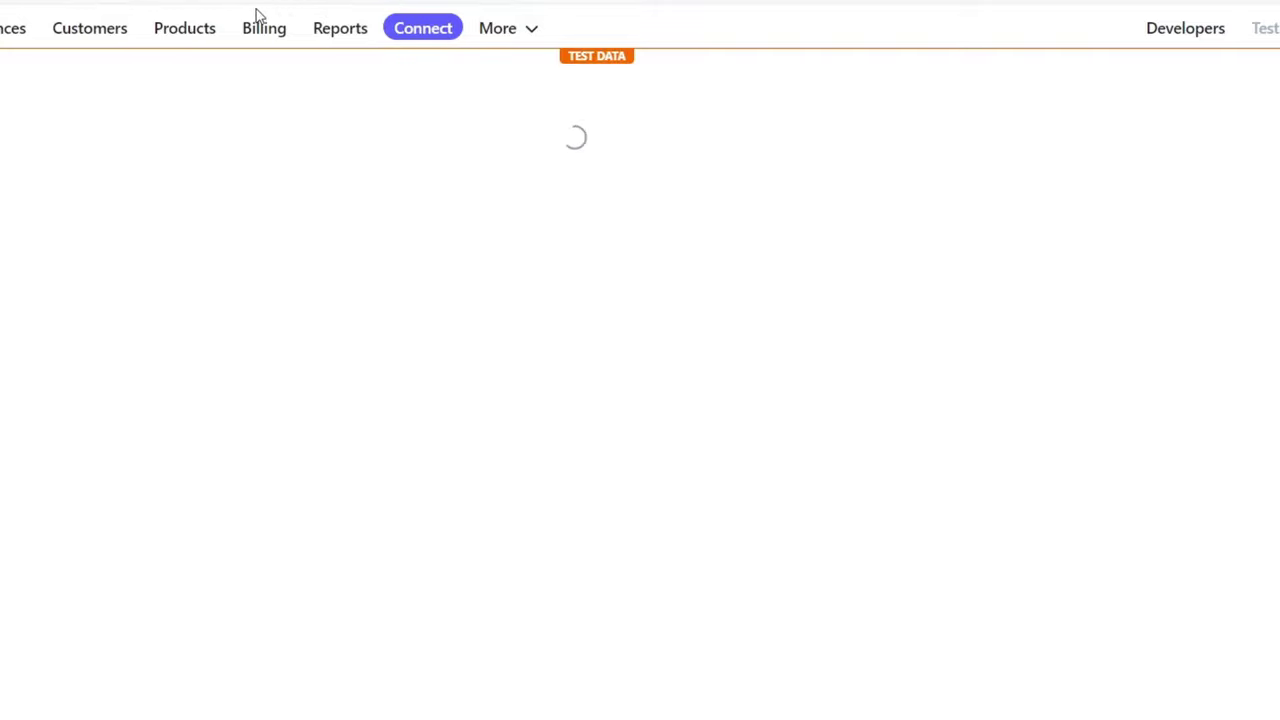
# Go to Customers and choose 'Add a test customer'
pyautogui.click(120, 36)
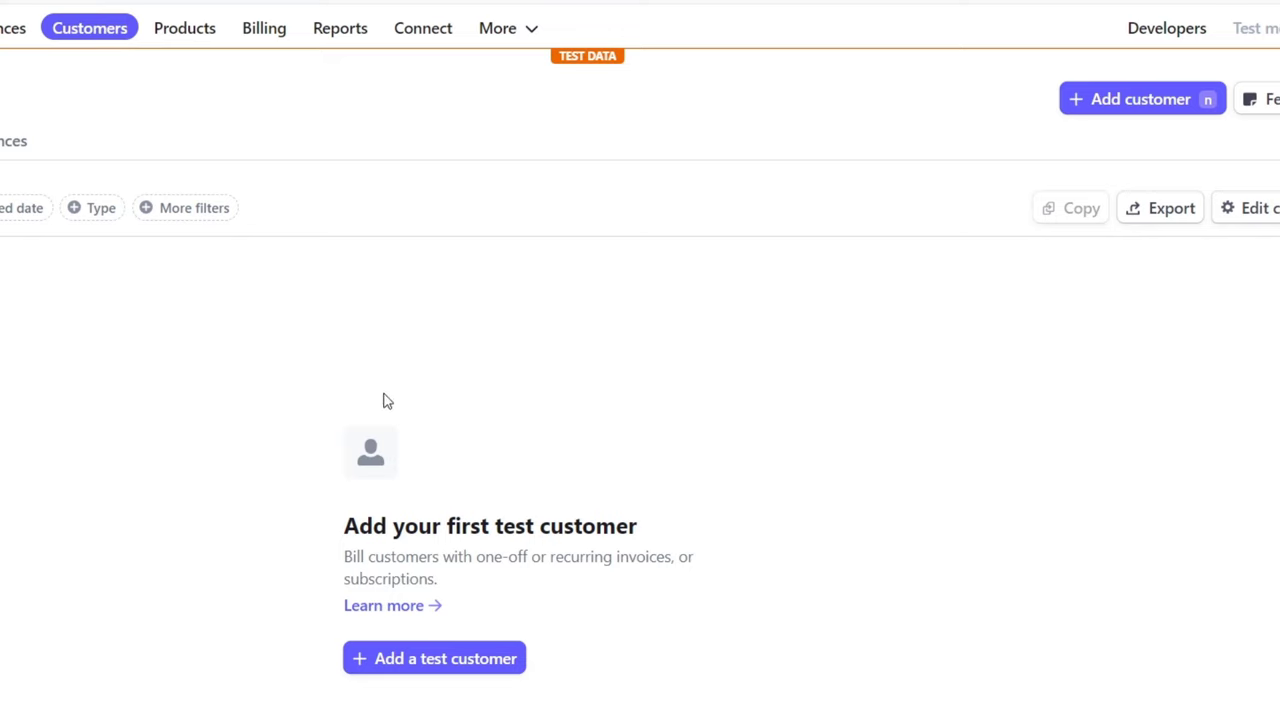
pyautogui.click(508, 661)
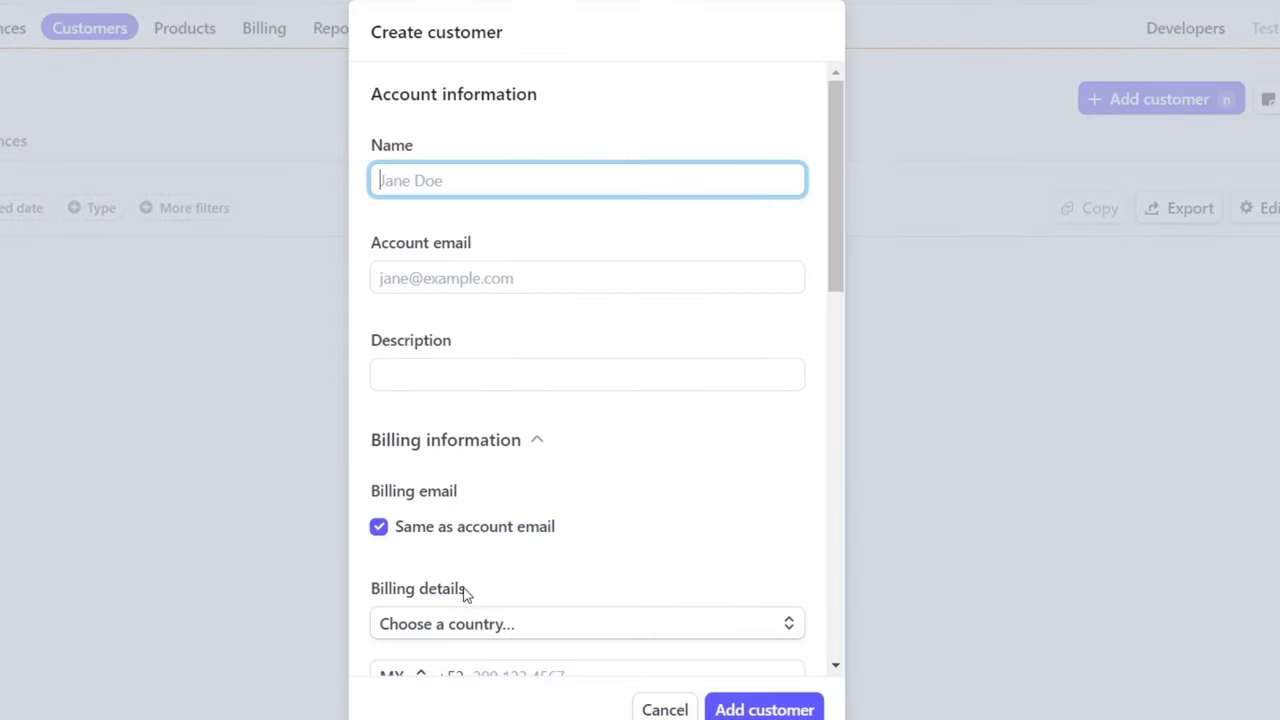
# Autofill the customer's name and e-mail, with description 'This is a recurrent buyer'
pyautogui.click(434, 186)
pyautogui.click(500, 226)
pyautogui.click(521, 279)
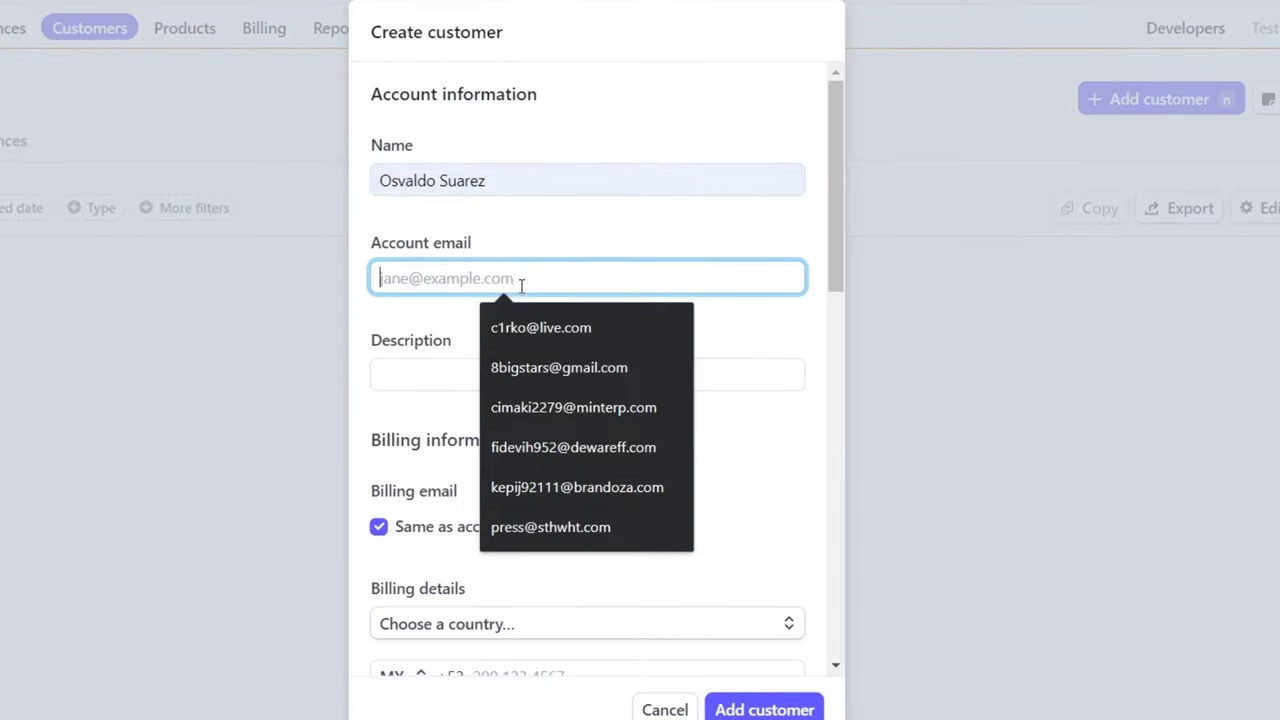
pyautogui.click(559, 404)
pyautogui.click(518, 384)
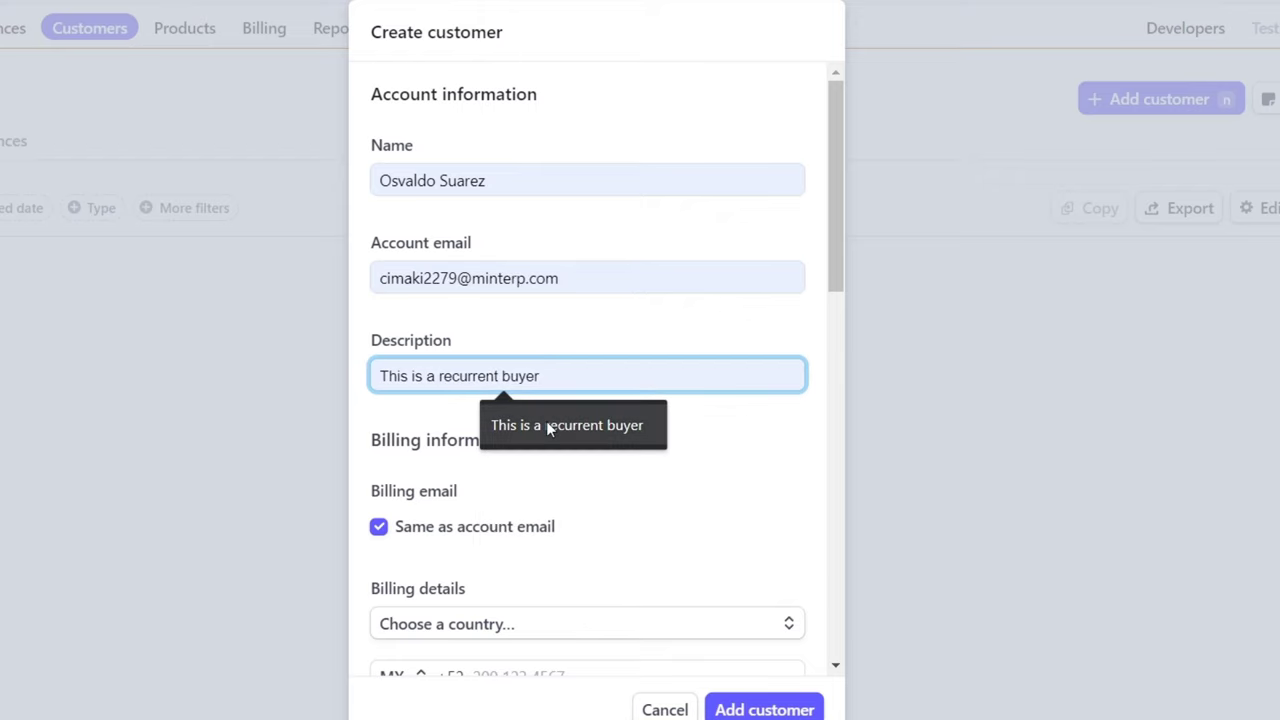
pyautogui.click(520, 424)
# Set the billing country to Afghanistan and save the new customer
pyautogui.scroll(-3, 615, 410)
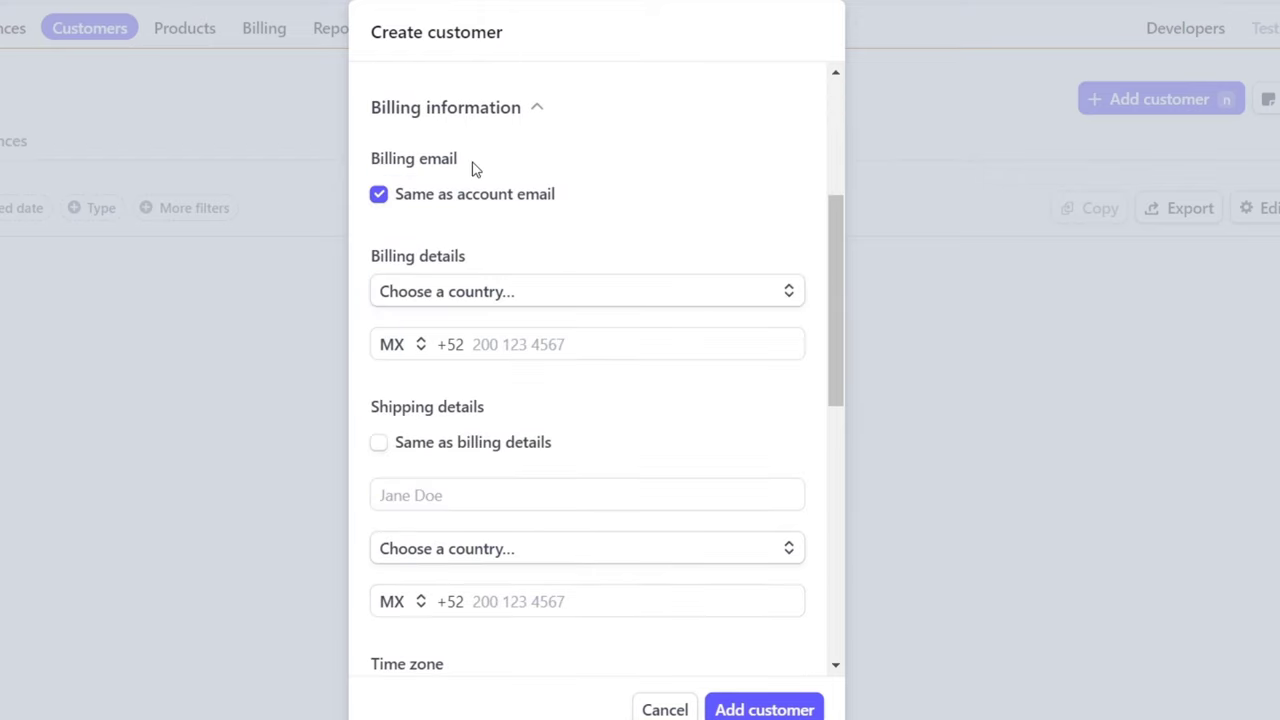
pyautogui.click(515, 311)
pyautogui.click(519, 368)
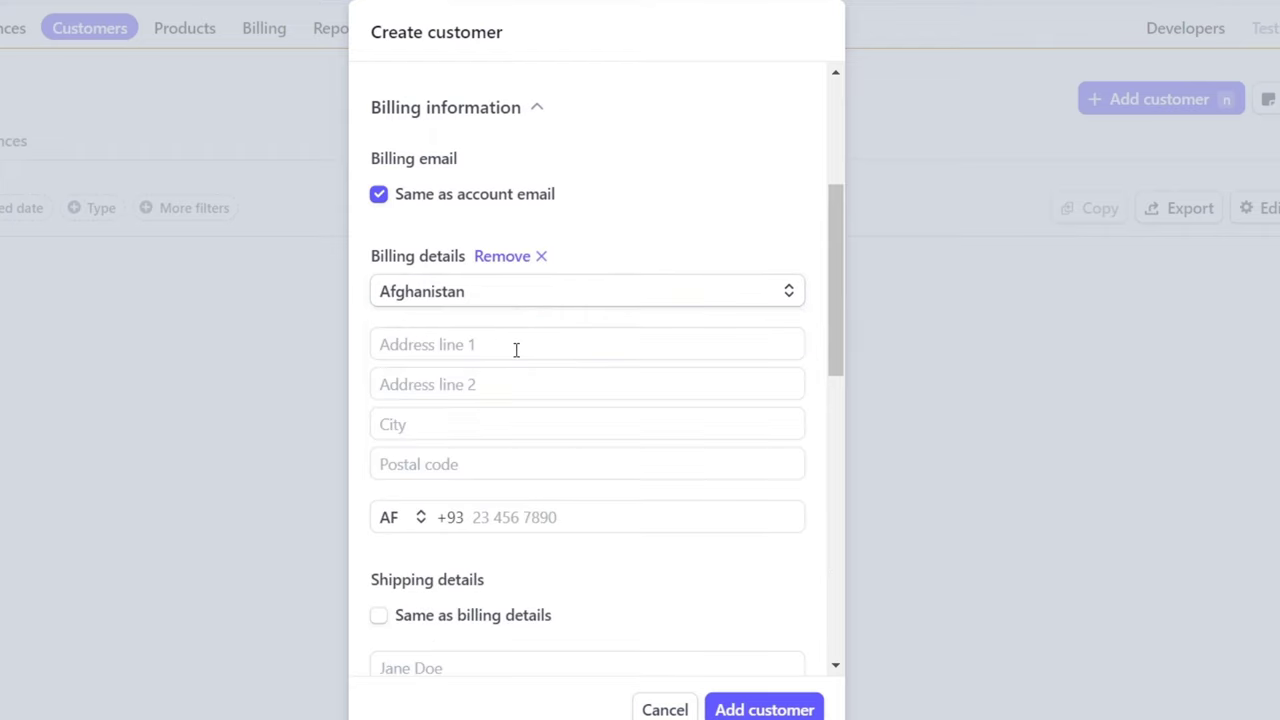
pyautogui.scroll(-4, 555, 430)
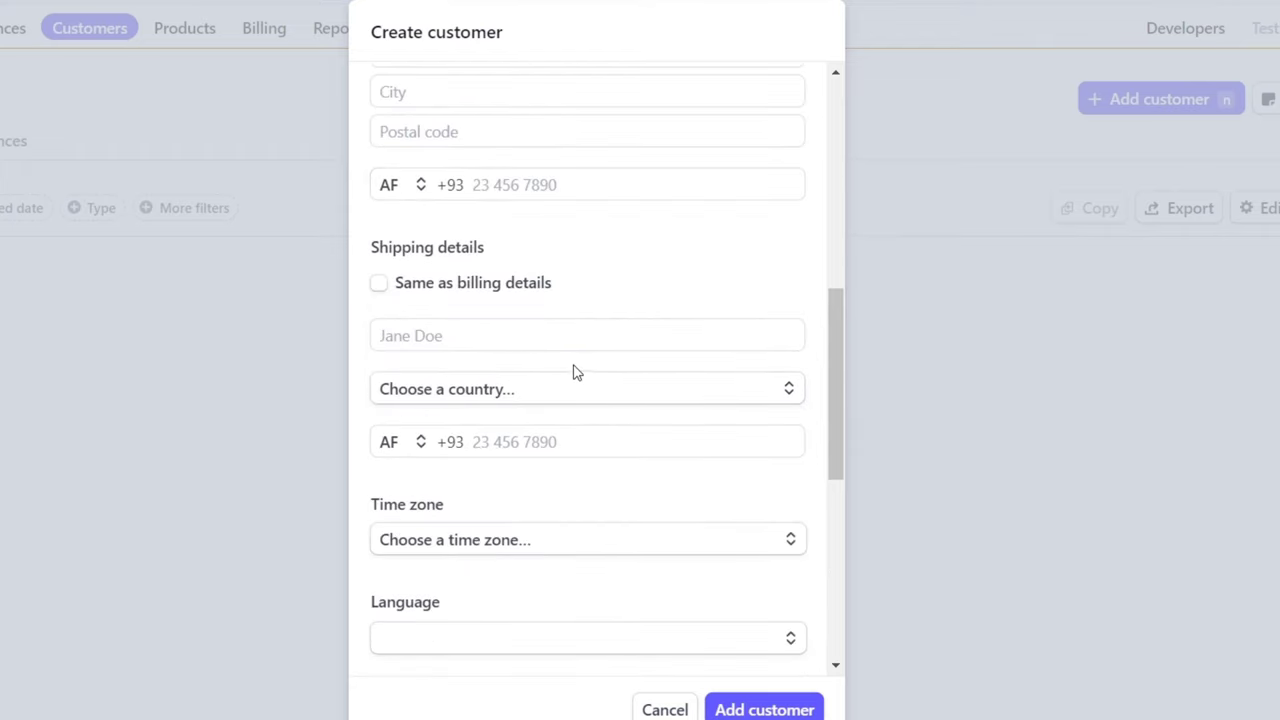
pyautogui.scroll(-6, 575, 370)
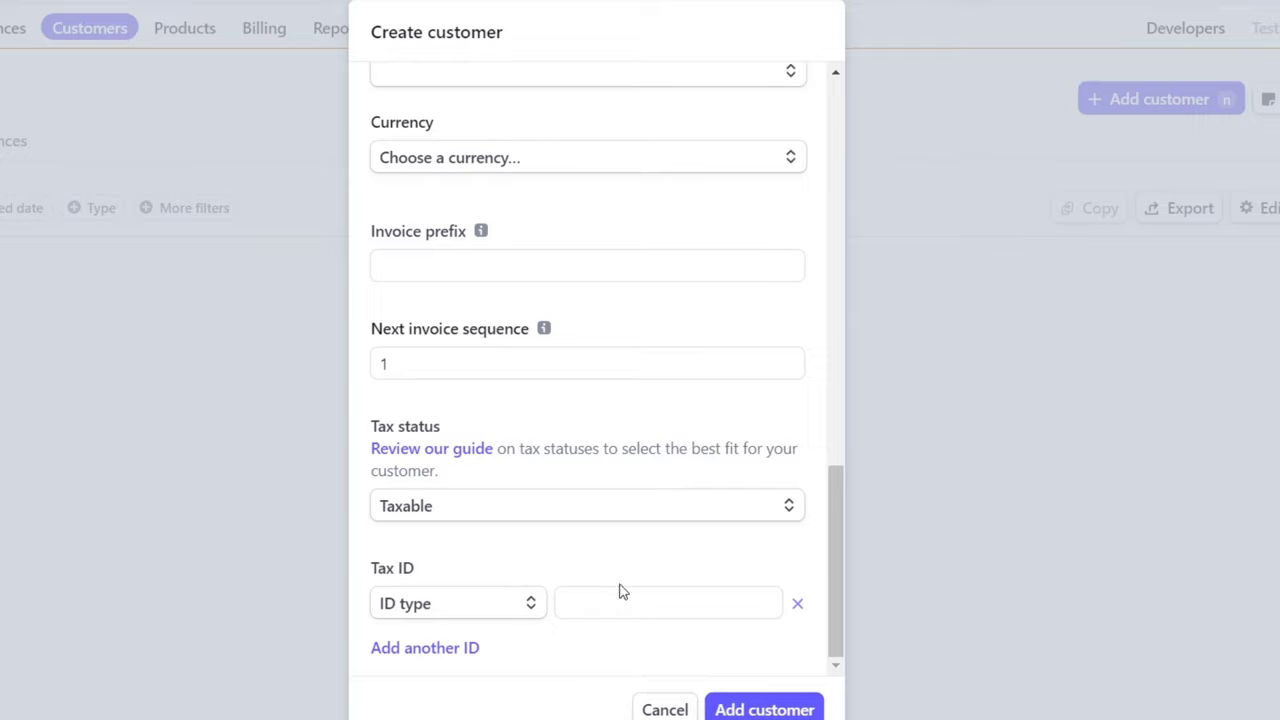
pyautogui.click(779, 712)
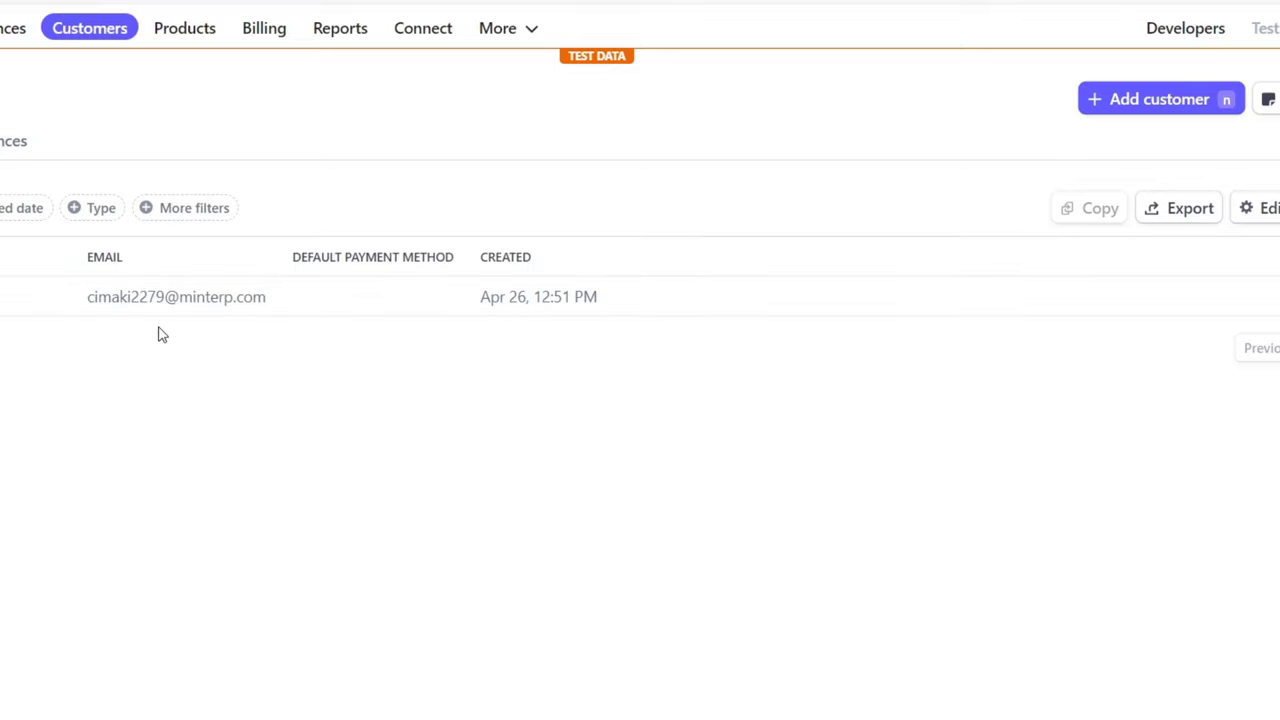
# Start a new product from Products and expand its statement descriptor, unit label and metadata options
pyautogui.click(177, 47)
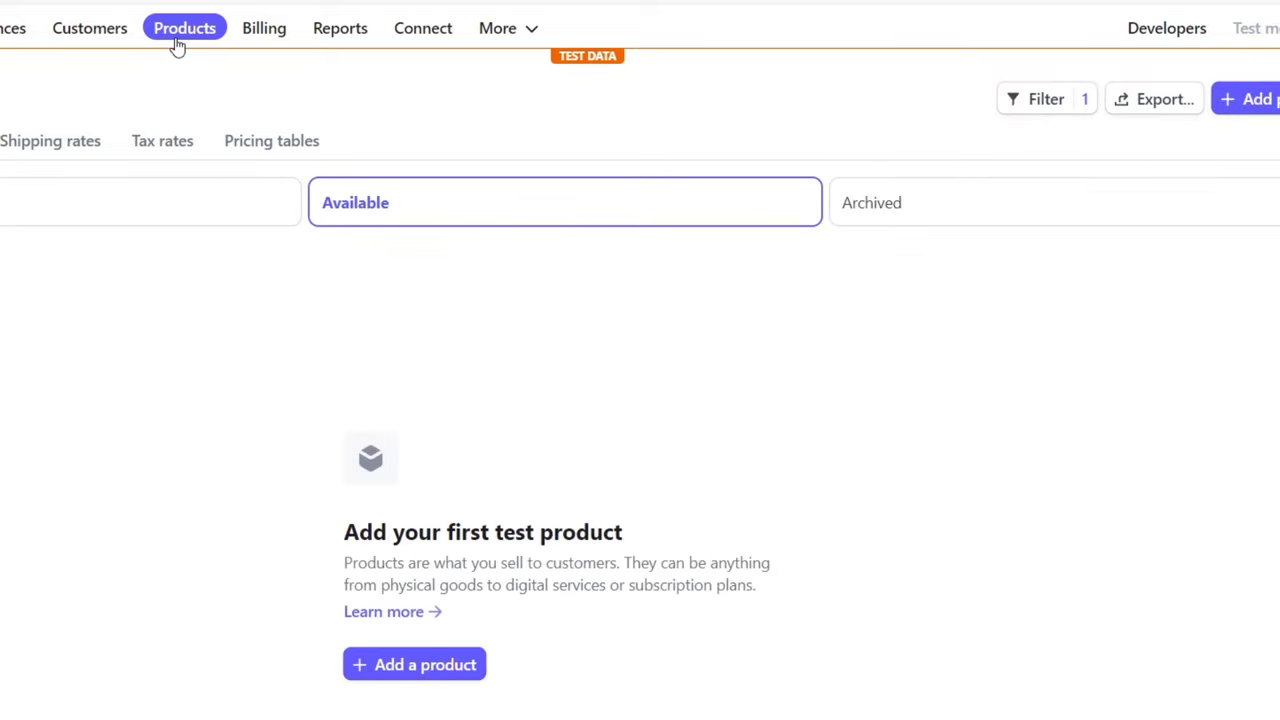
pyautogui.click(426, 664)
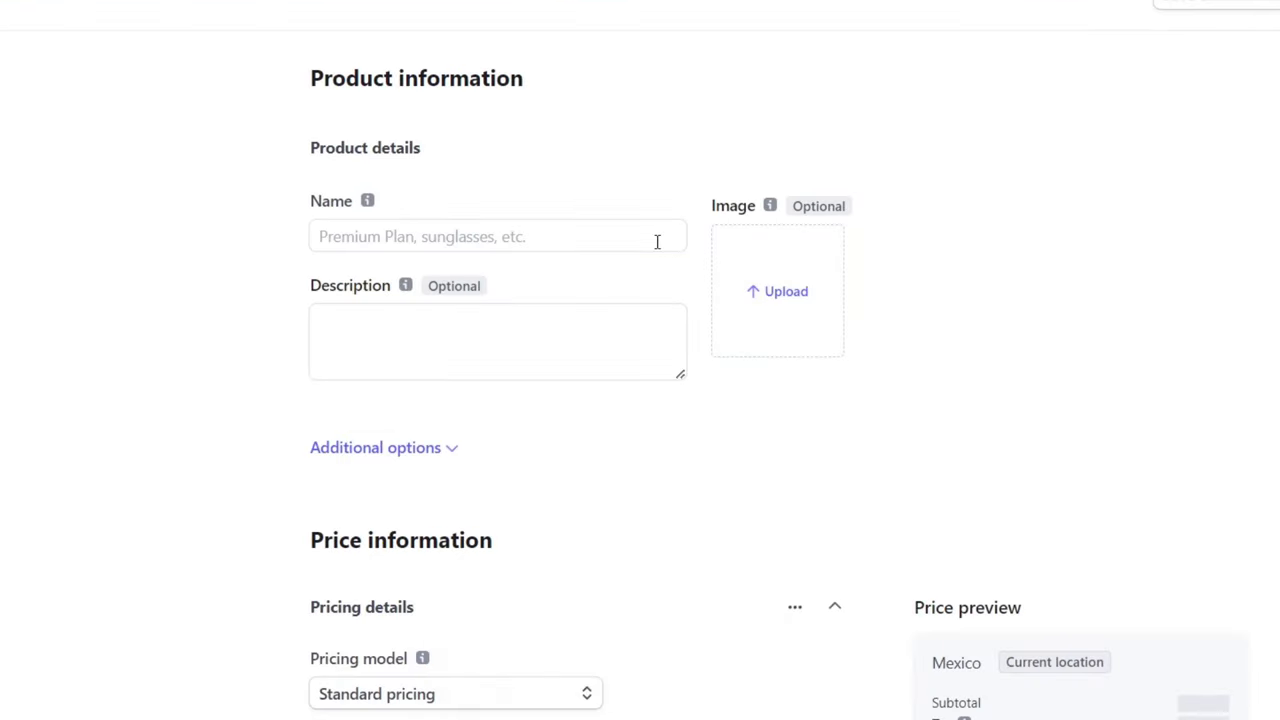
pyautogui.click(426, 458)
pyautogui.click(576, 539)
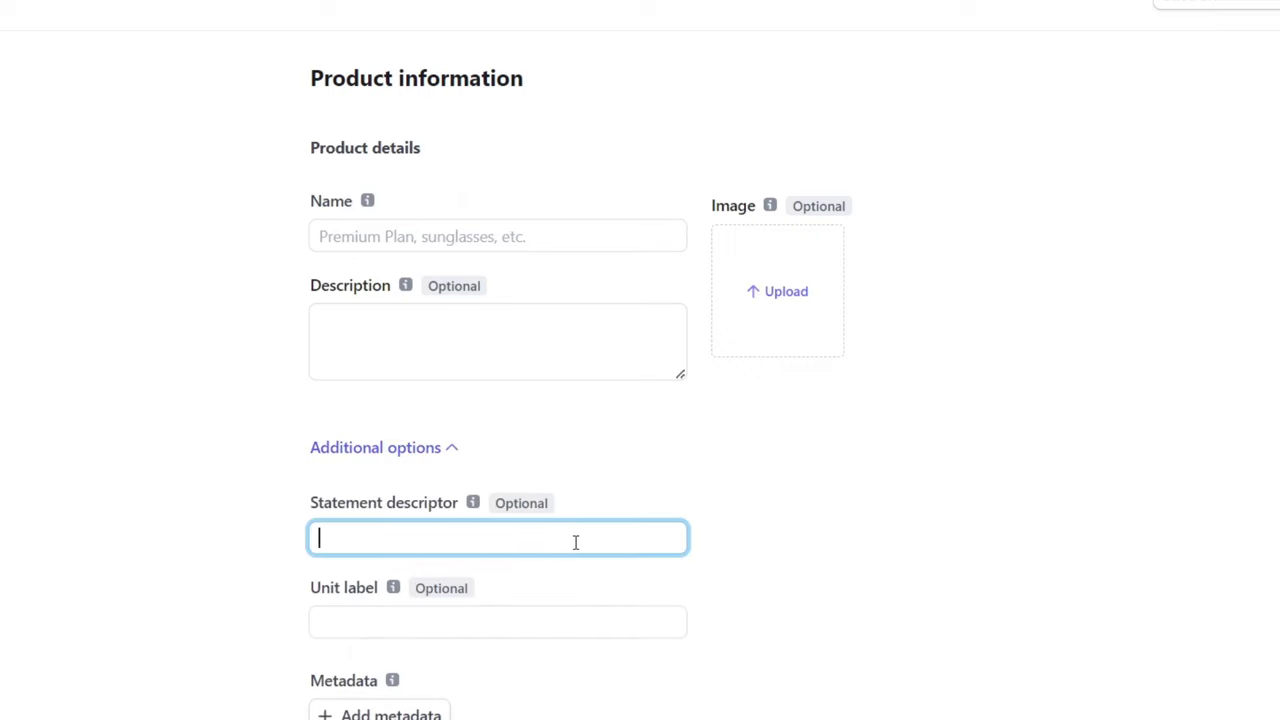
pyautogui.scroll(-3, 575, 541)
pyautogui.click(509, 288)
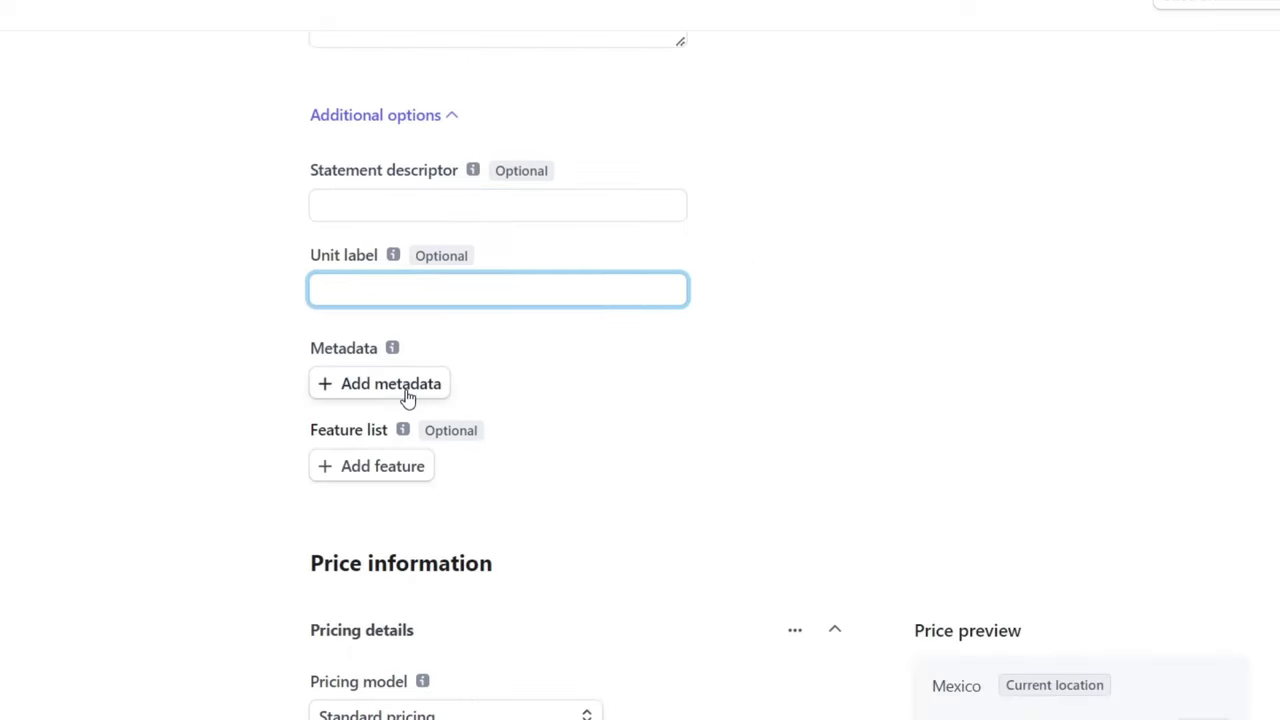
pyautogui.scroll(-2, 575, 528)
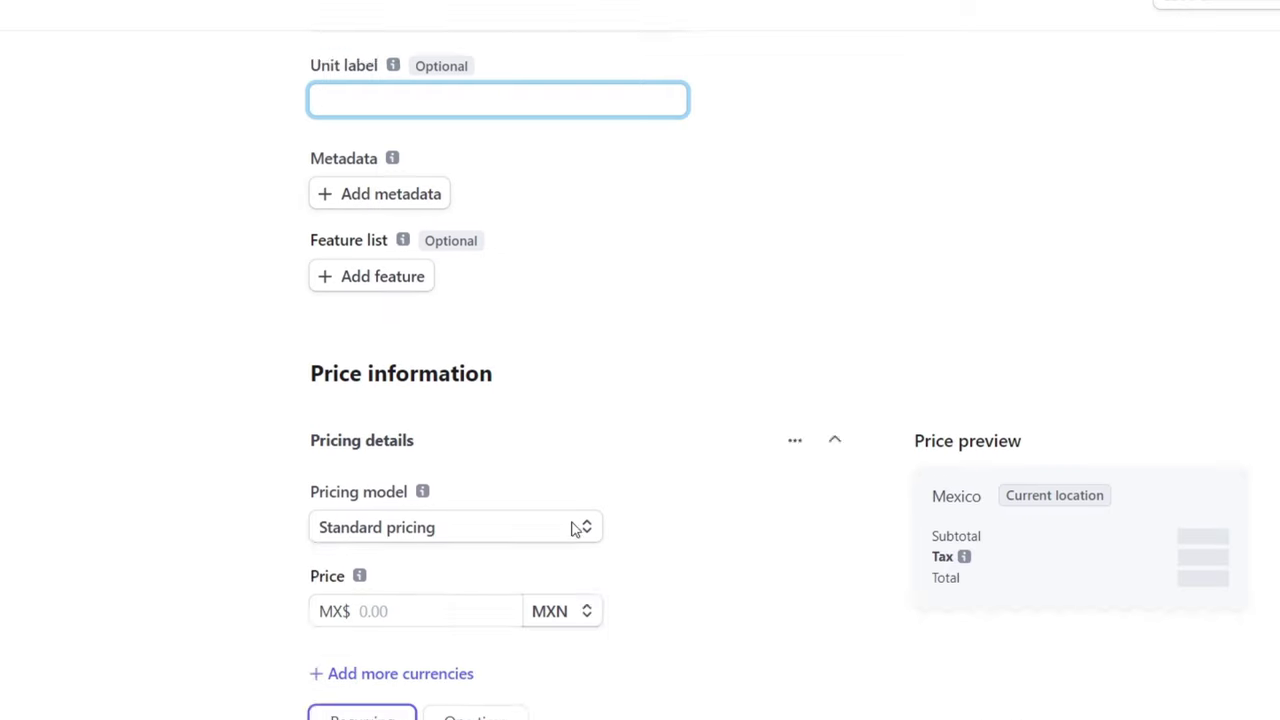
pyautogui.scroll(-2, 575, 528)
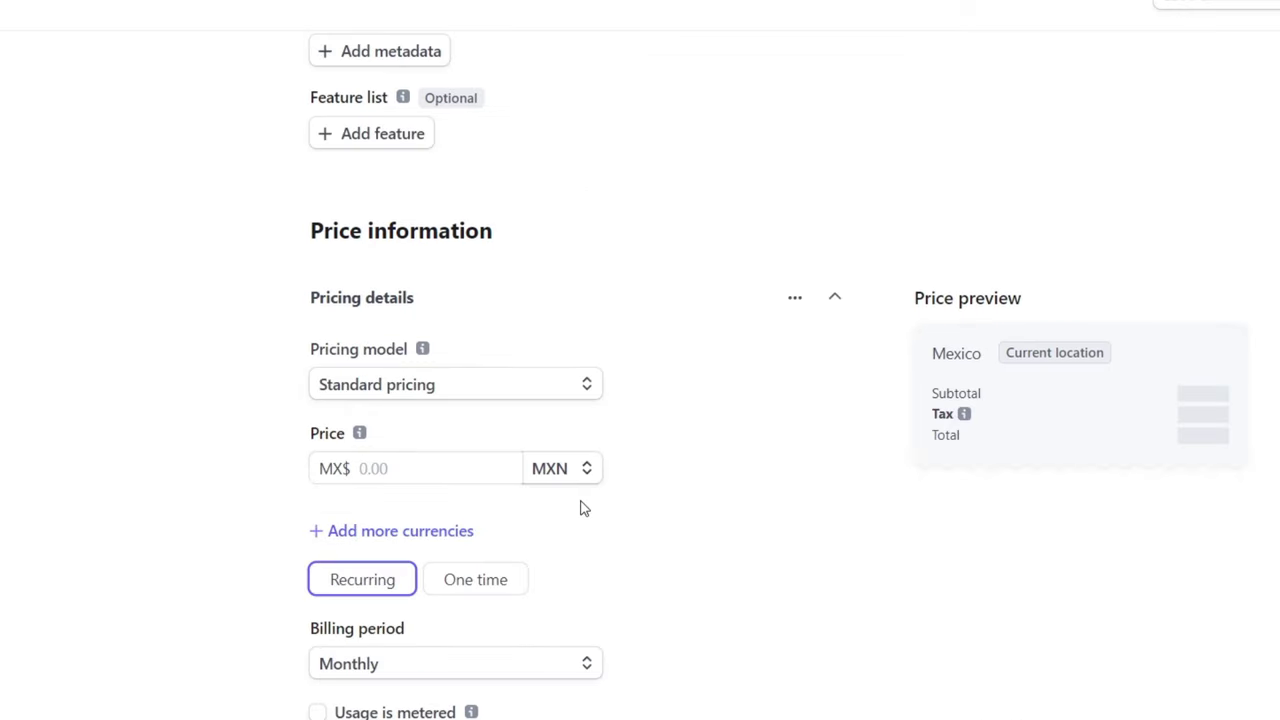
pyautogui.scroll(-2, 584, 515)
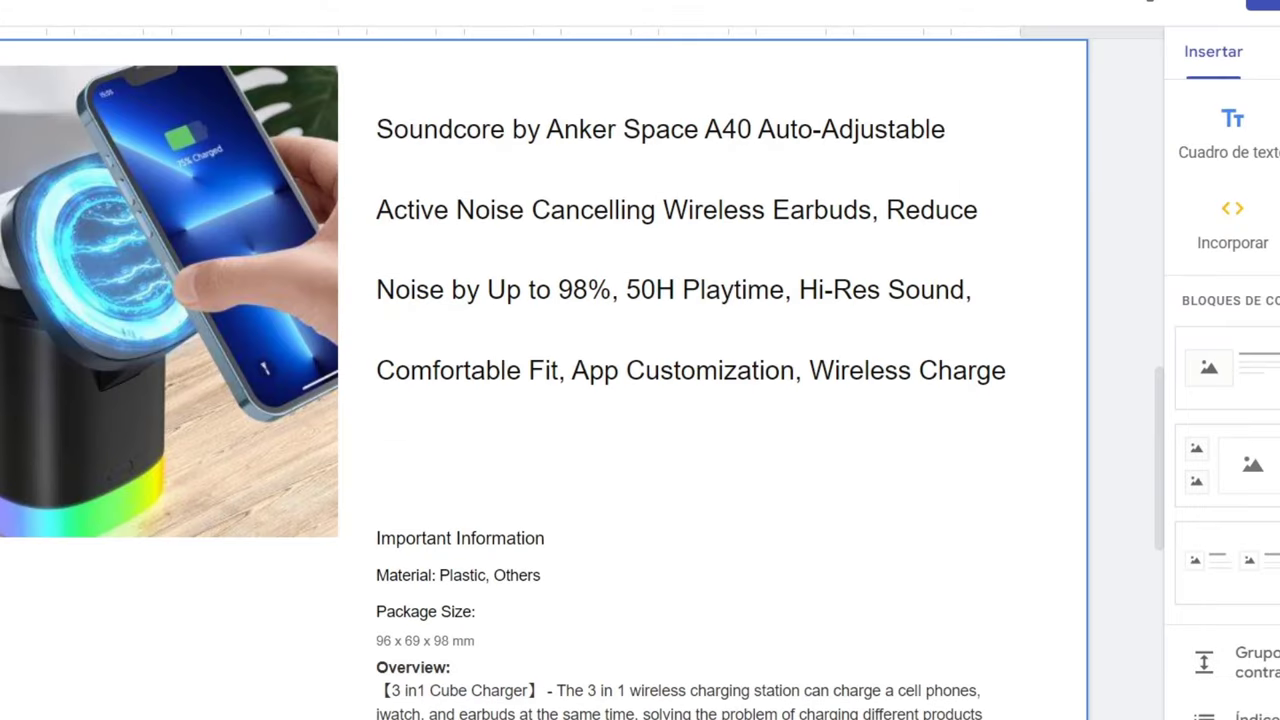
# Scroll the Salon site editor to the charger product section and select its image
pyautogui.scroll(15, 591, 466)
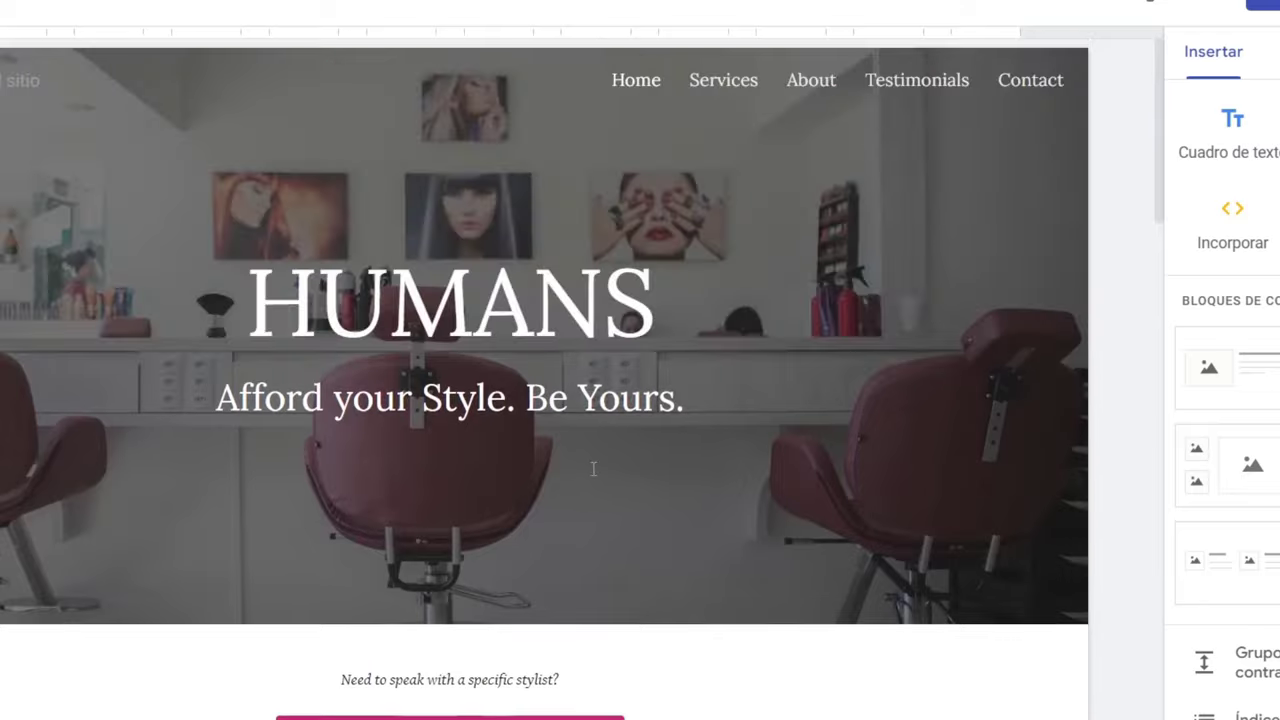
pyautogui.scroll(-20, 593, 468)
pyautogui.scroll(8, 593, 468)
pyautogui.scroll(-5, 593, 468)
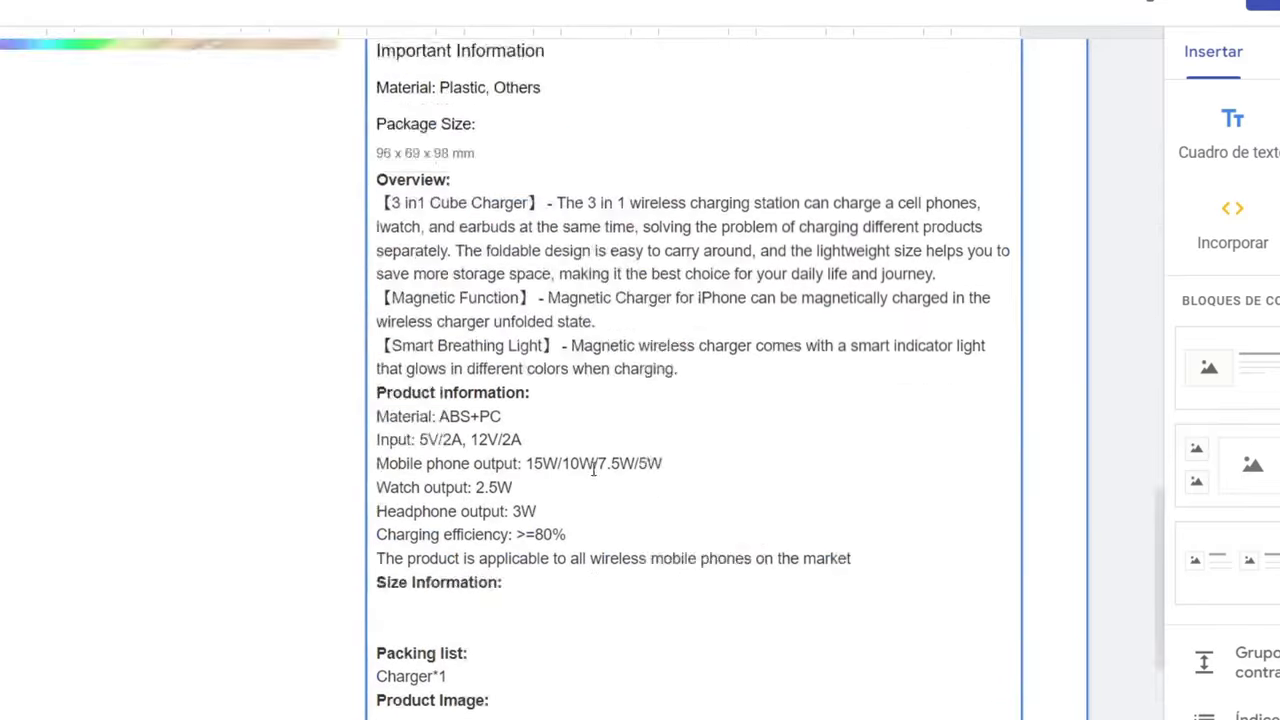
pyautogui.scroll(-2, 593, 468)
pyautogui.scroll(7, 608, 466)
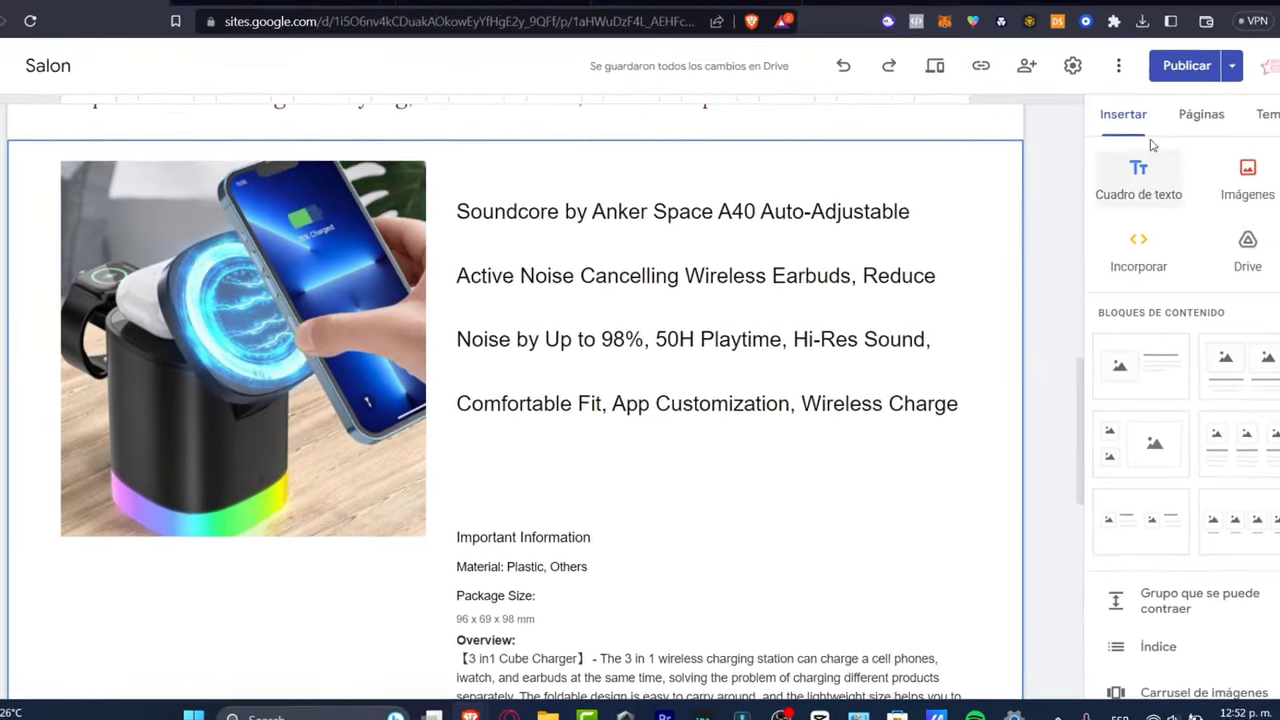
pyautogui.click(254, 196)
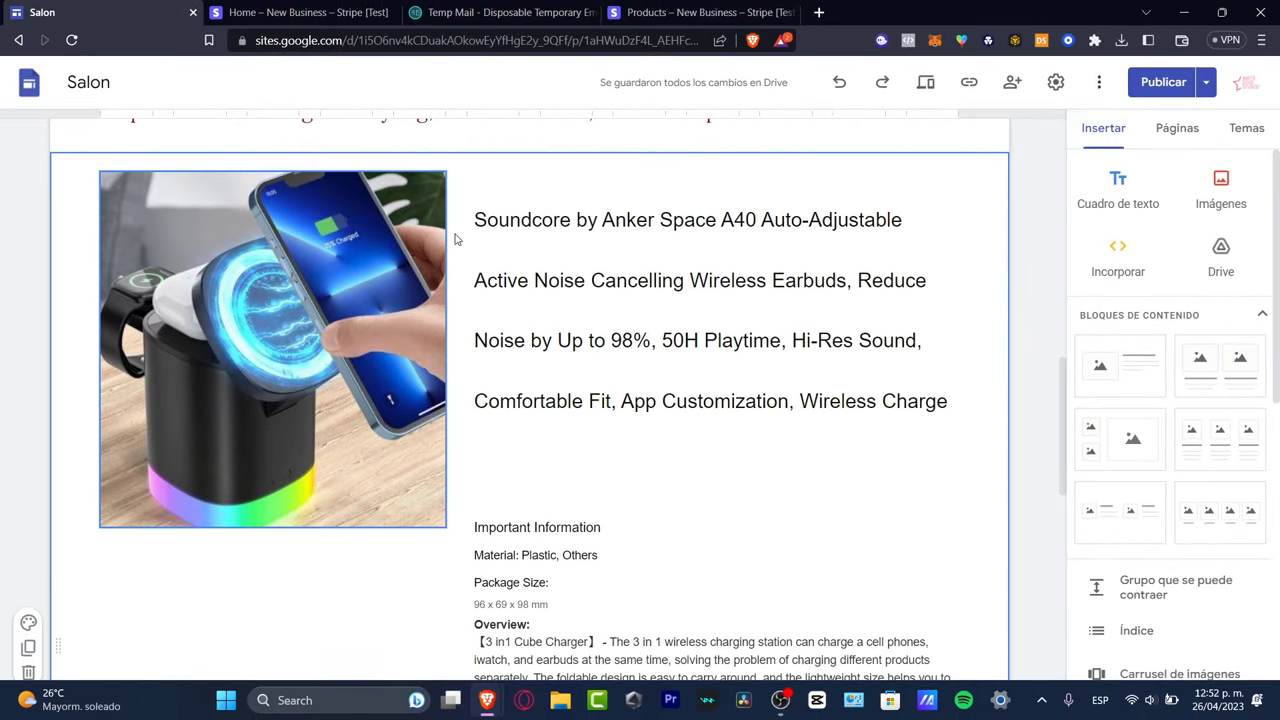
pyautogui.scroll(-5, 1160, 394)
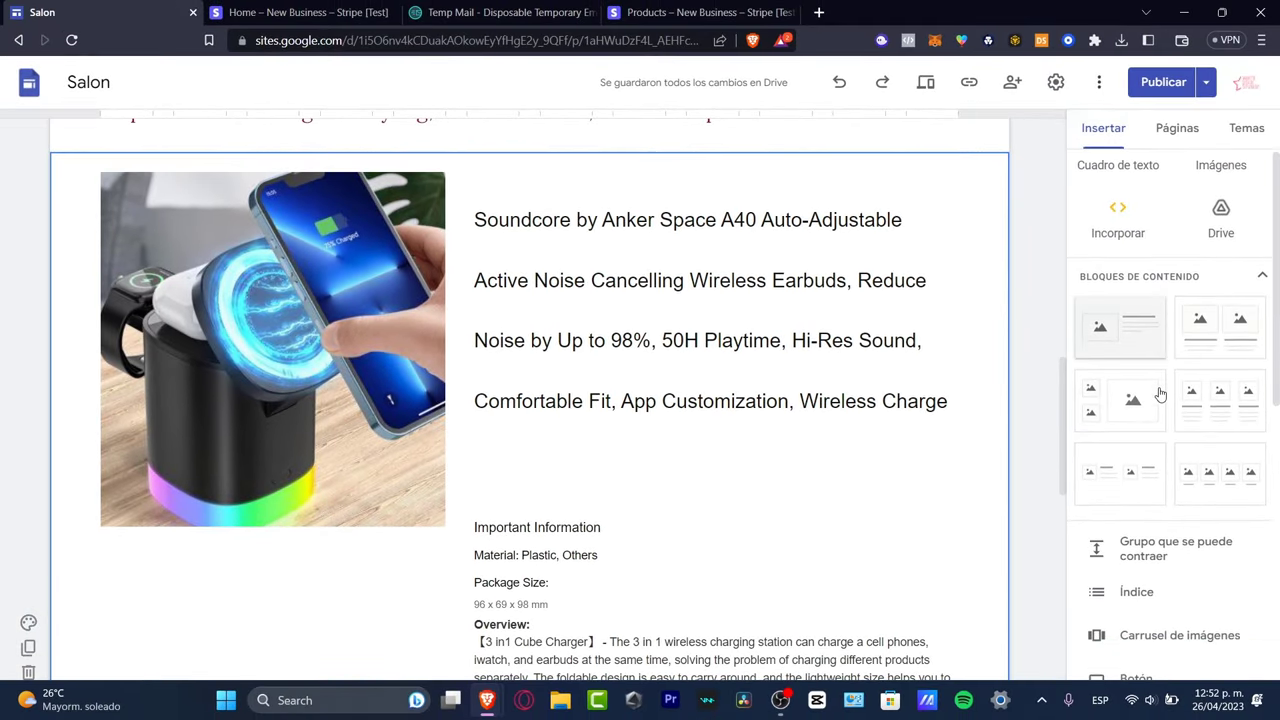
# Insert a button on the Google Sites page and name it 'Buy now'
pyautogui.click(1140, 218)
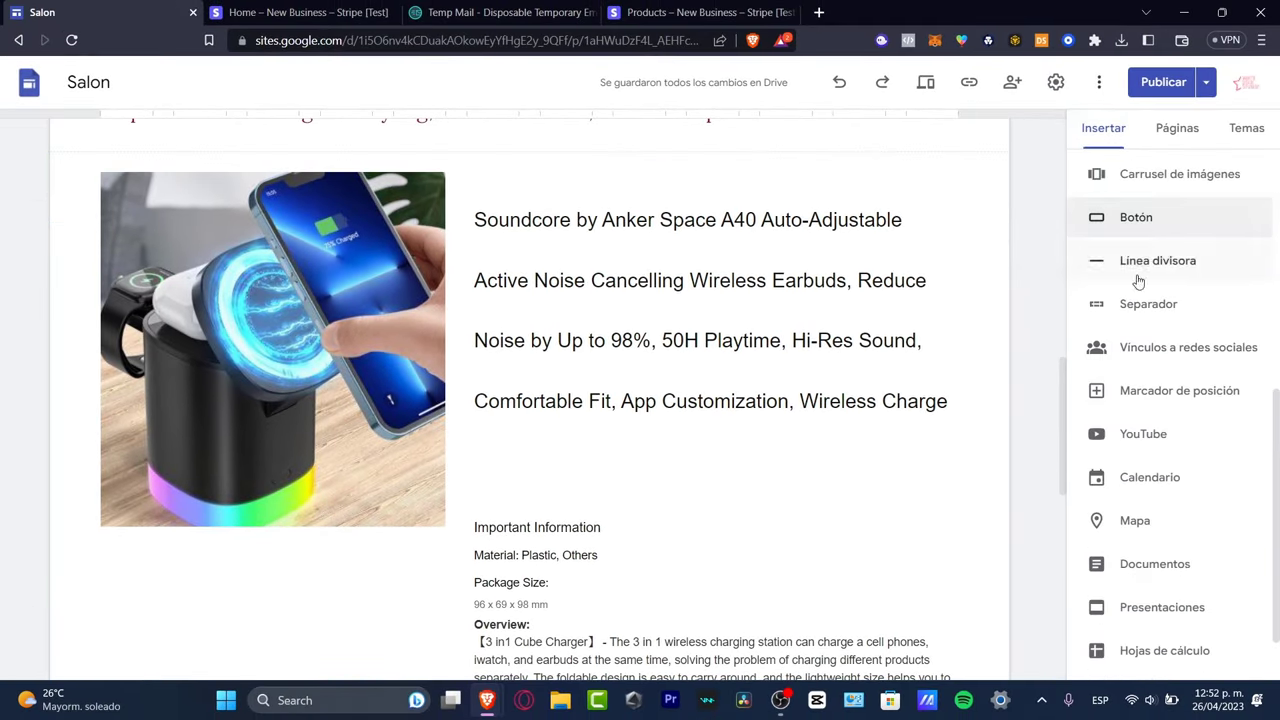
pyautogui.click(1128, 224)
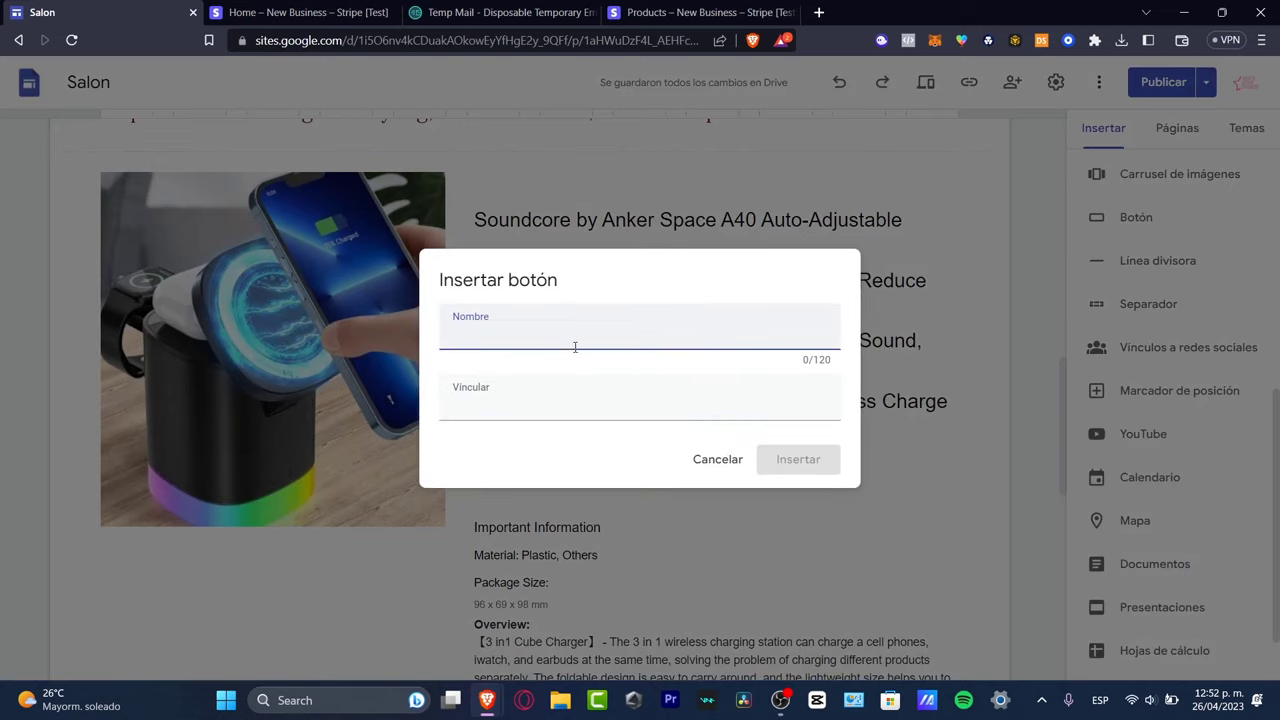
pyautogui.click(478, 393)
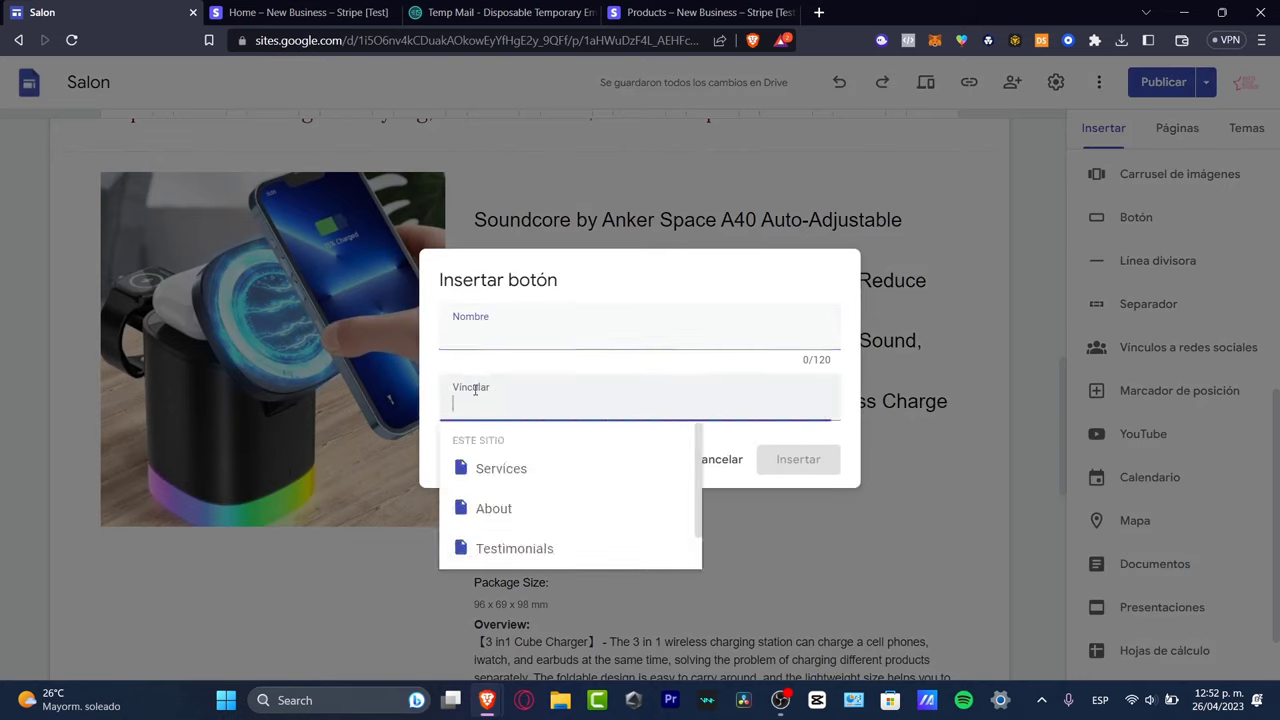
pyautogui.click(495, 335)
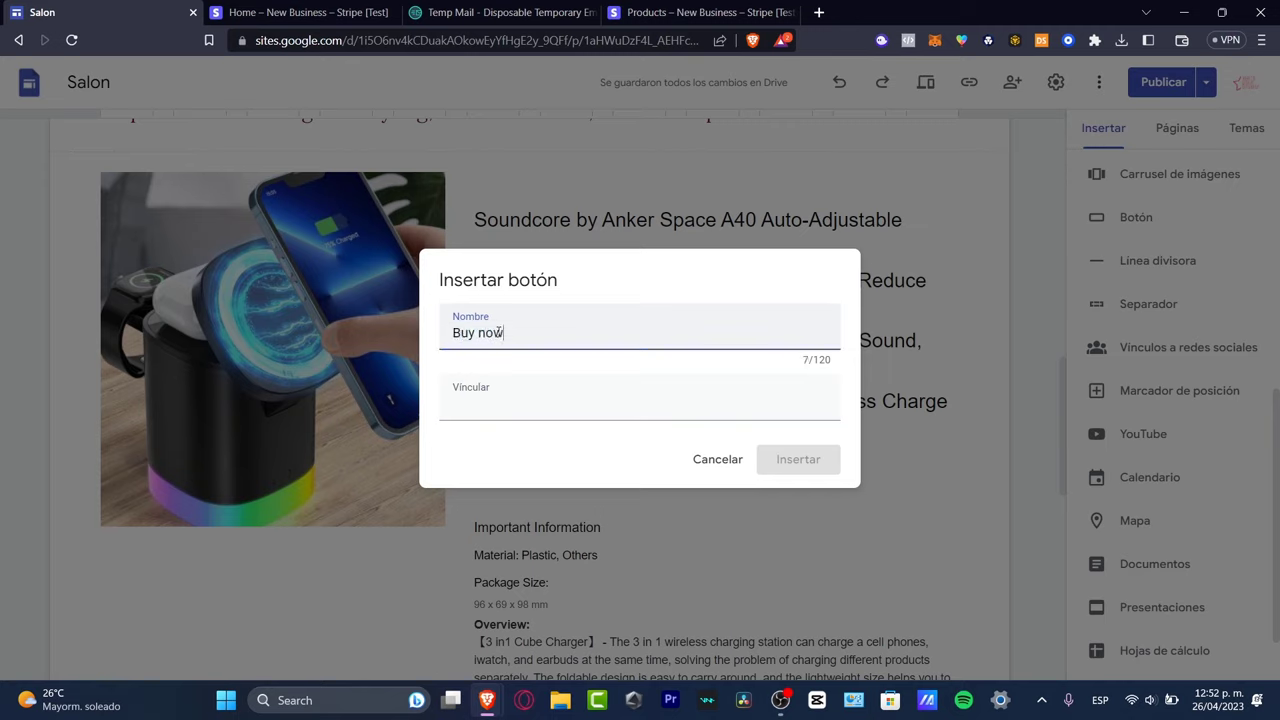
# Leave the button's link empty and switch to the Stripe dashboard home
pyautogui.click(514, 405)
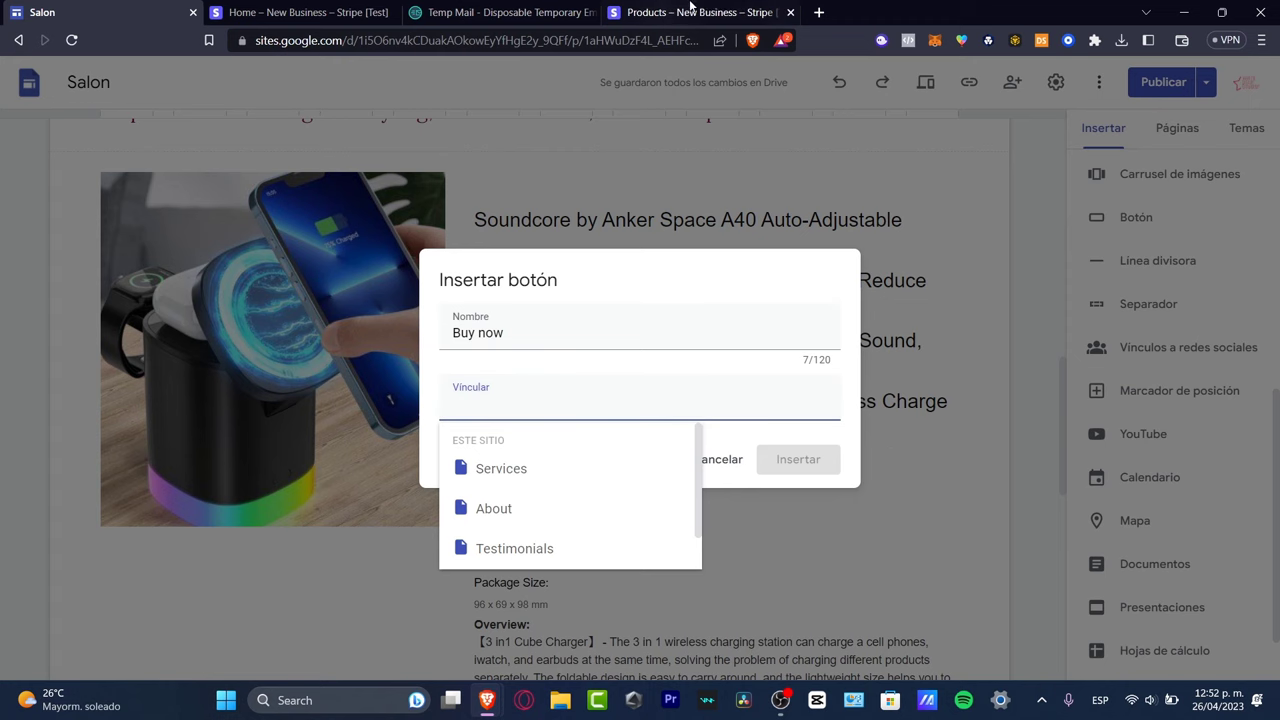
pyautogui.click(702, 12)
pyautogui.click(330, 12)
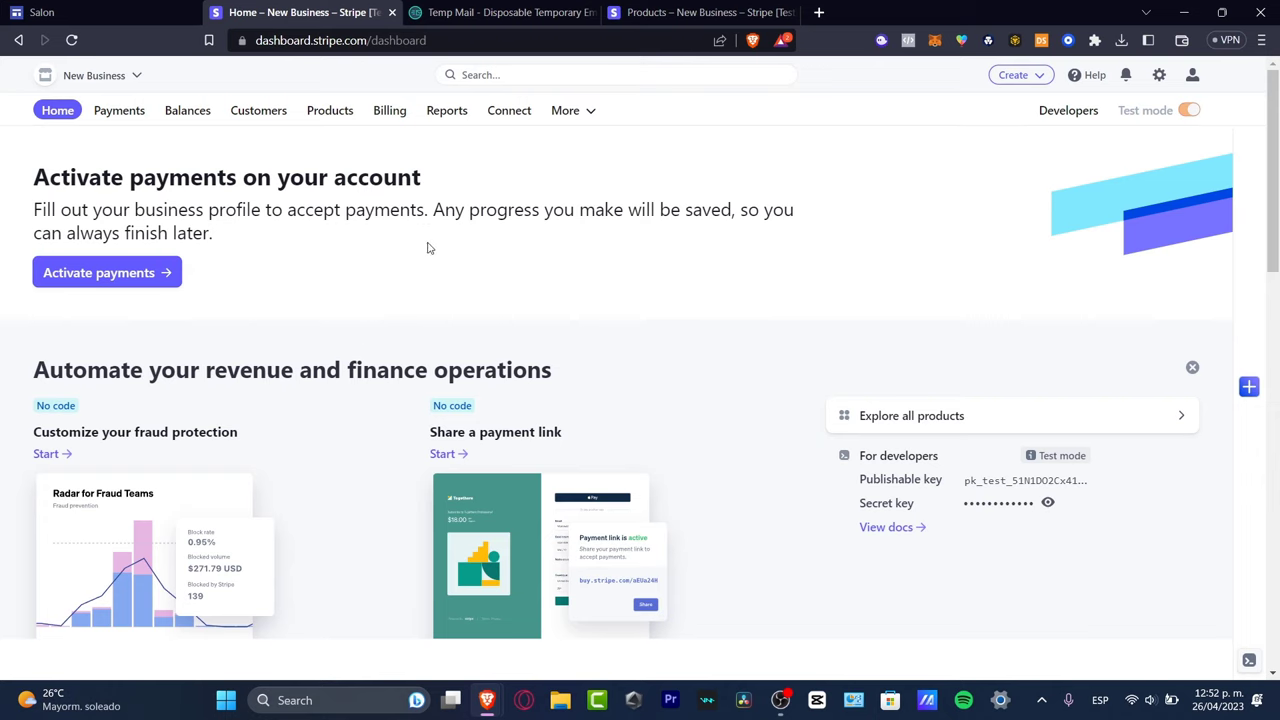
# Browse Stripe's product list
pyautogui.scroll(-8, 451, 320)
pyautogui.scroll(8, 451, 320)
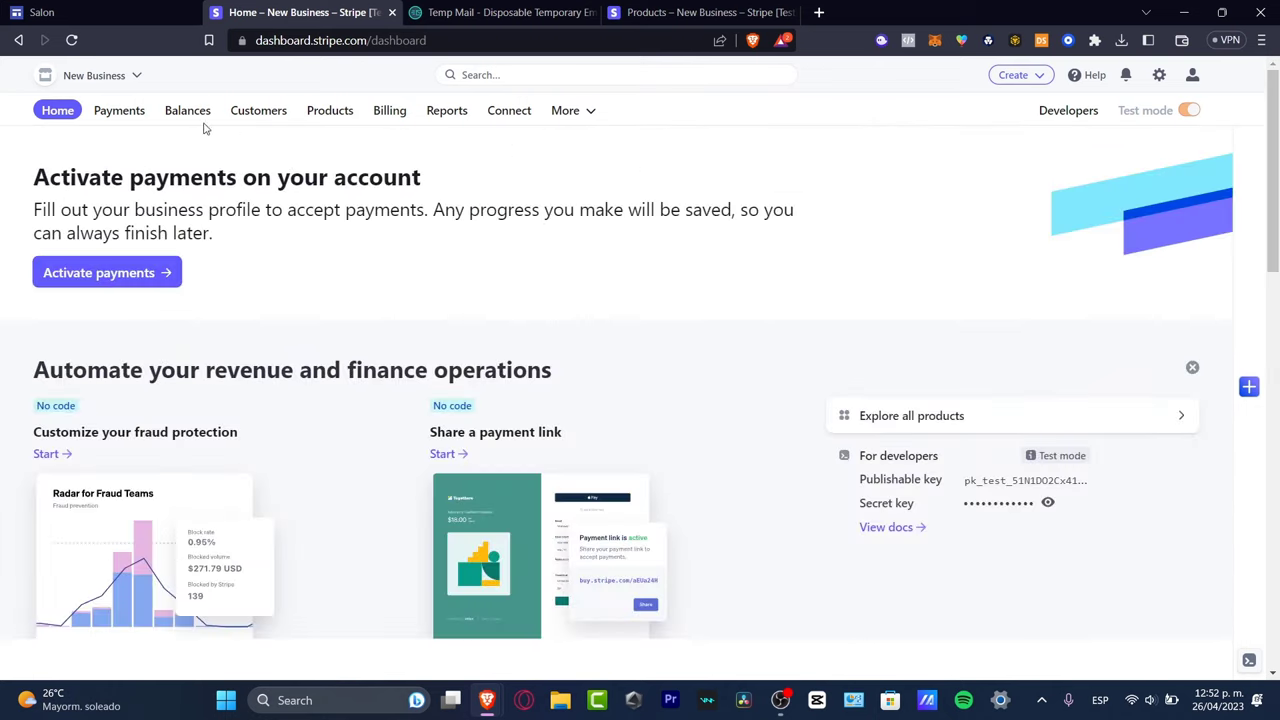
pyautogui.click(349, 121)
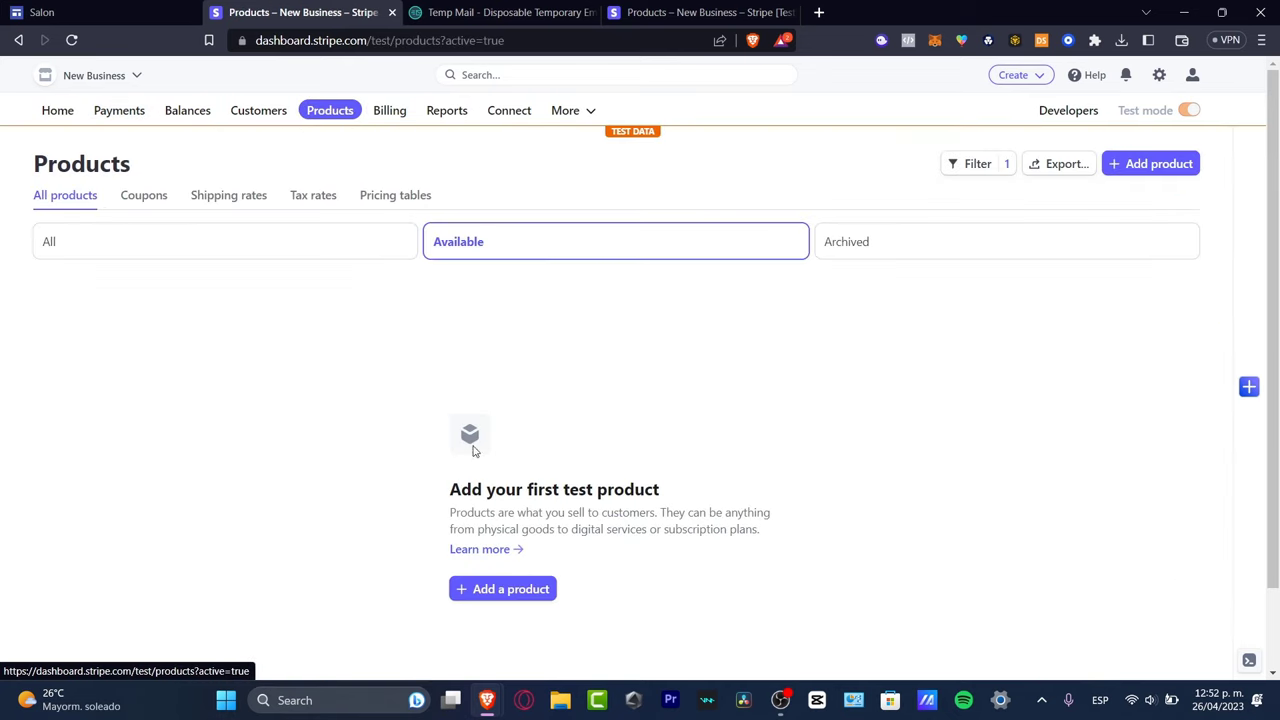
pyautogui.scroll(-1, 510, 470)
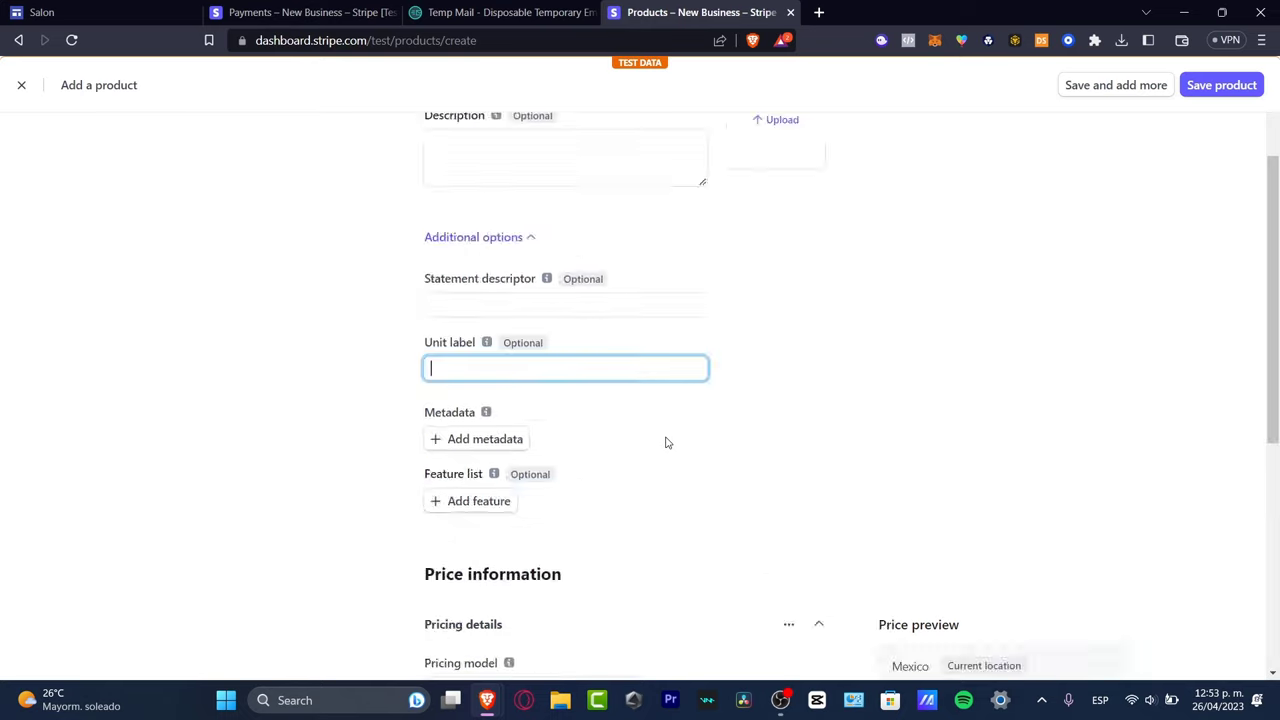
pyautogui.scroll(2, 666, 441)
pyautogui.scroll(-7, 506, 303)
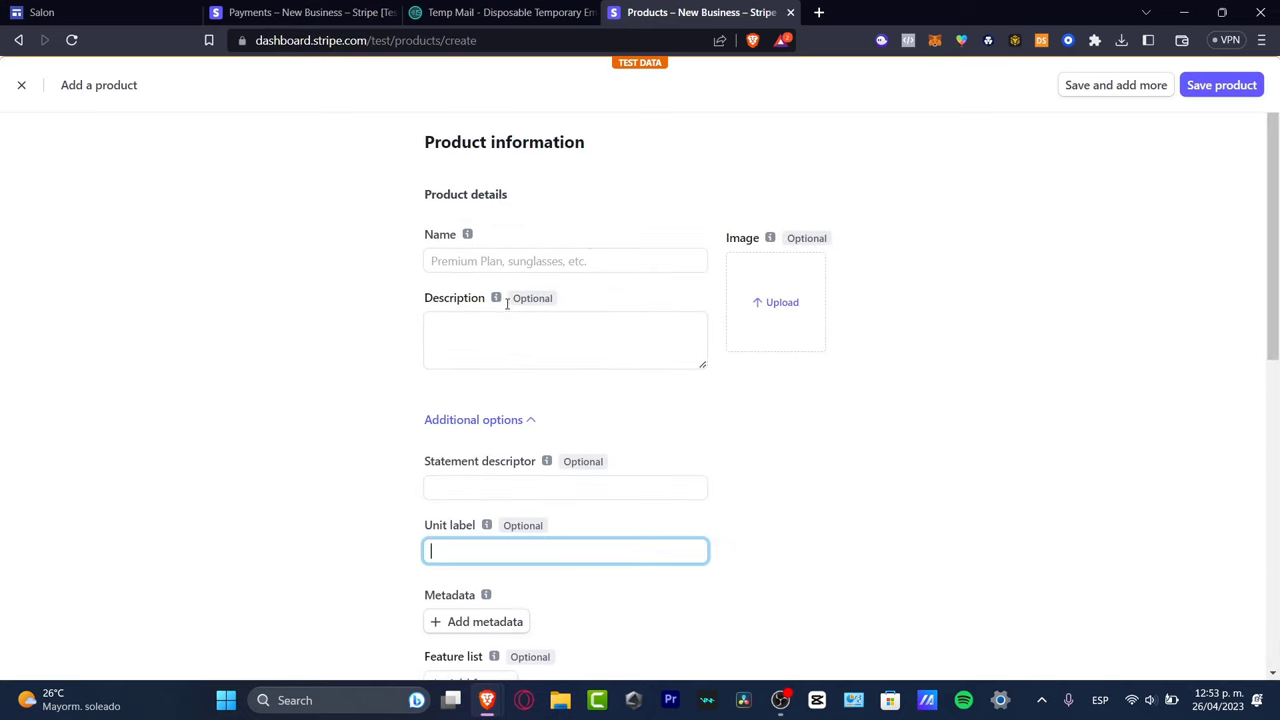
# Start a new payment link from Stripe Payments, then return to the Google Sites button dialog
pyautogui.click(350, 10)
pyautogui.scroll(-3, 450, 240)
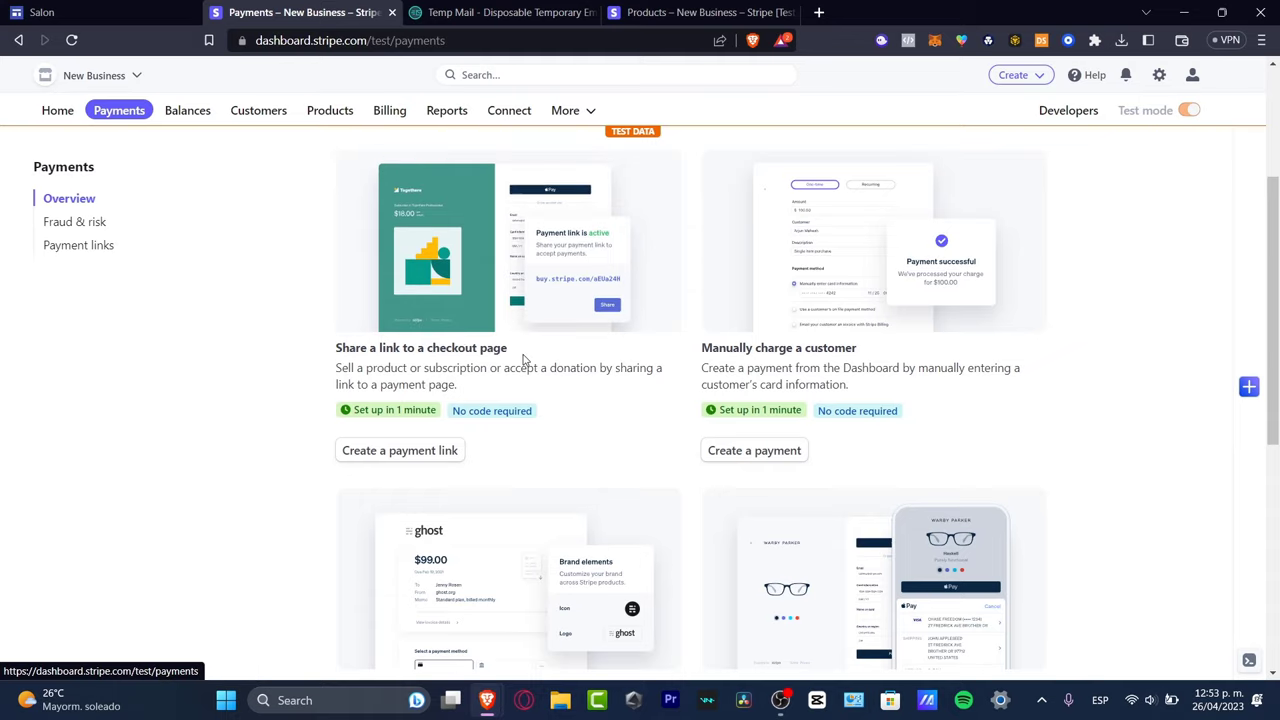
pyautogui.click(448, 455)
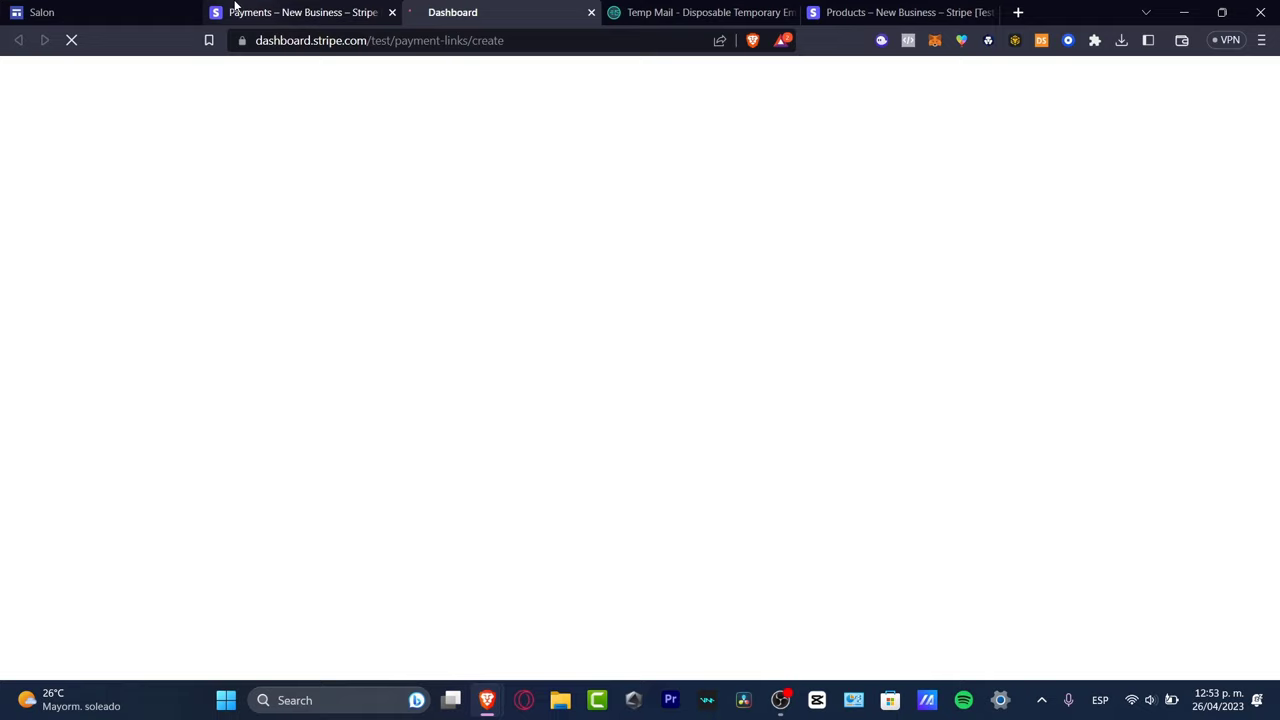
pyautogui.click(42, 12)
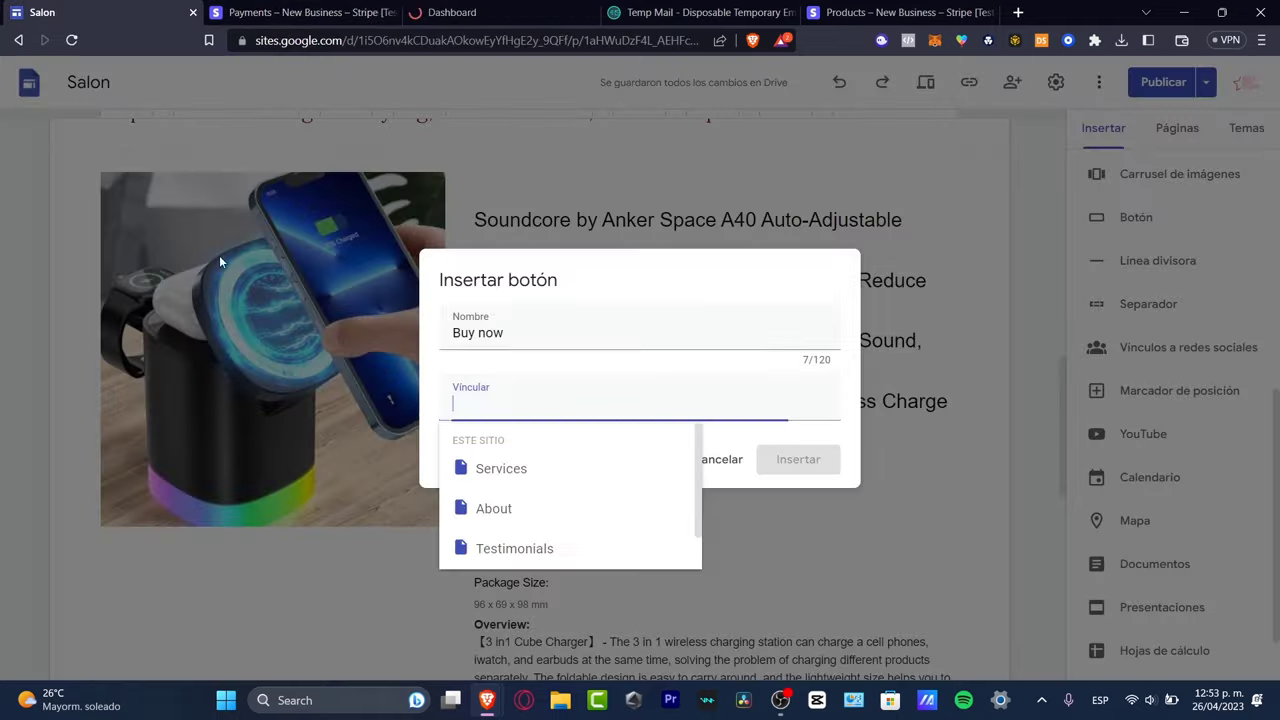
# Keep Products or subscriptions as the link type and add new product Sunglasses, described 'This is just an example'
pyautogui.click(488, 12)
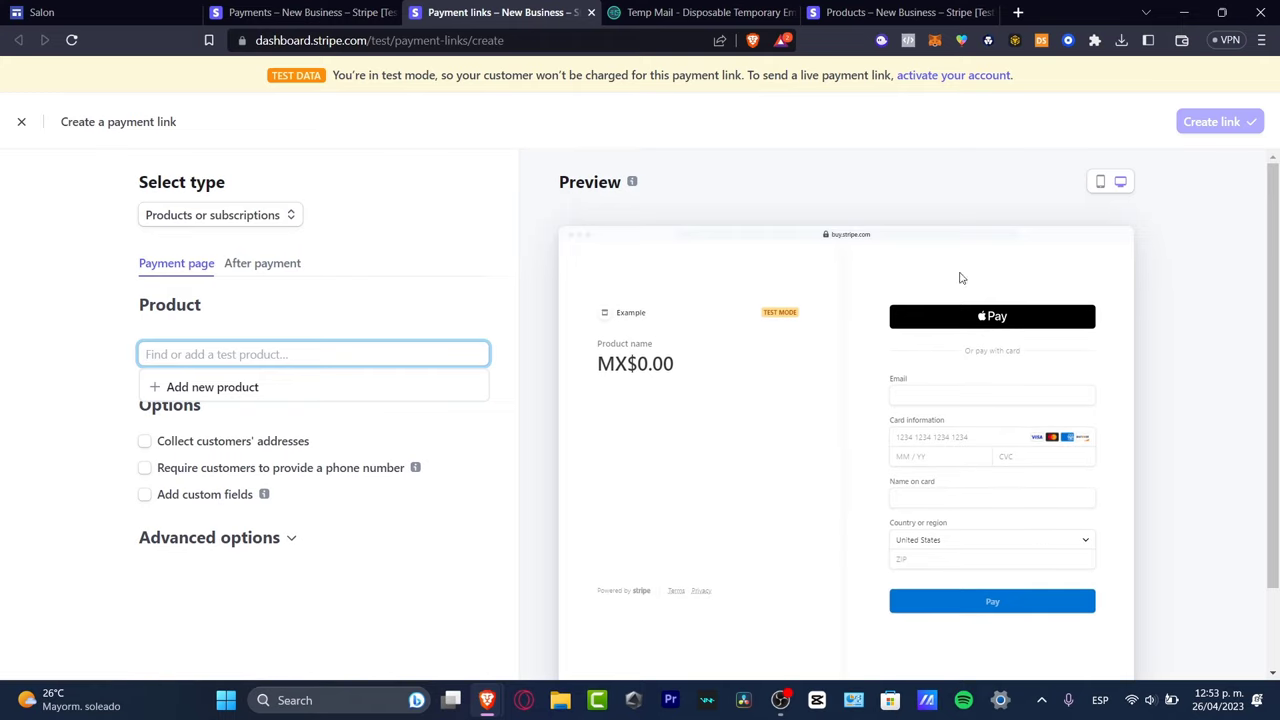
pyautogui.click(188, 217)
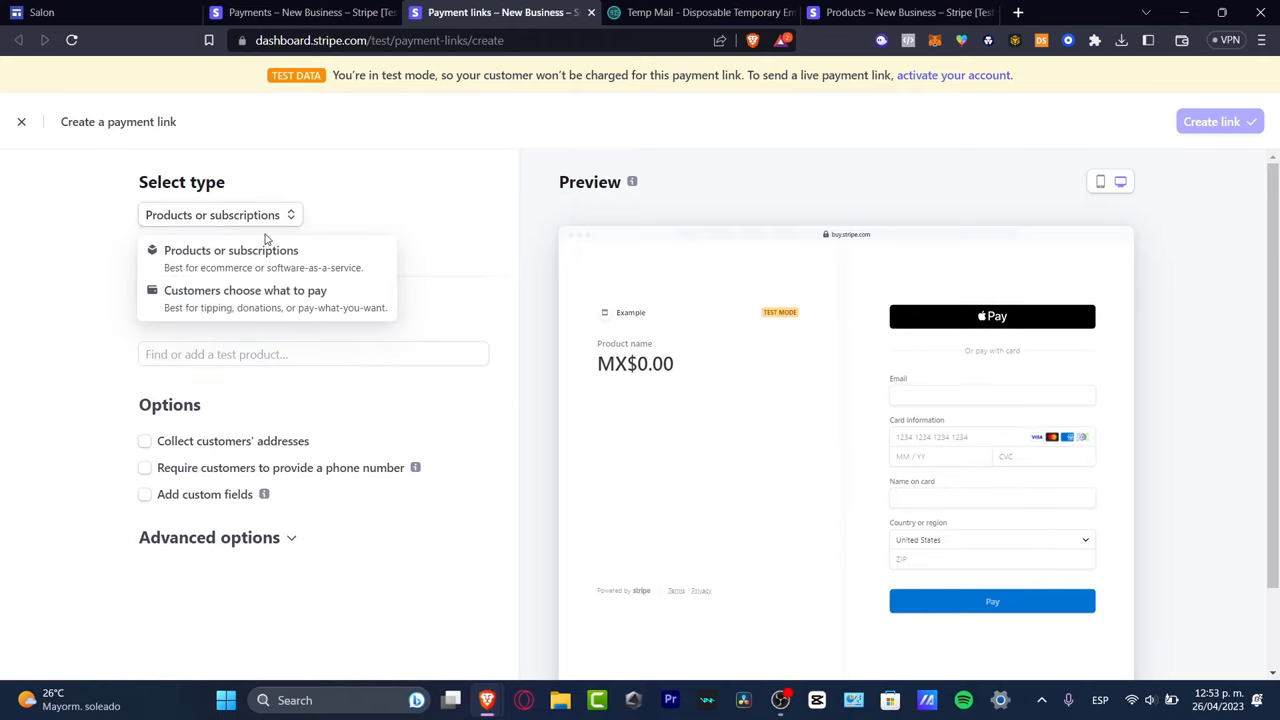
pyautogui.click(337, 268)
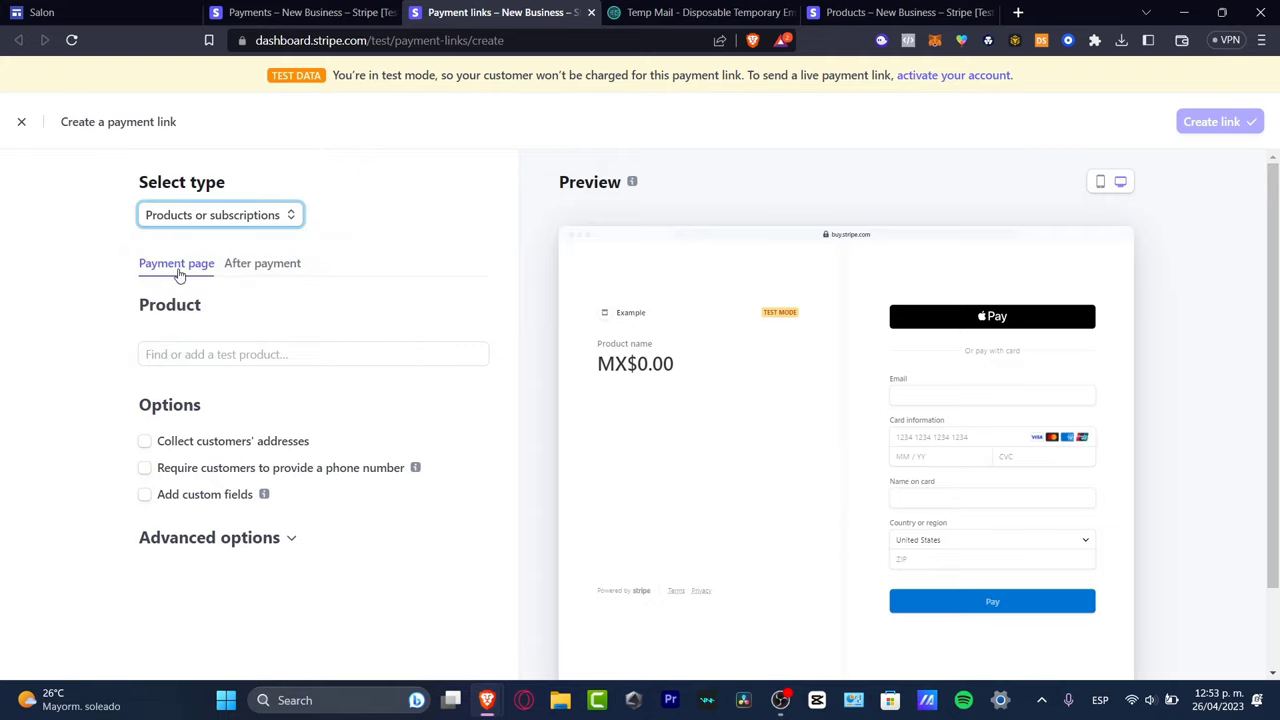
pyautogui.click(257, 353)
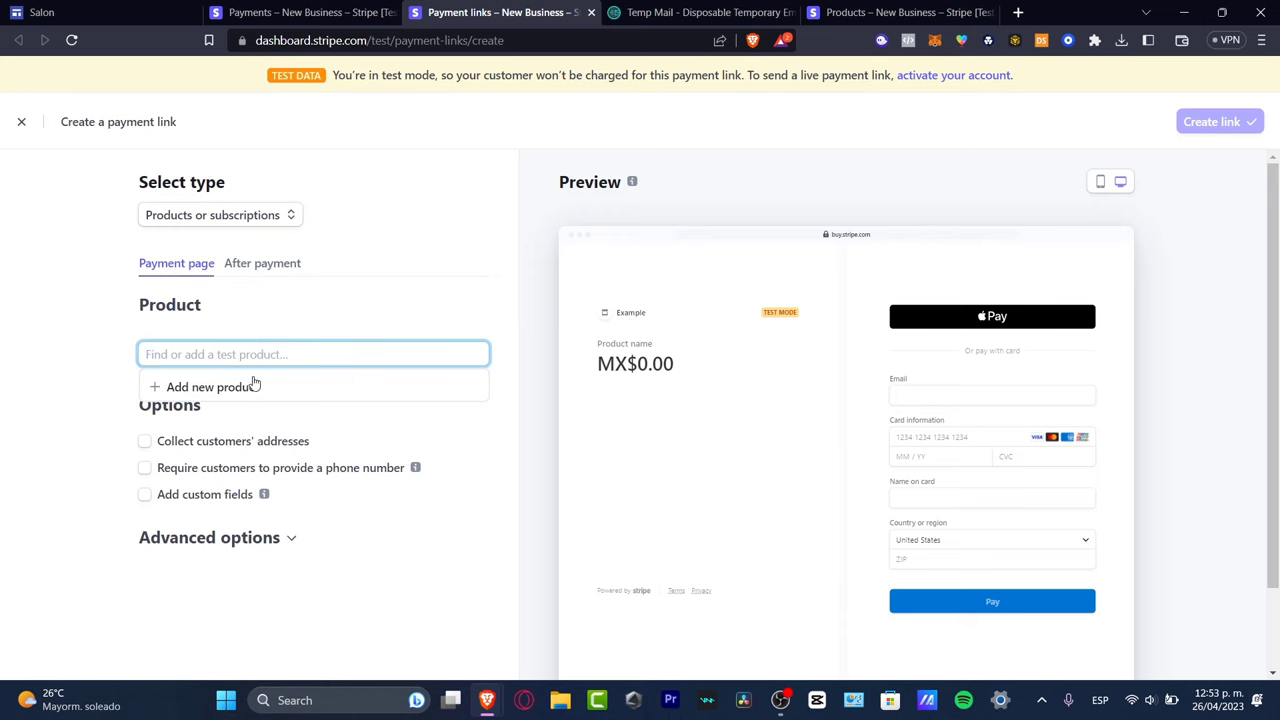
pyautogui.click(254, 386)
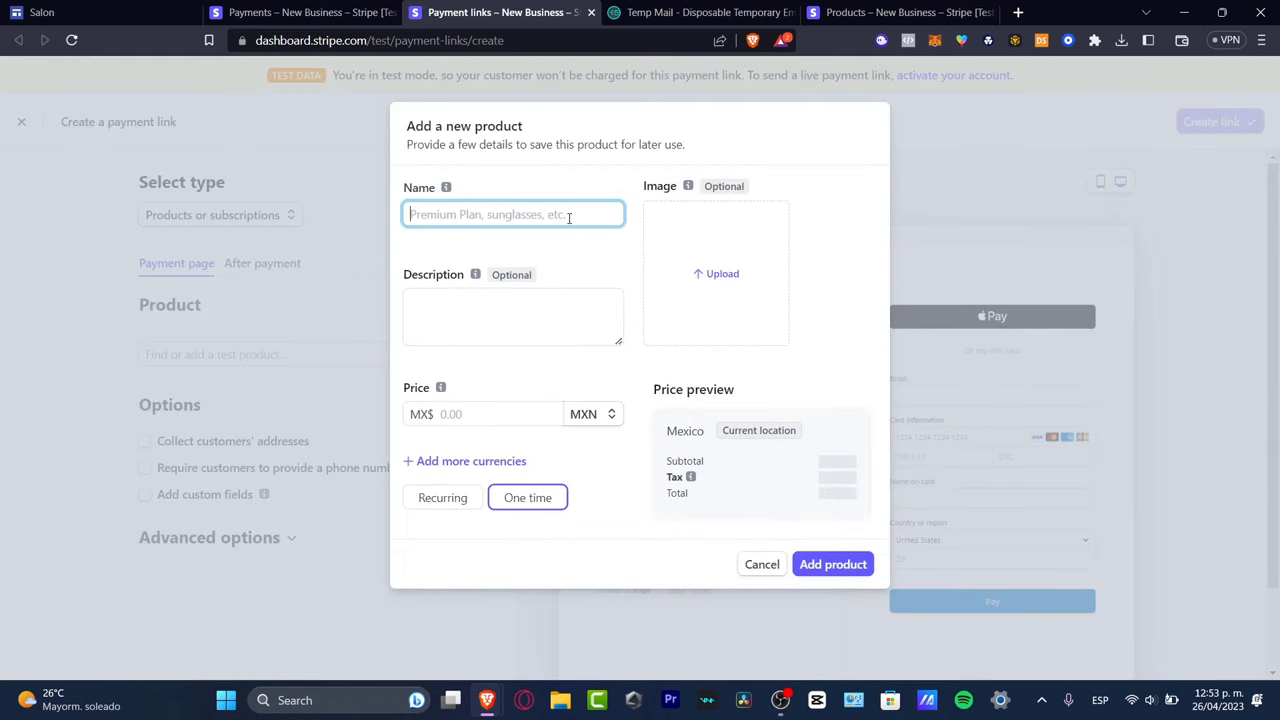
pyautogui.write('Sunglasses')
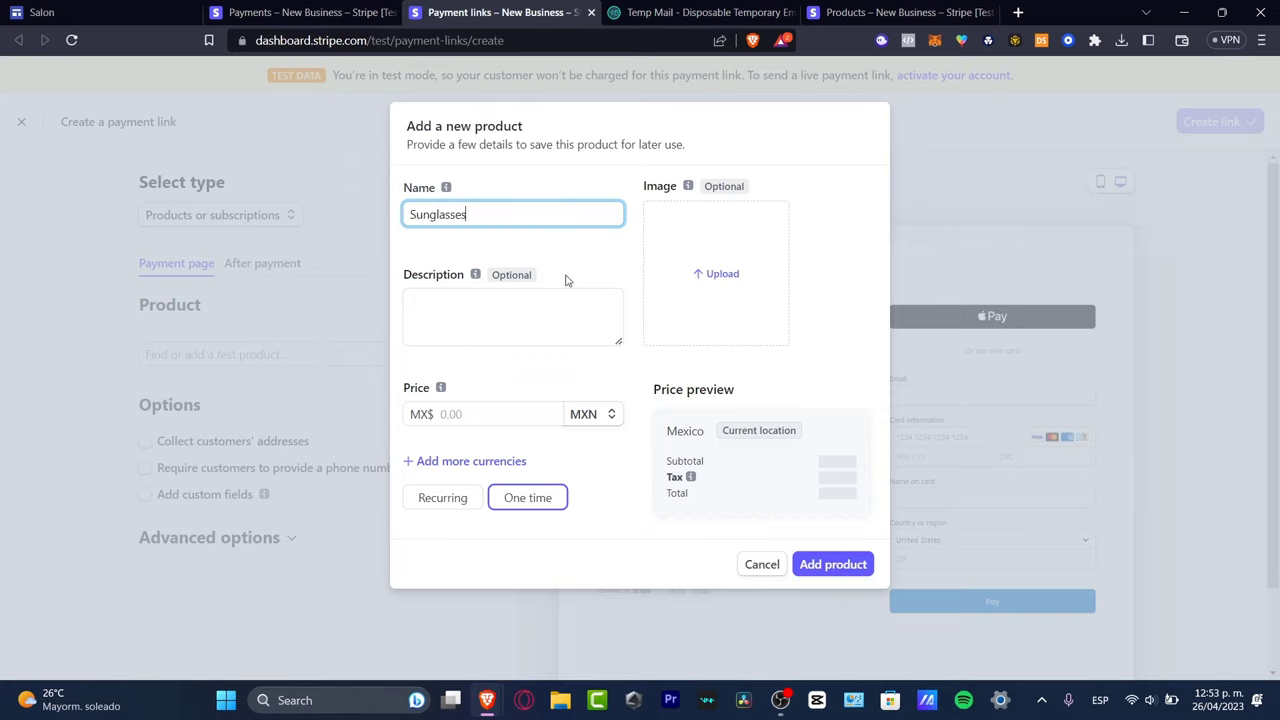
pyautogui.click(566, 314)
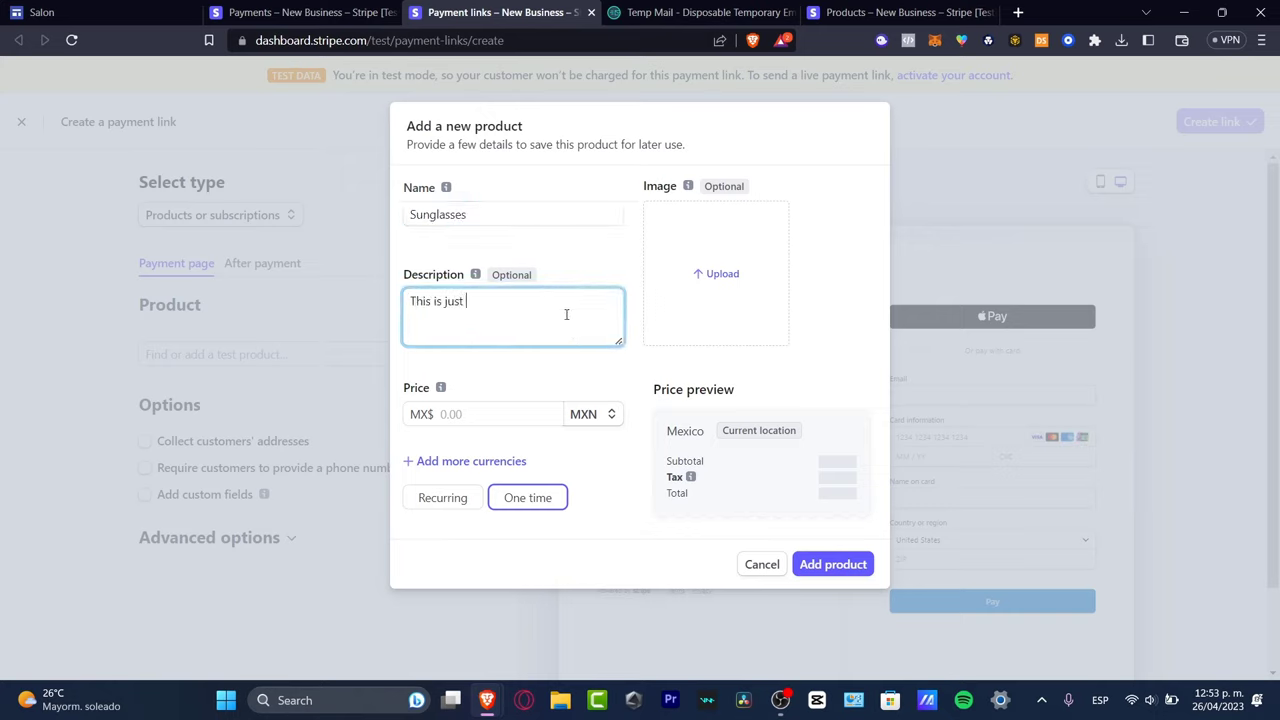
pyautogui.write('This is just an example')
# Price Sunglasses at $12.00 USD one-time, upload its photo, and add it to the link
pyautogui.click(527, 414)
pyautogui.click(588, 414)
pyautogui.click(670, 474)
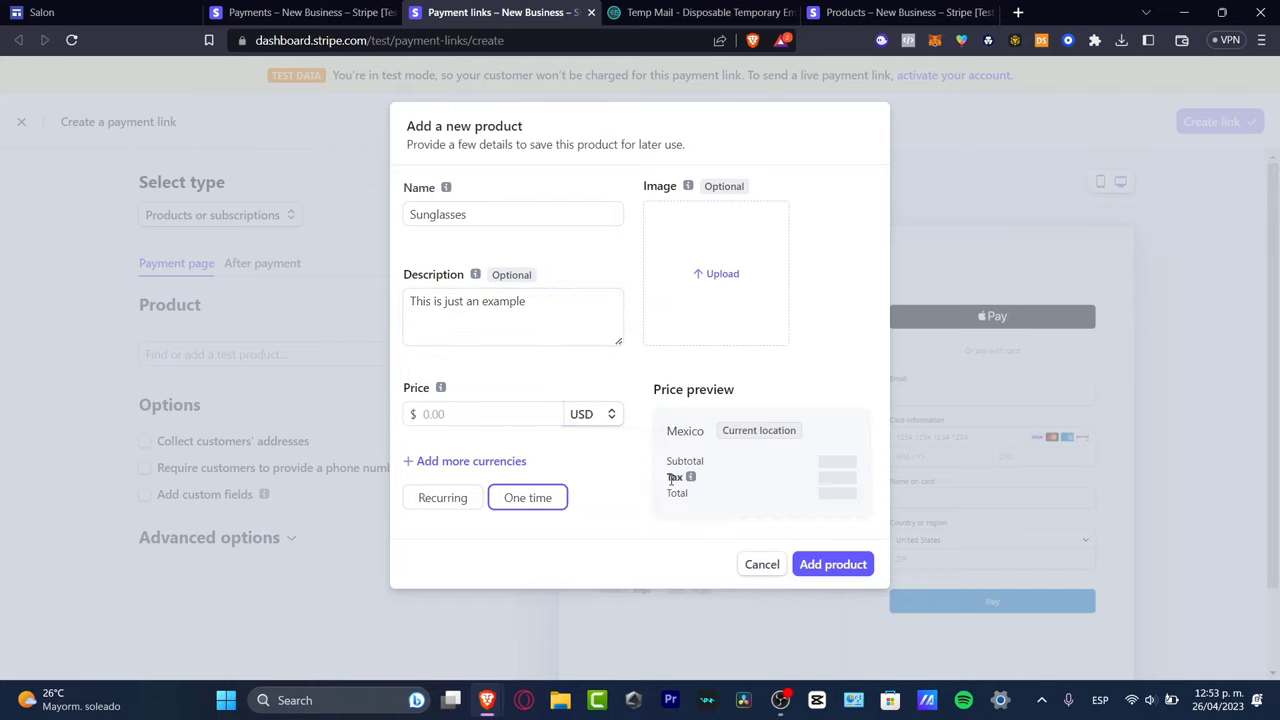
pyautogui.click(524, 414)
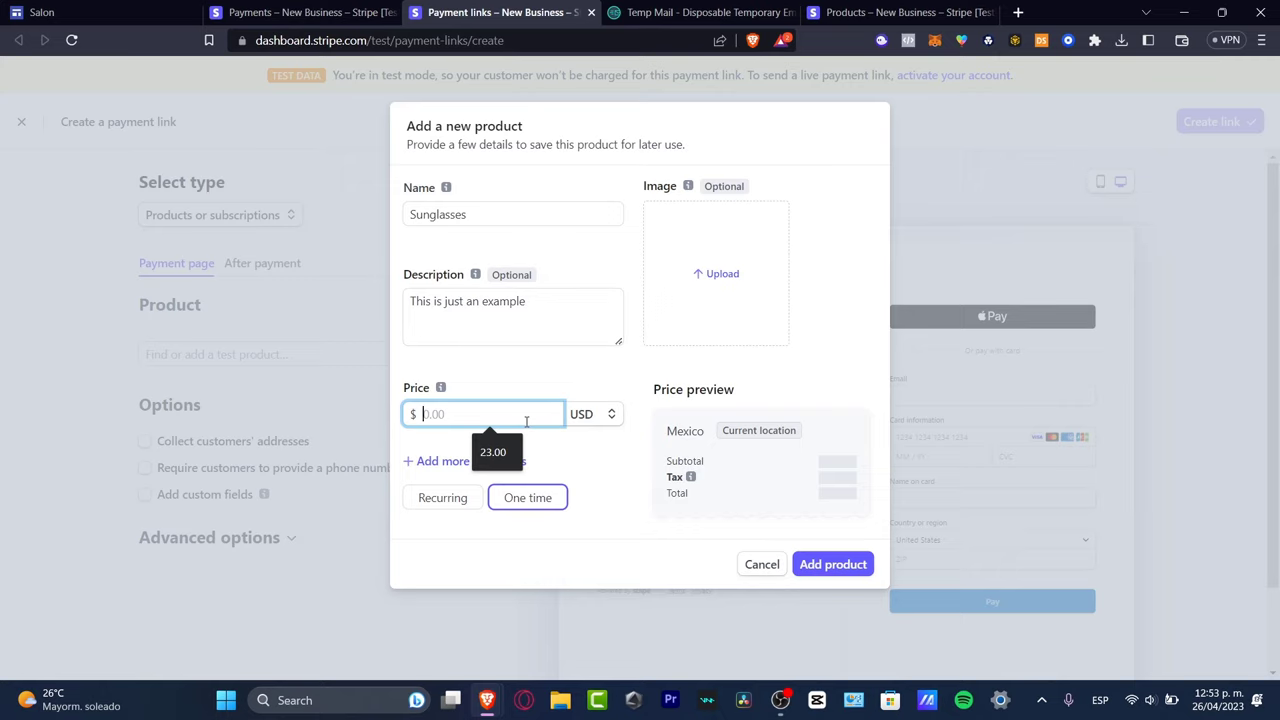
pyautogui.write('12')
pyautogui.click(535, 390)
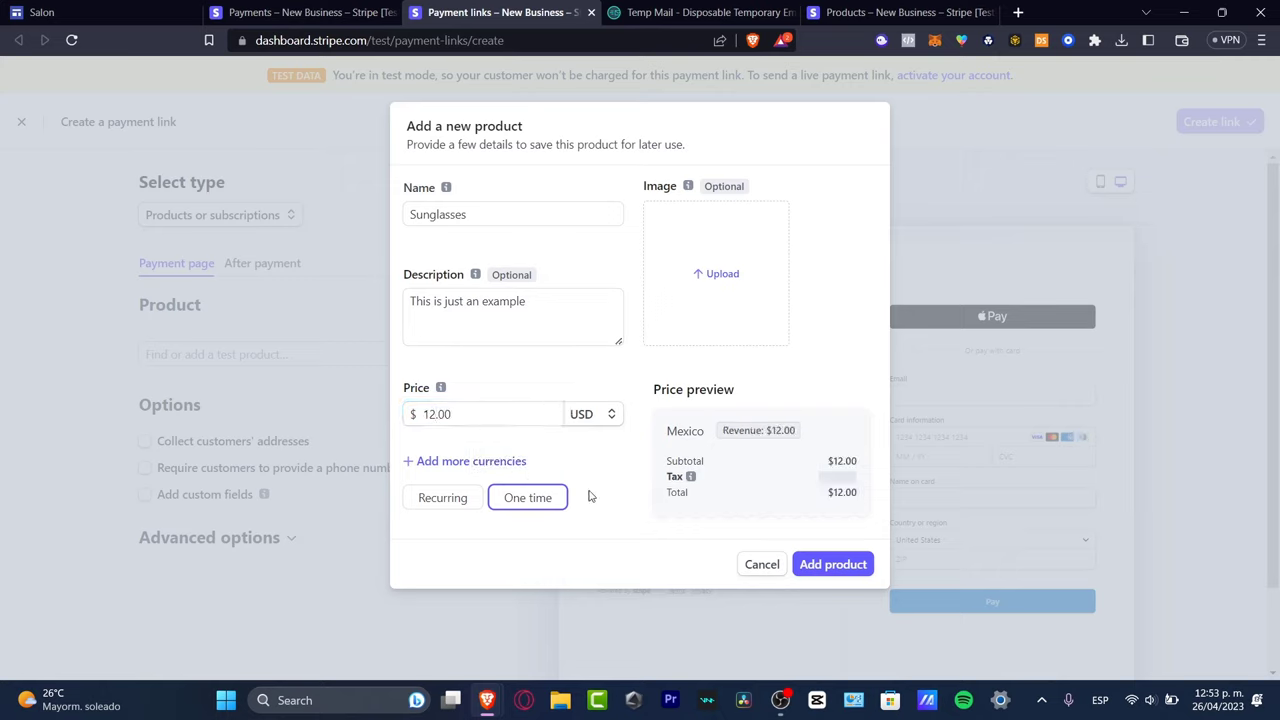
pyautogui.click(712, 265)
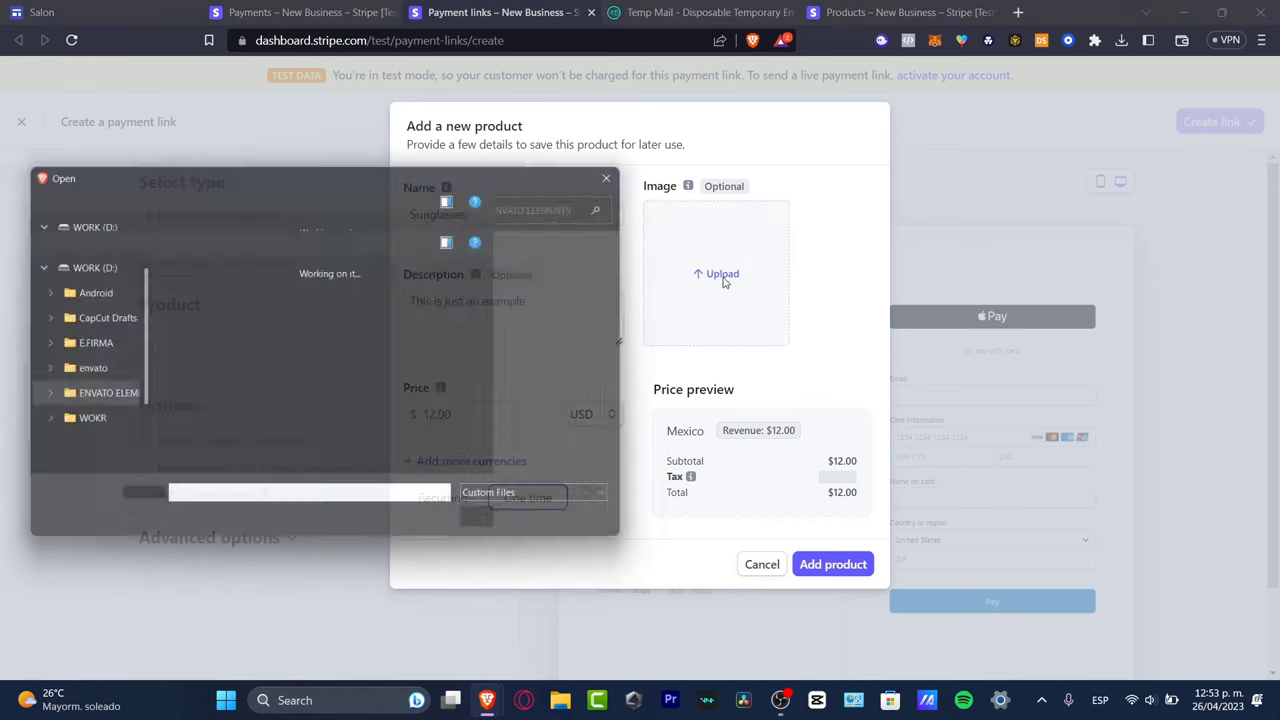
pyautogui.click(486, 395)
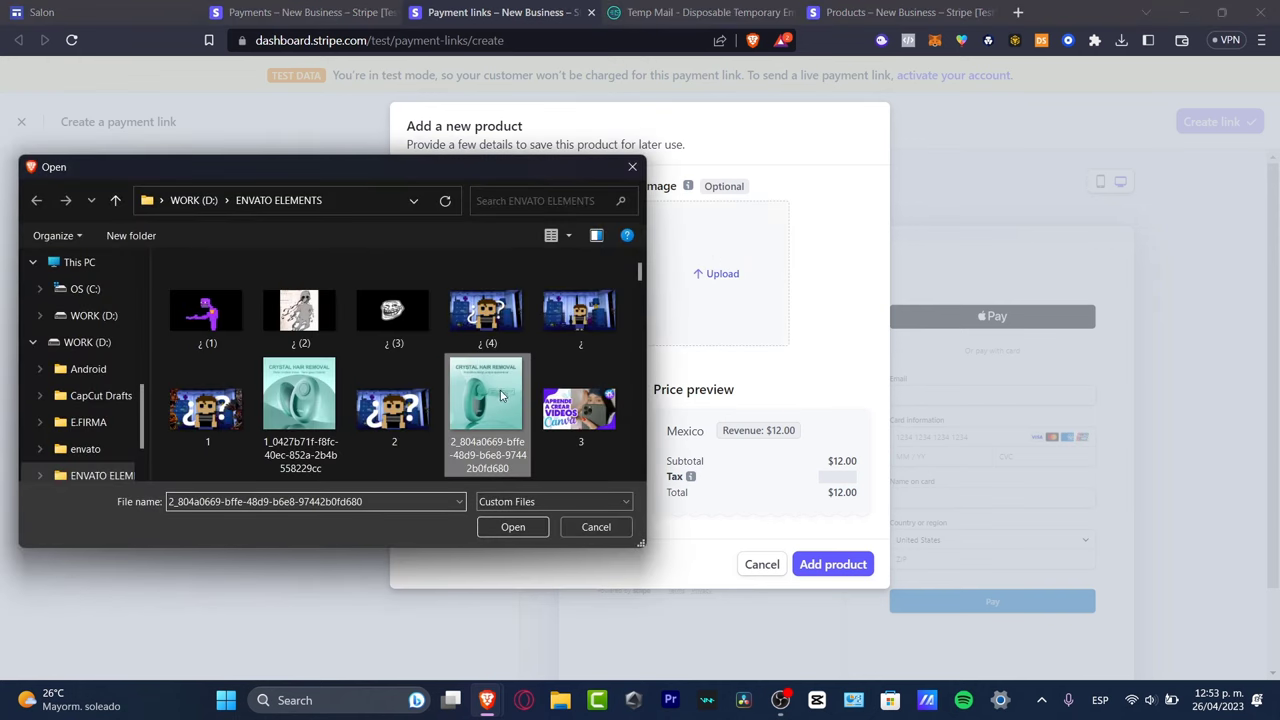
pyautogui.click(526, 533)
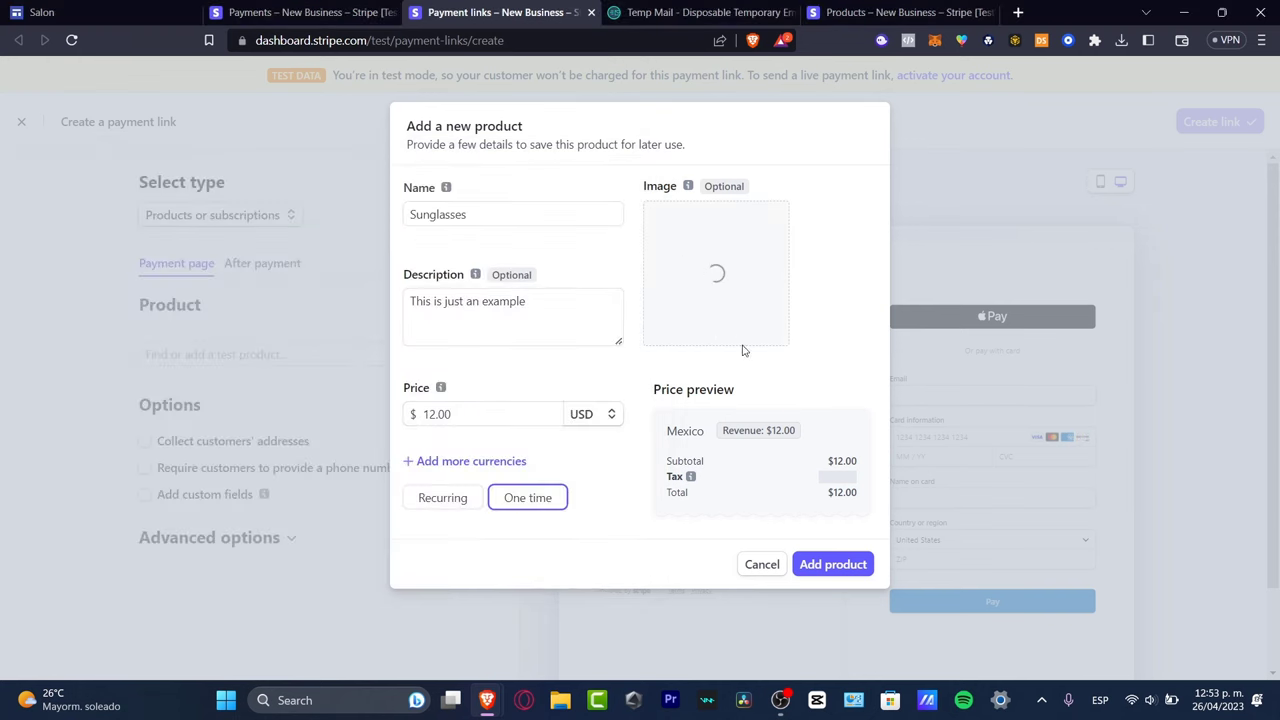
pyautogui.click(852, 564)
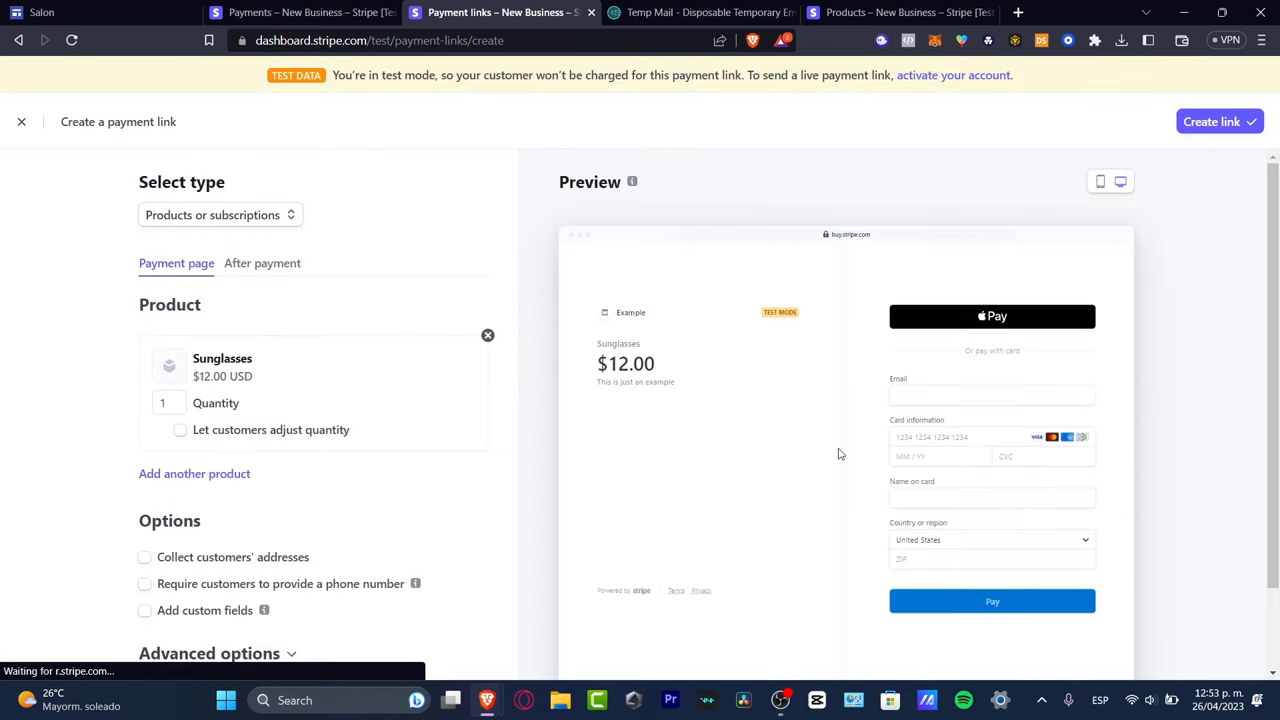
# Collect billing addresses and phone numbers at checkout, with custom fields turned off
pyautogui.scroll(-1, 357, 423)
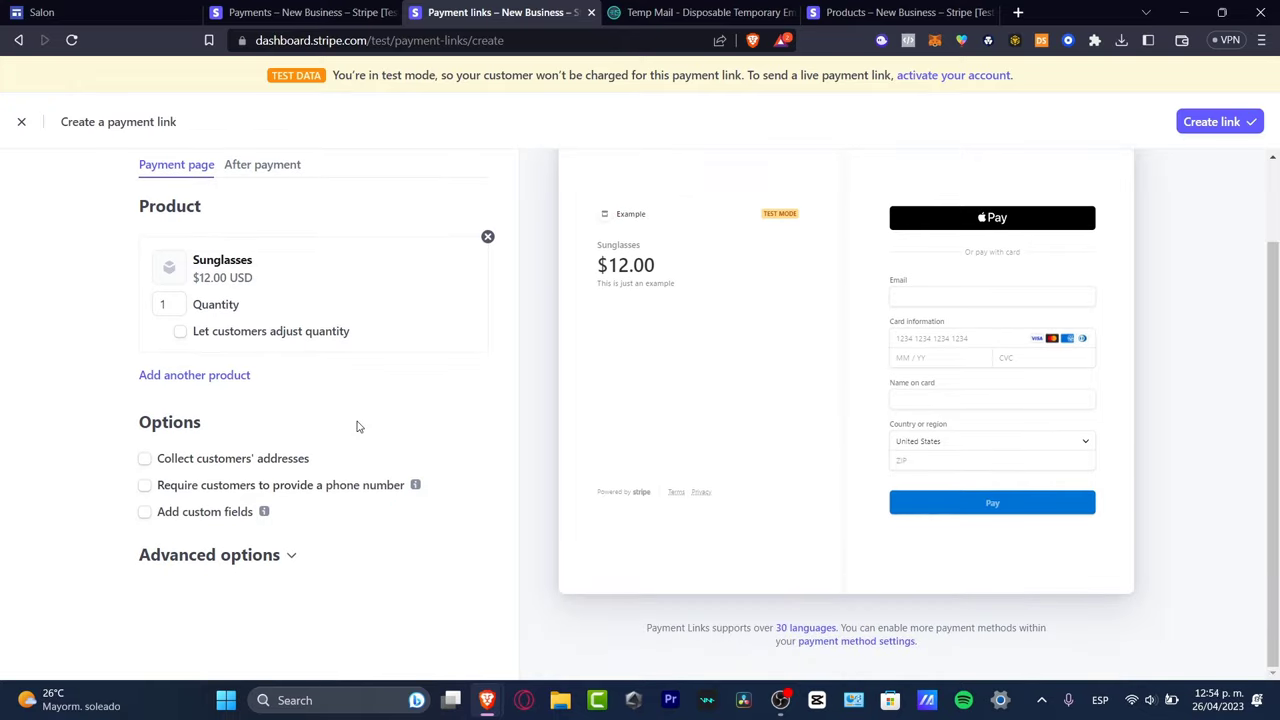
pyautogui.click(220, 460)
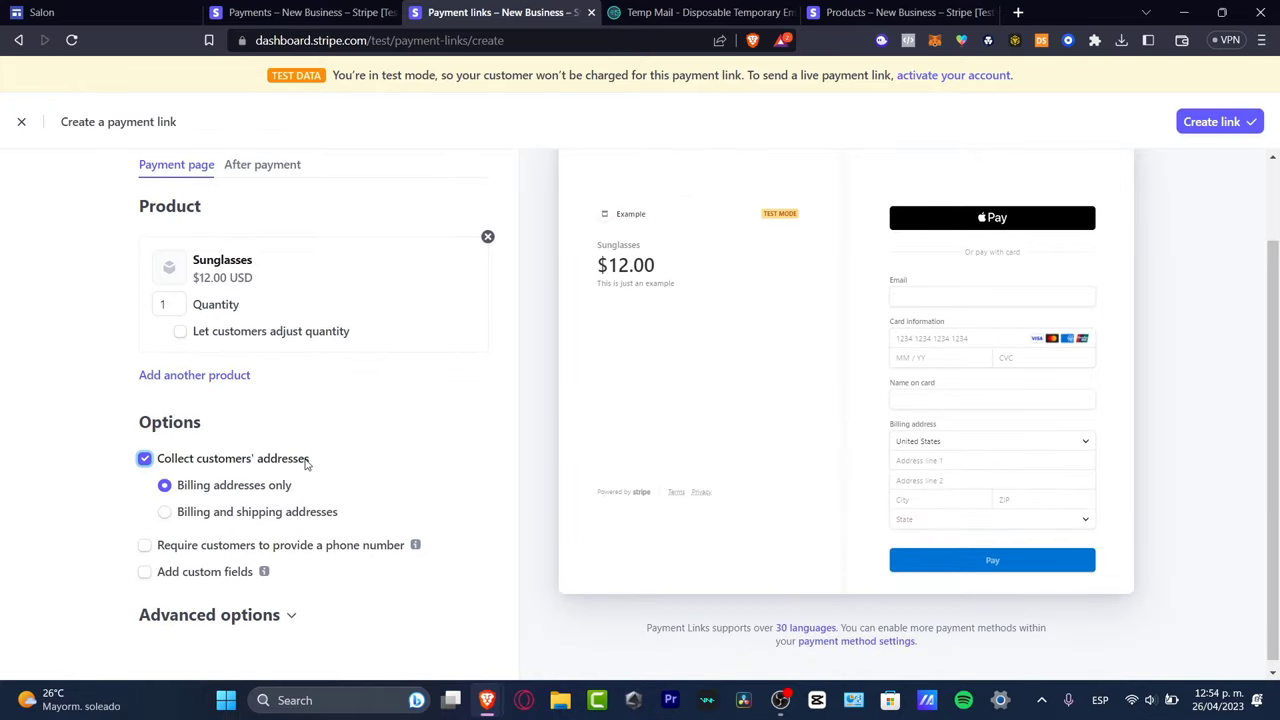
pyautogui.click(220, 547)
pyautogui.click(228, 572)
pyautogui.scroll(-1, 300, 574)
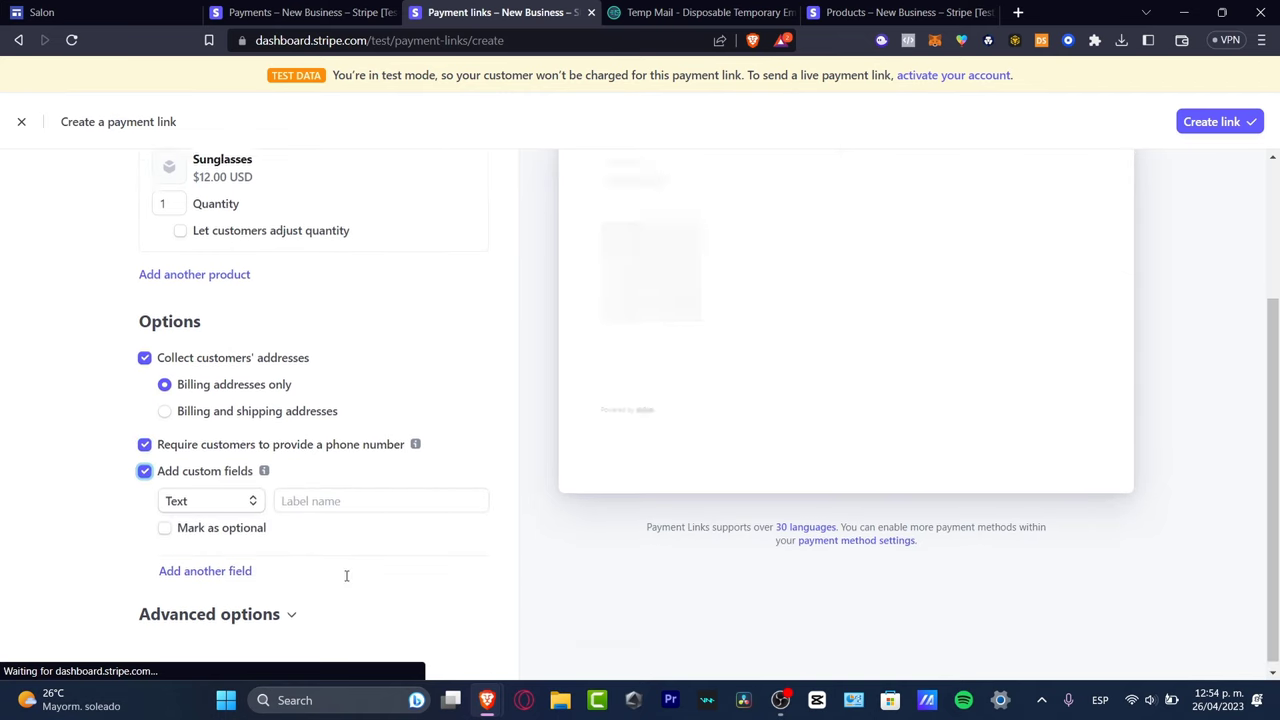
pyautogui.click(231, 468)
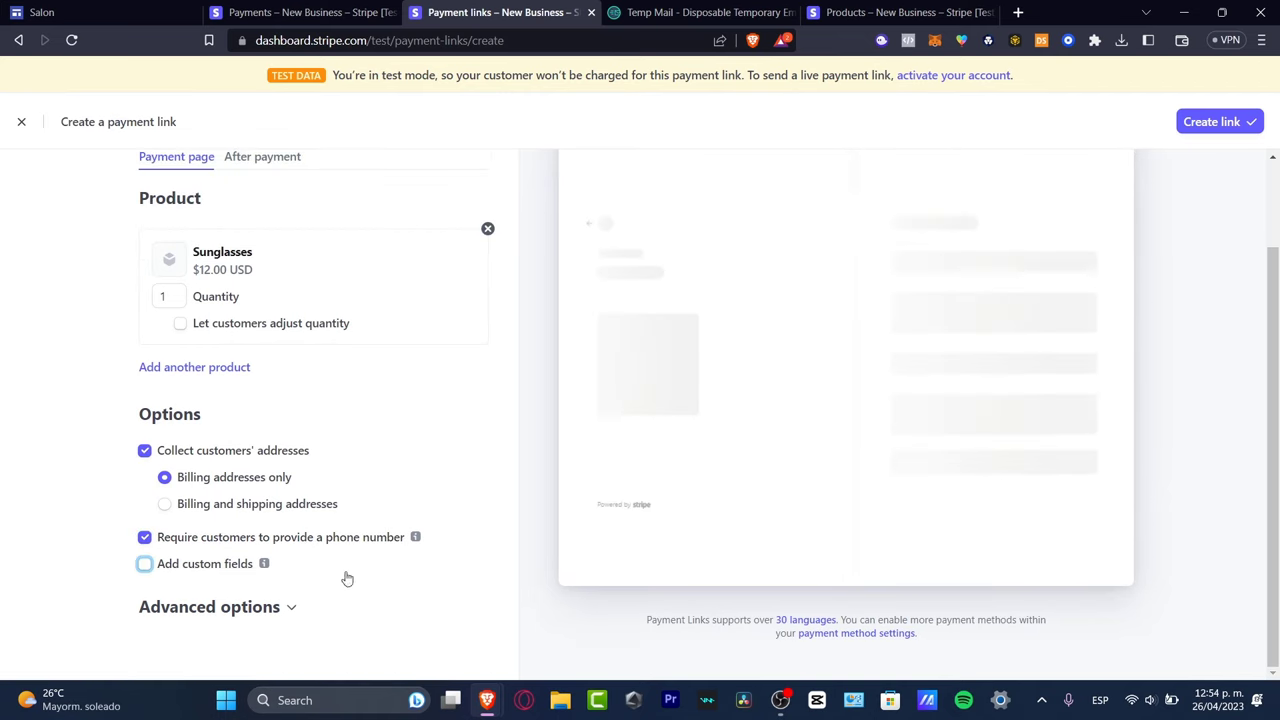
# Allow promotion codes under Advanced options and create the Sunglasses payment link
pyautogui.click(266, 606)
pyautogui.scroll(-2, 375, 500)
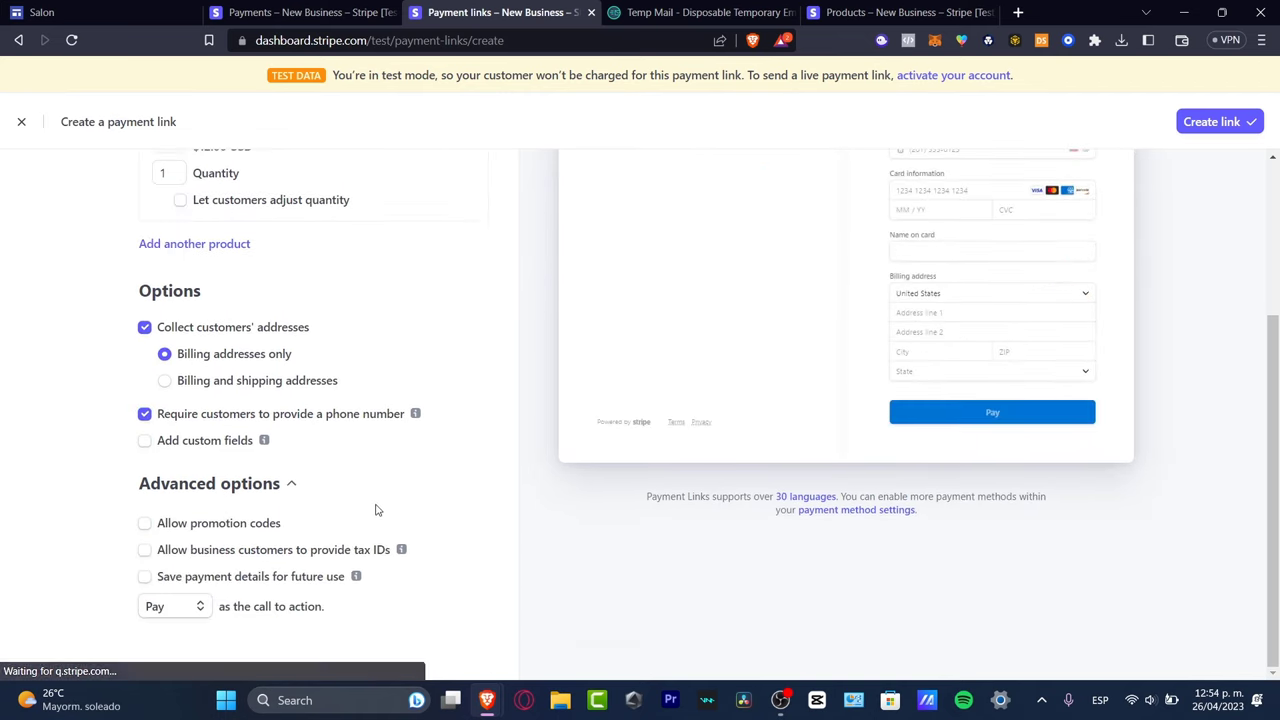
pyautogui.click(270, 524)
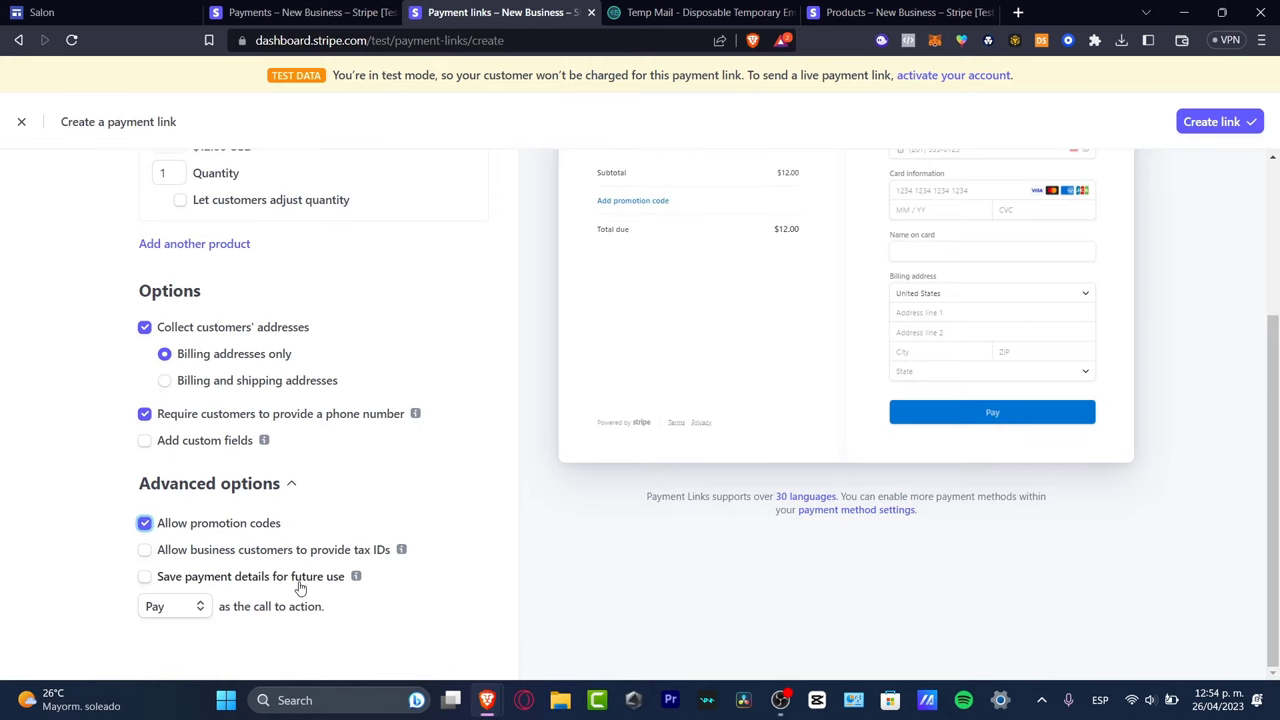
pyautogui.scroll(4, 475, 491)
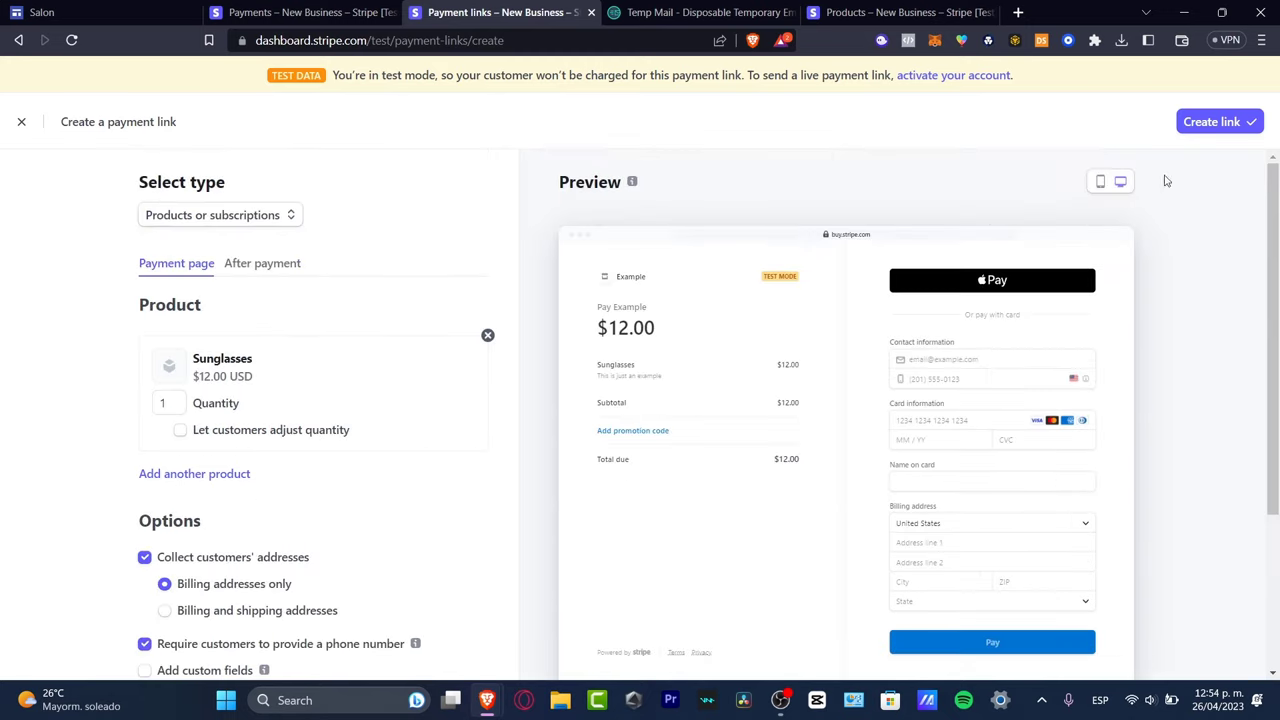
pyautogui.click(1210, 121)
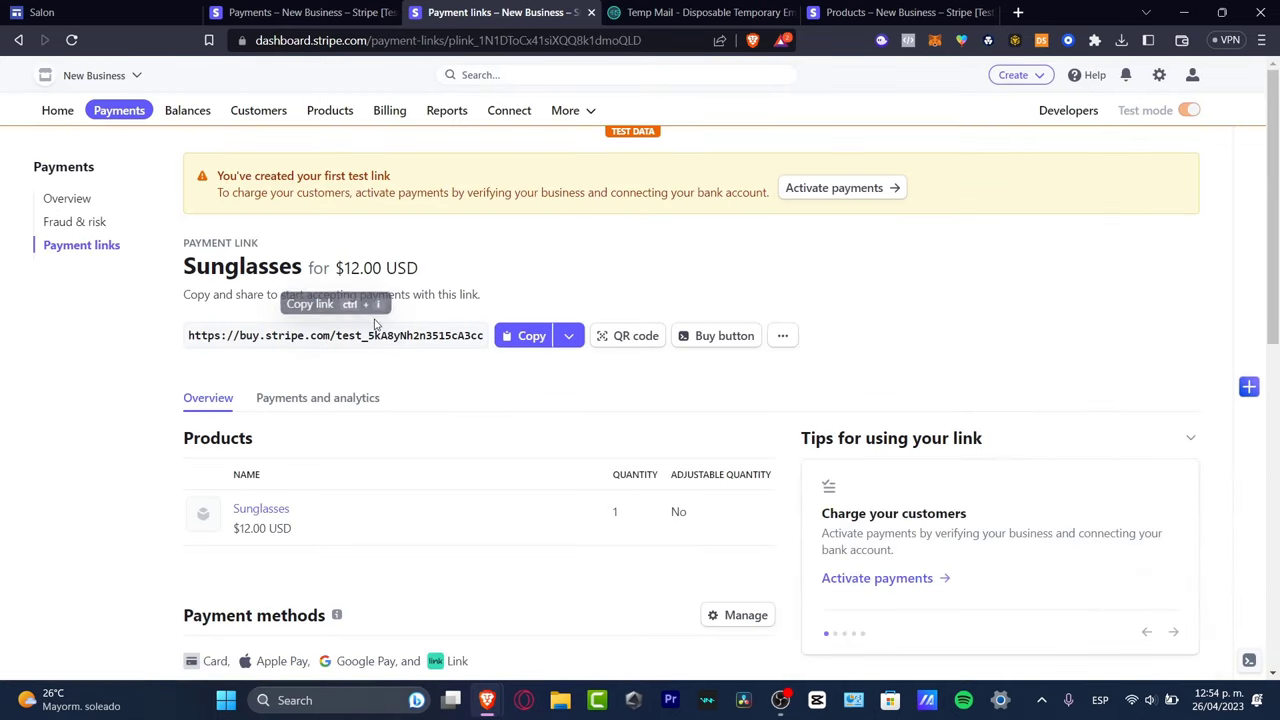
# Get the Buy button embed code for the Sunglasses payment link and return to Google Sites
pyautogui.click(568, 343)
pyautogui.click(783, 338)
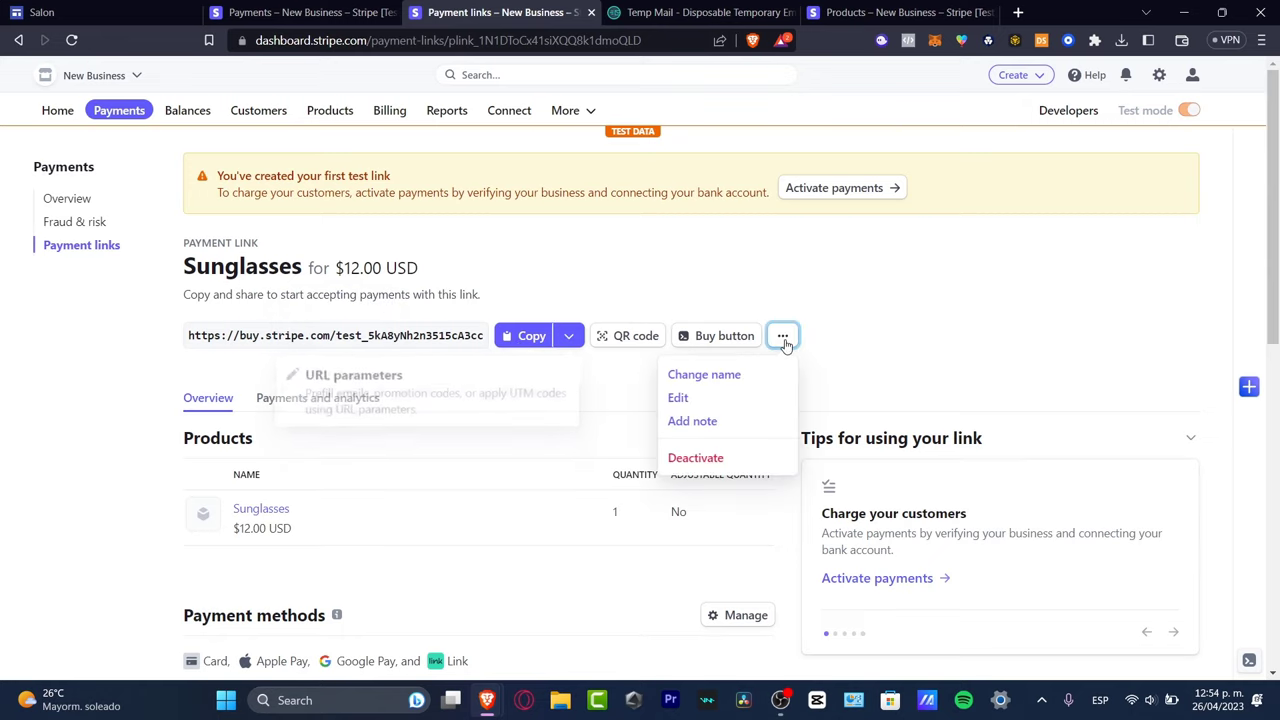
pyautogui.click(724, 336)
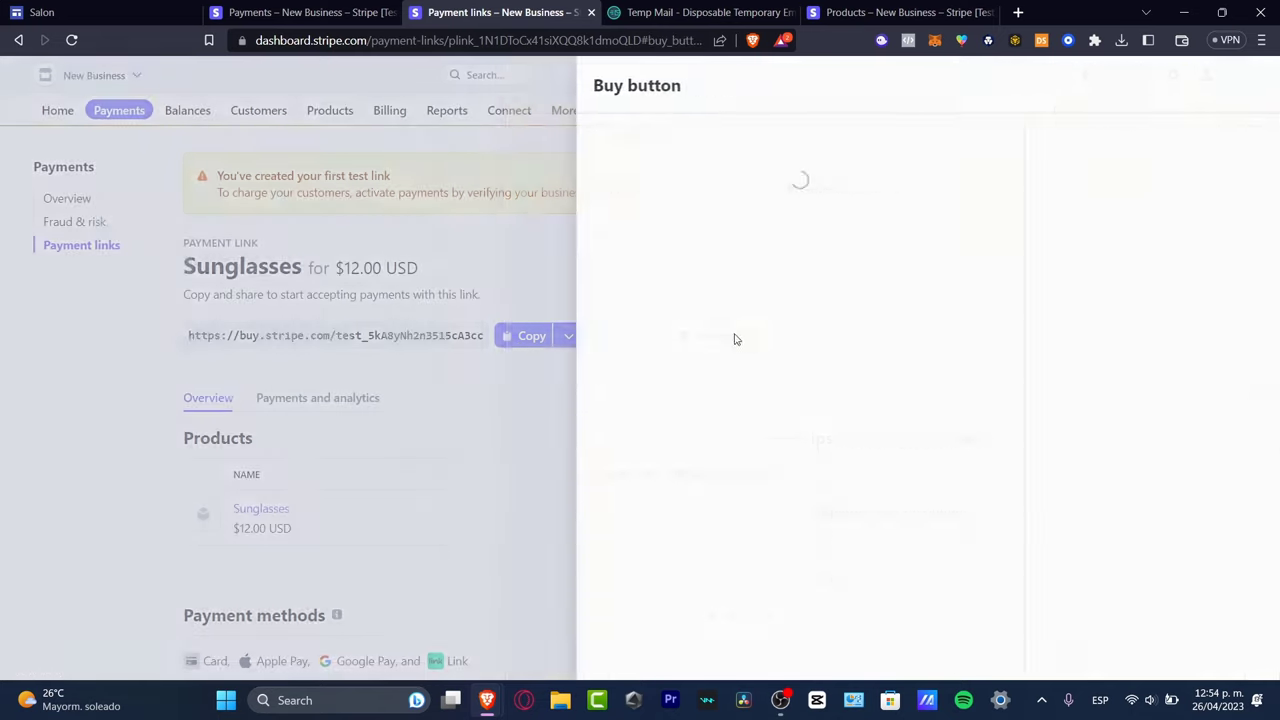
pyautogui.hotkey('ctrl', '1')
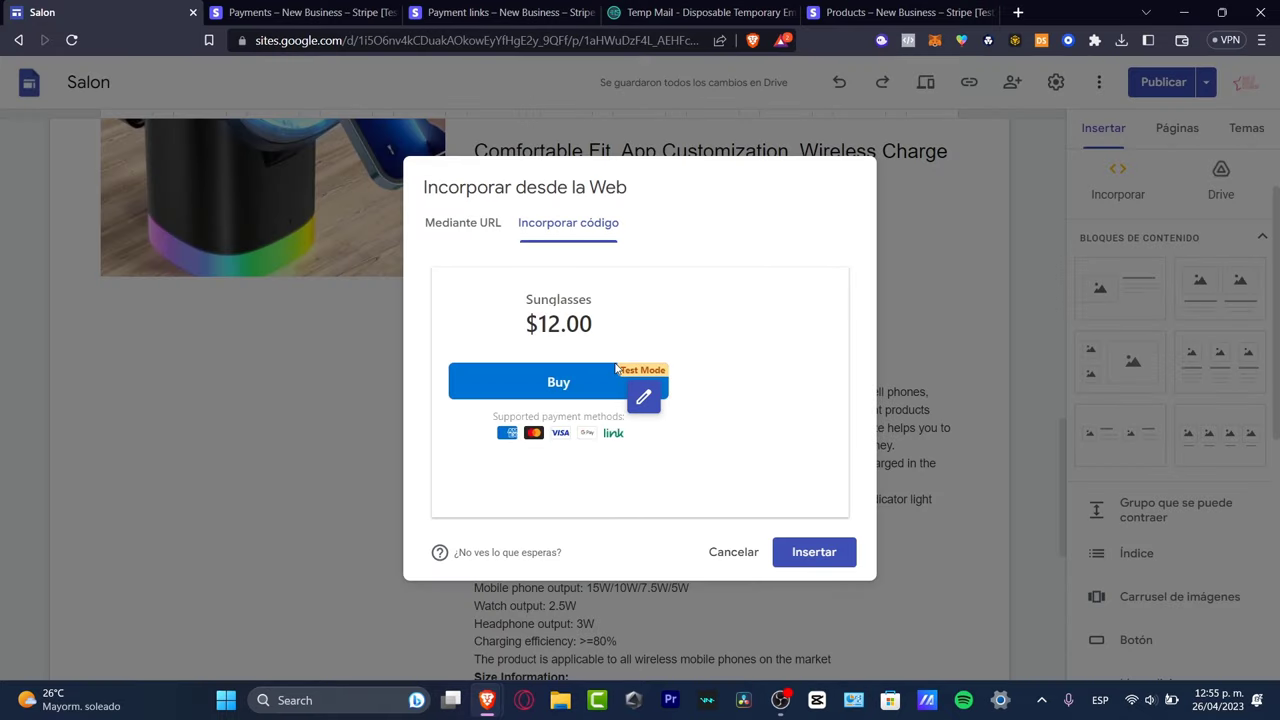
# Insert the Sunglasses $12.00 Buy card and place it under the charger product image
pyautogui.click(813, 552)
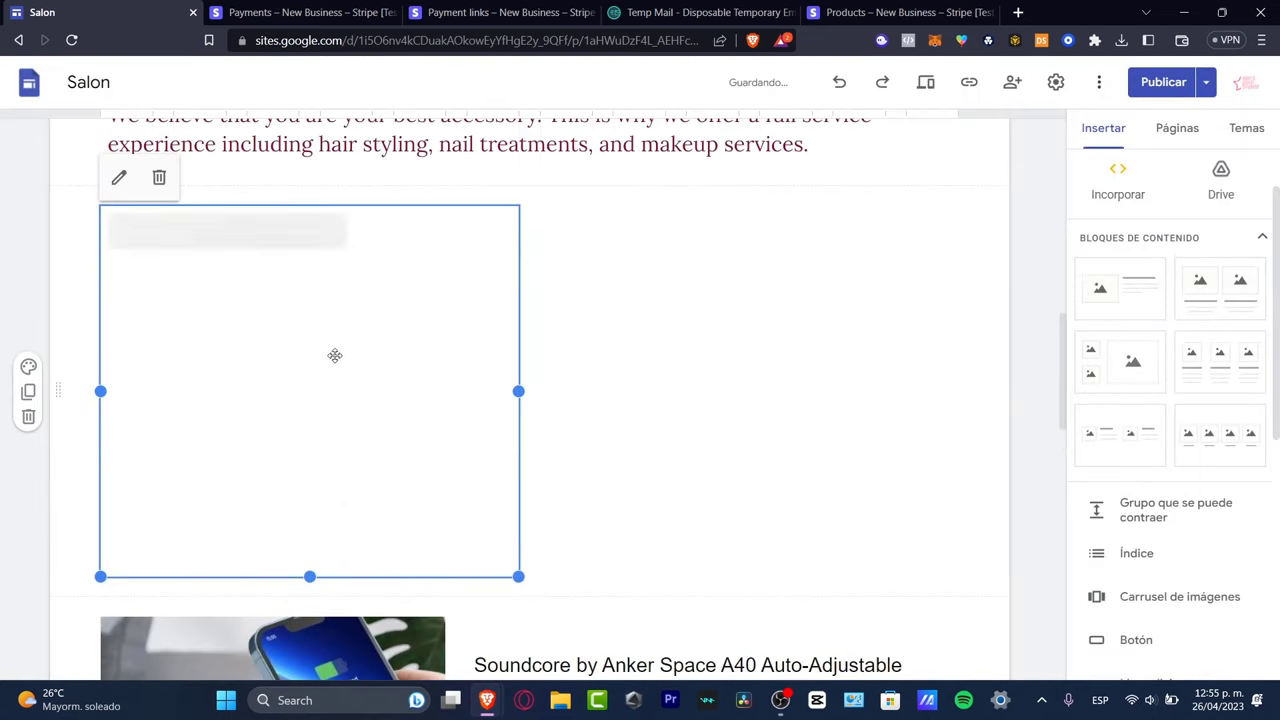
pyautogui.moveTo(334, 354); pyautogui.dragTo(200, 165)
pyautogui.scroll(-5, 300, 370)
pyautogui.scroll(5, 280, 300)
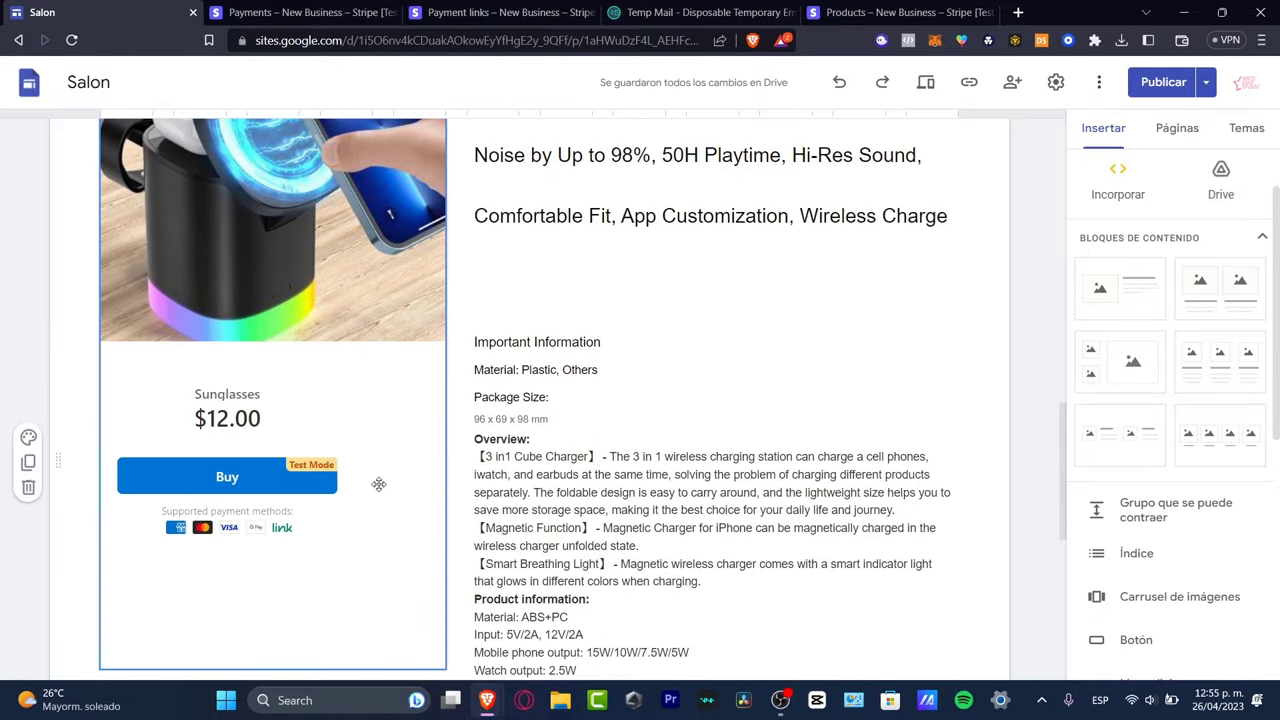
pyautogui.click(240, 432)
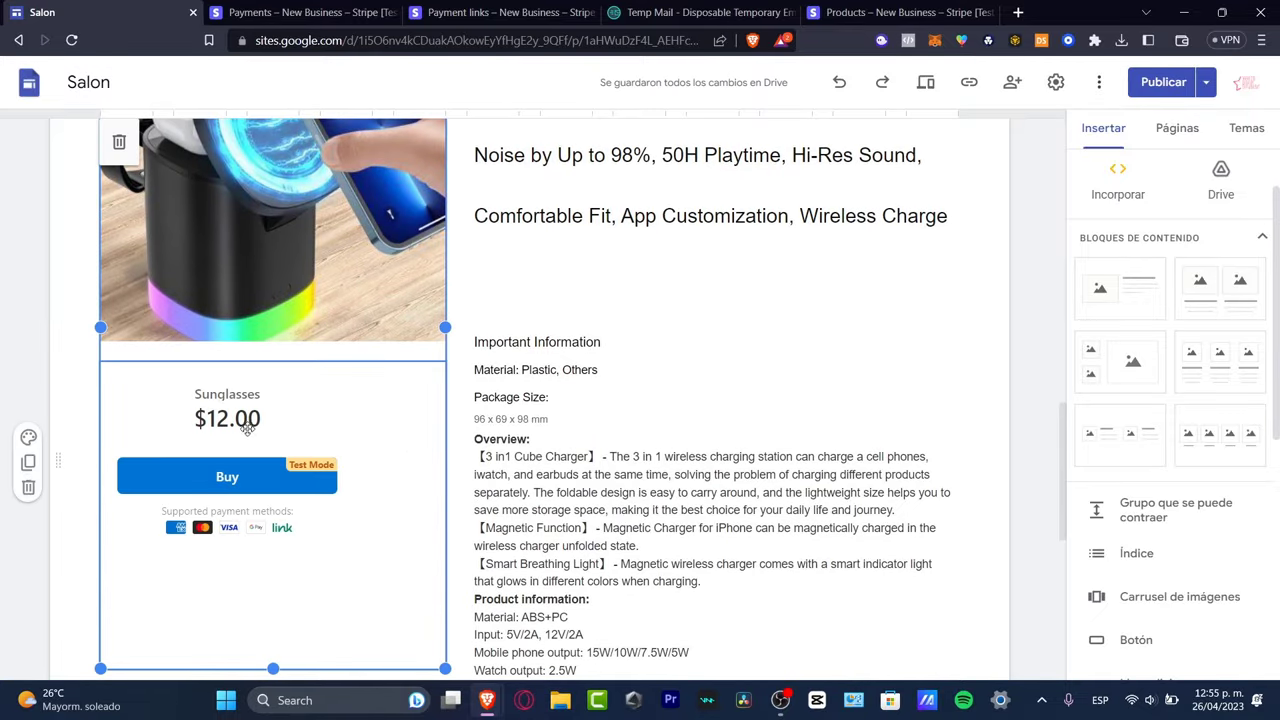
pyautogui.doubleClick(161, 413)
pyautogui.click(277, 394)
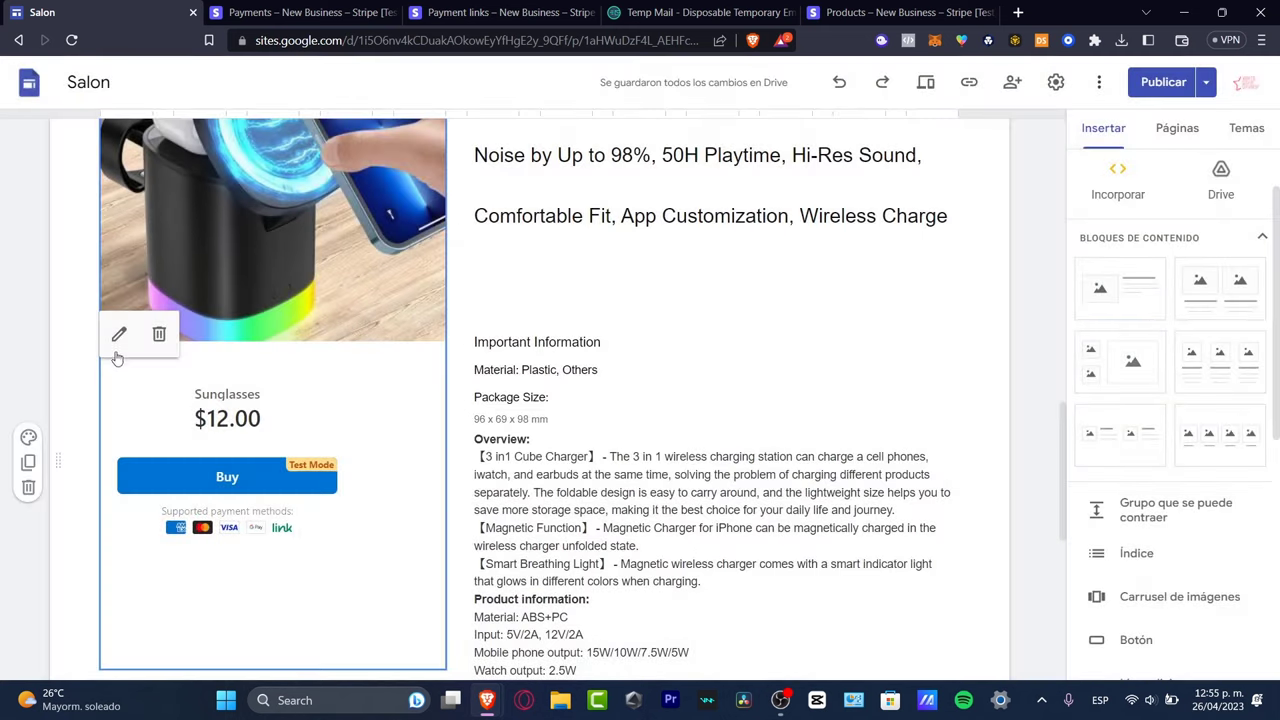
pyautogui.click(118, 333)
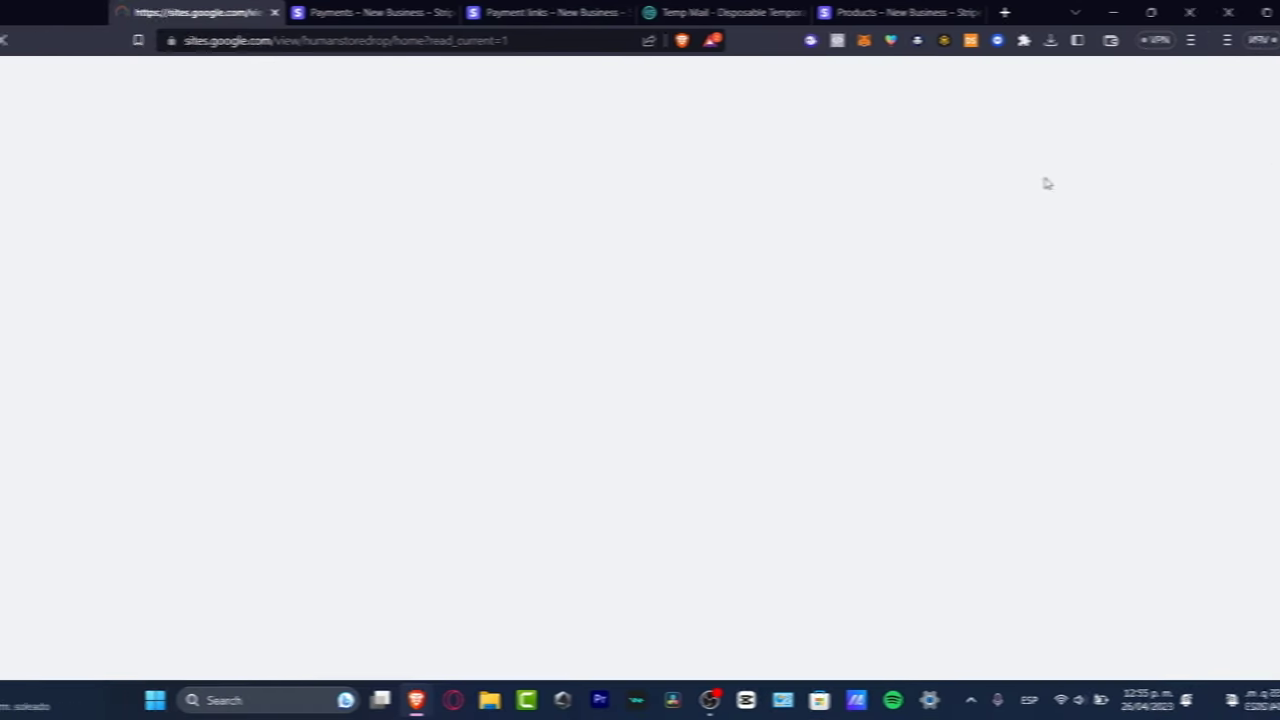
# On the live site, scroll to the charger product and click Buy on the Sunglasses card
pyautogui.scroll(-10, 879, 185)
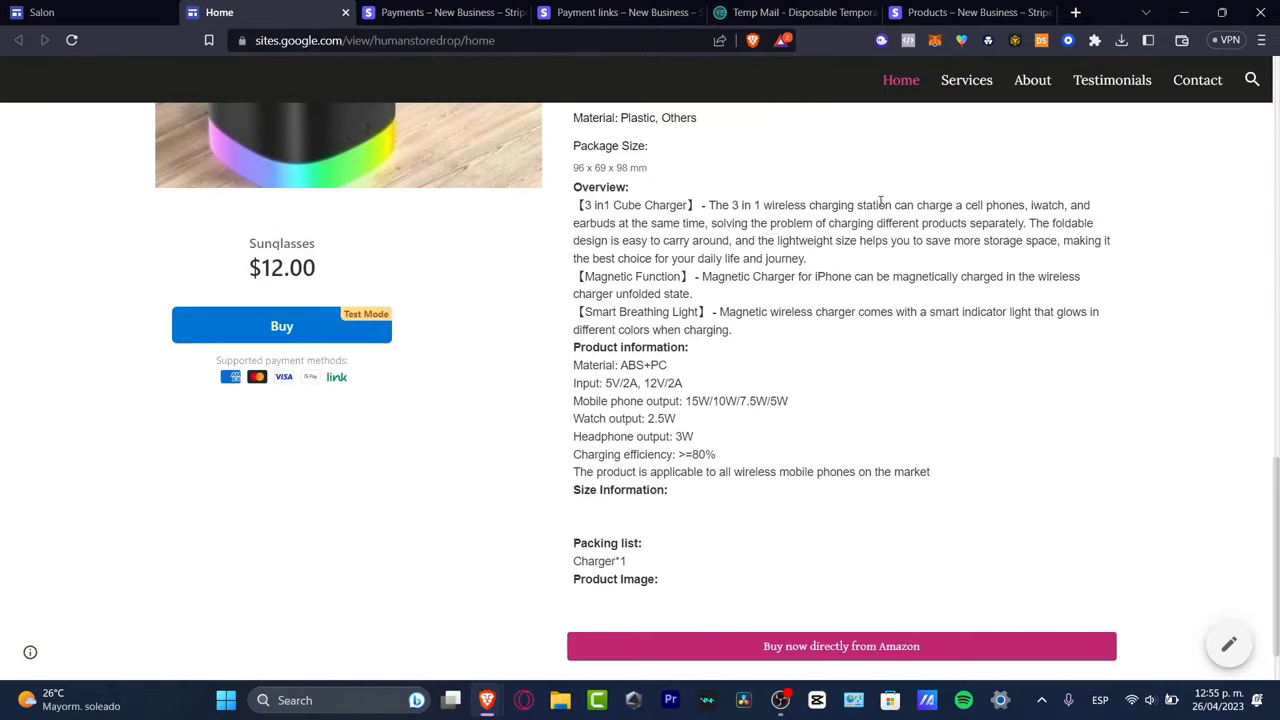
pyautogui.scroll(3, 880, 205)
pyautogui.scroll(-3, 880, 203)
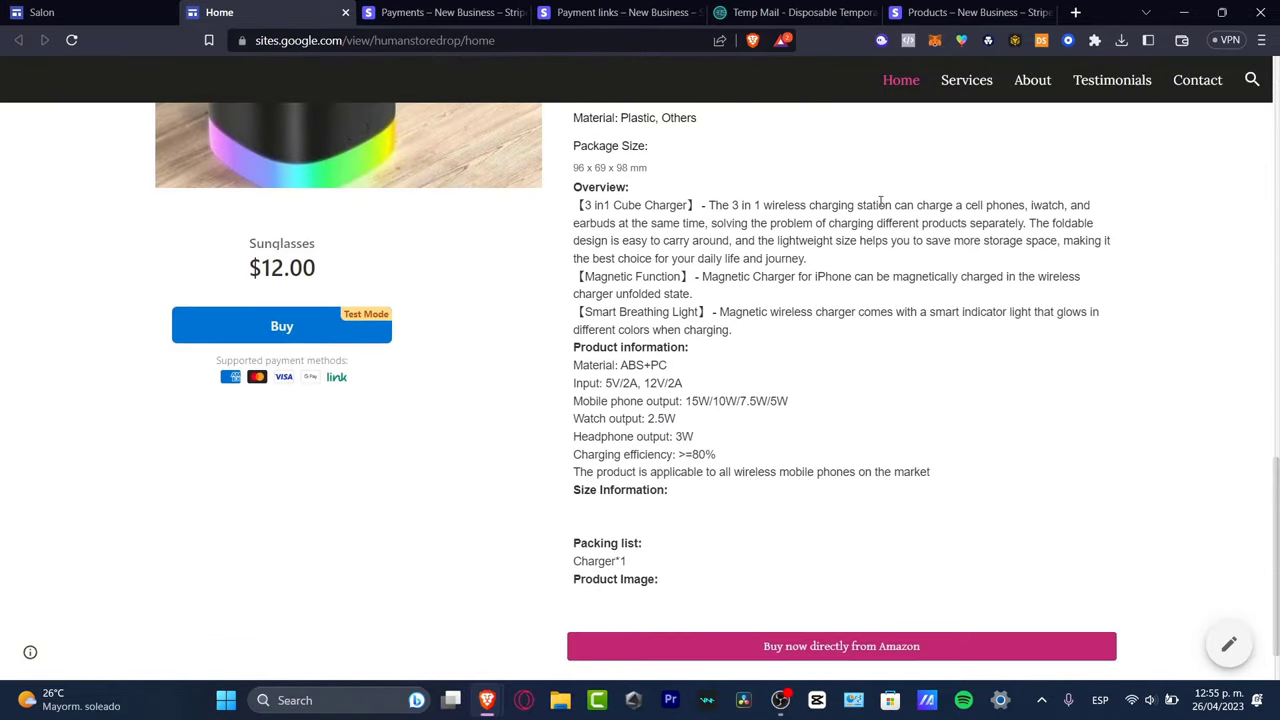
pyautogui.click(305, 331)
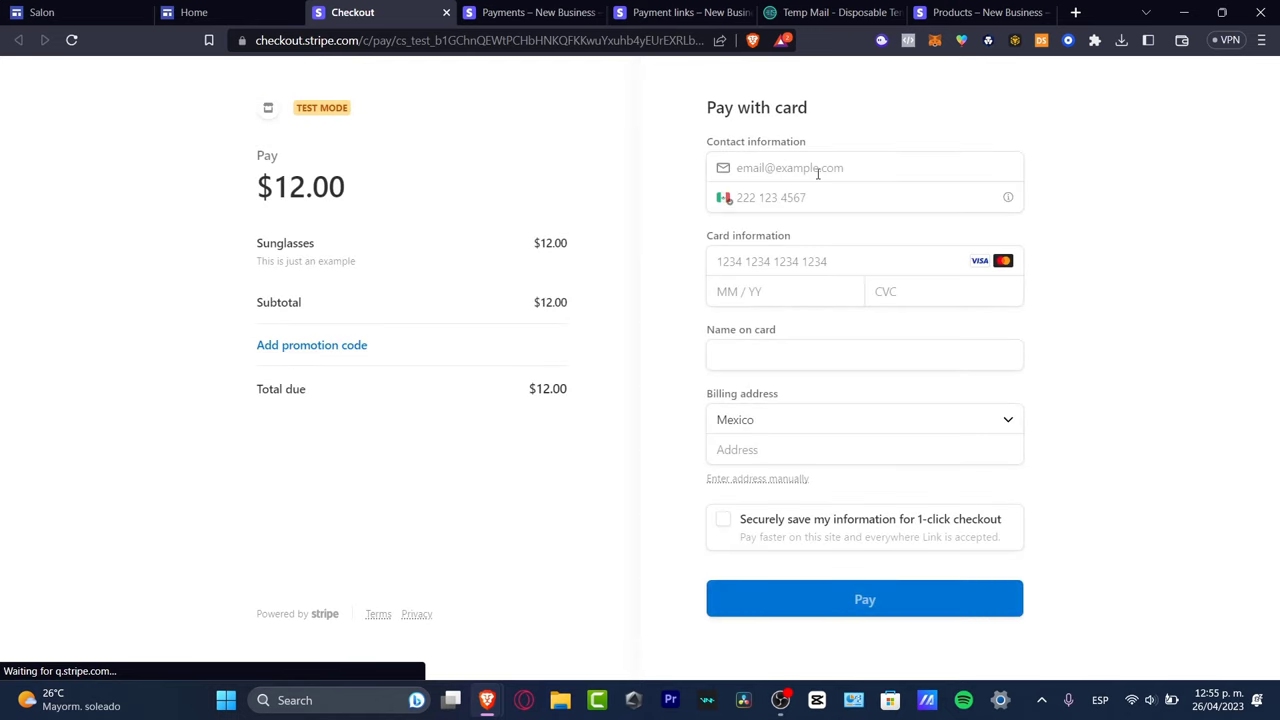
# Check the checkout's email, card number and name-on-card fields, then return to Stripe Payments
pyautogui.click(862, 169)
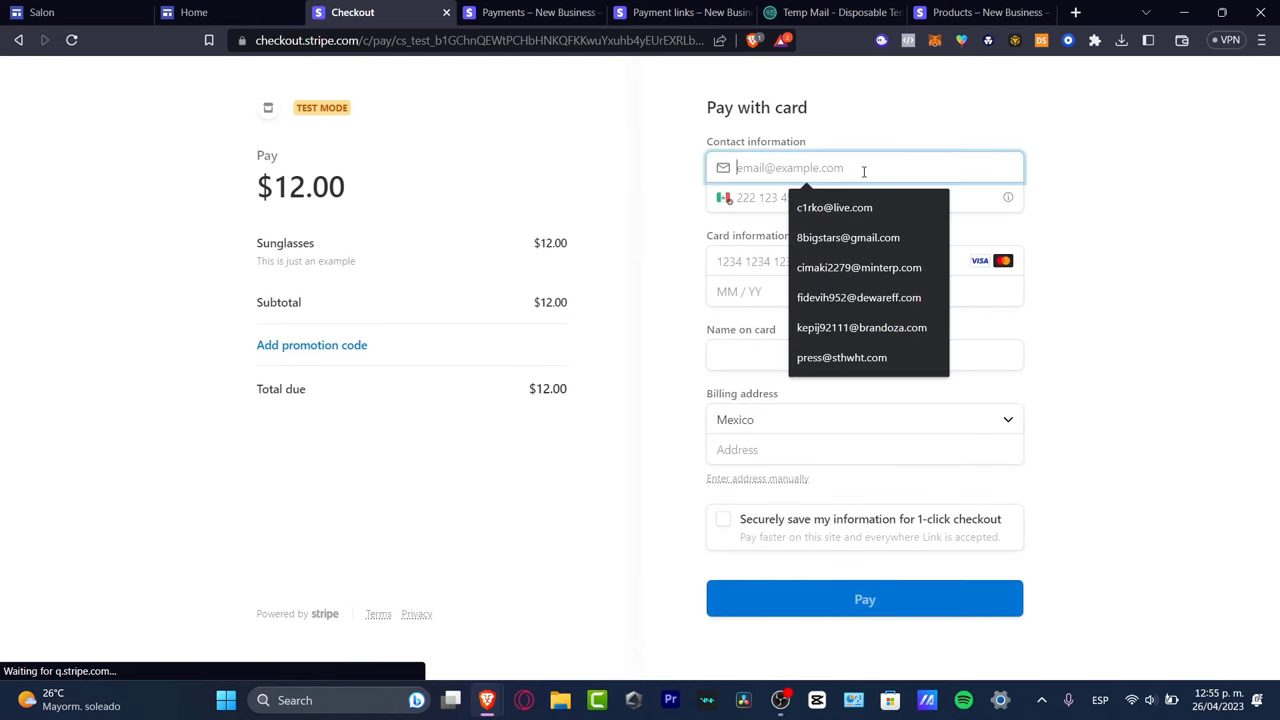
pyautogui.click(750, 261)
pyautogui.click(873, 360)
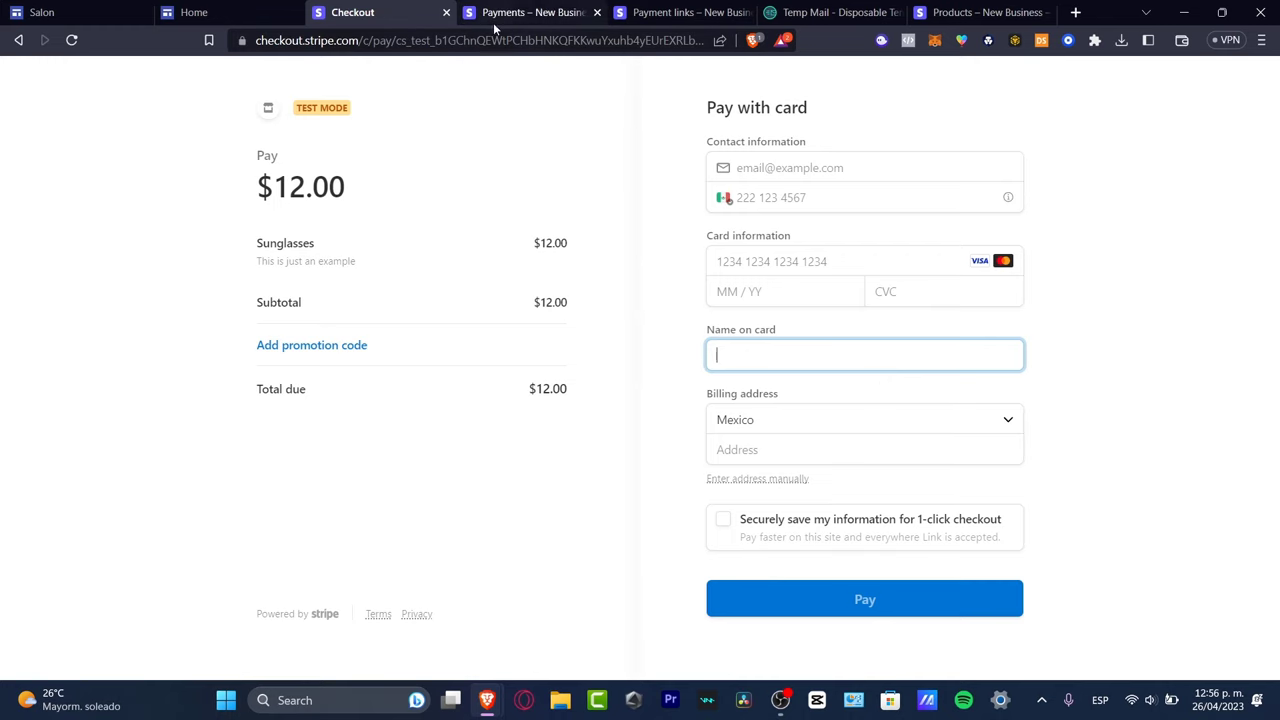
pyautogui.click(530, 13)
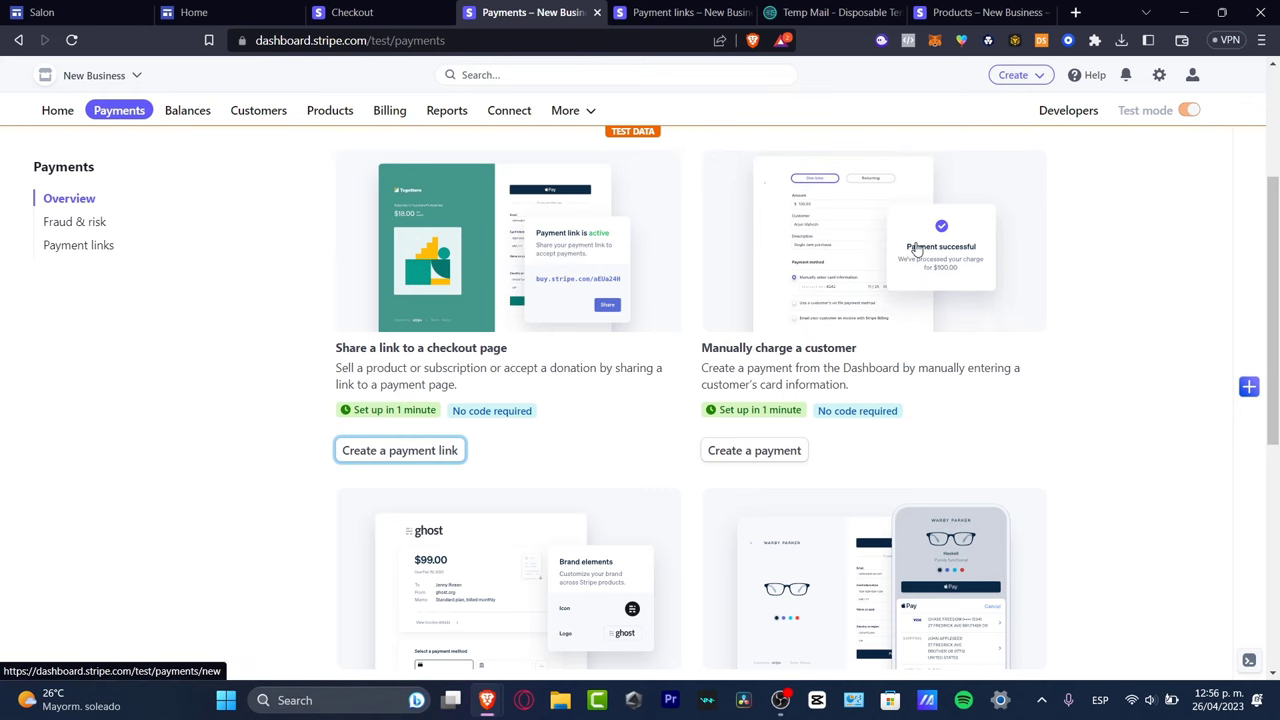
# Walk through Stripe's Checkout demo up to its Customize step
pyautogui.scroll(-3, 915, 248)
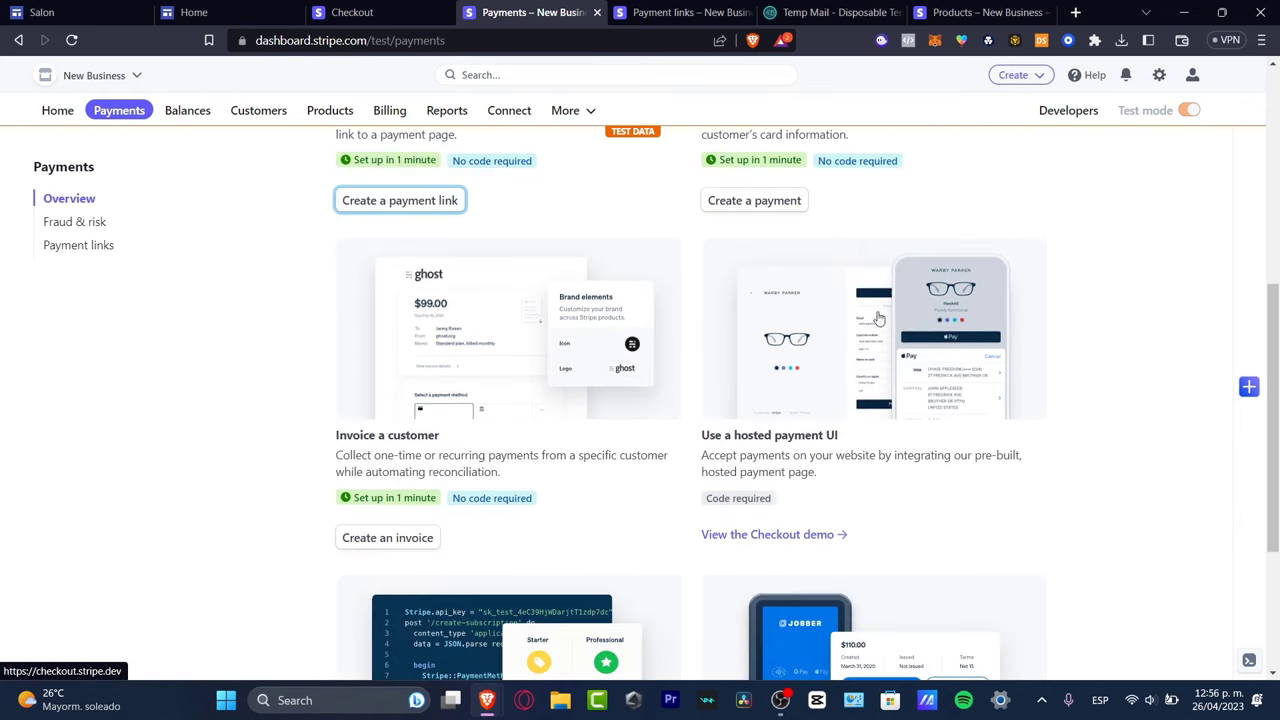
pyautogui.click(830, 534)
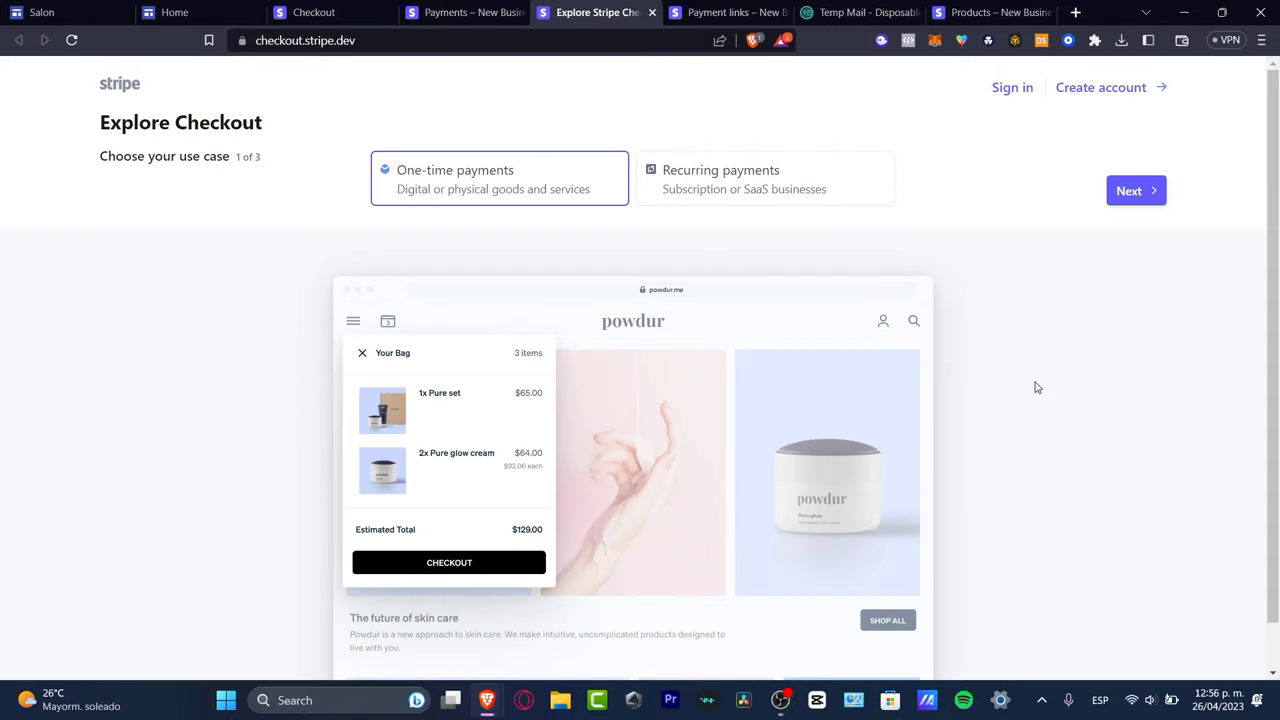
pyautogui.scroll(-1, 706, 327)
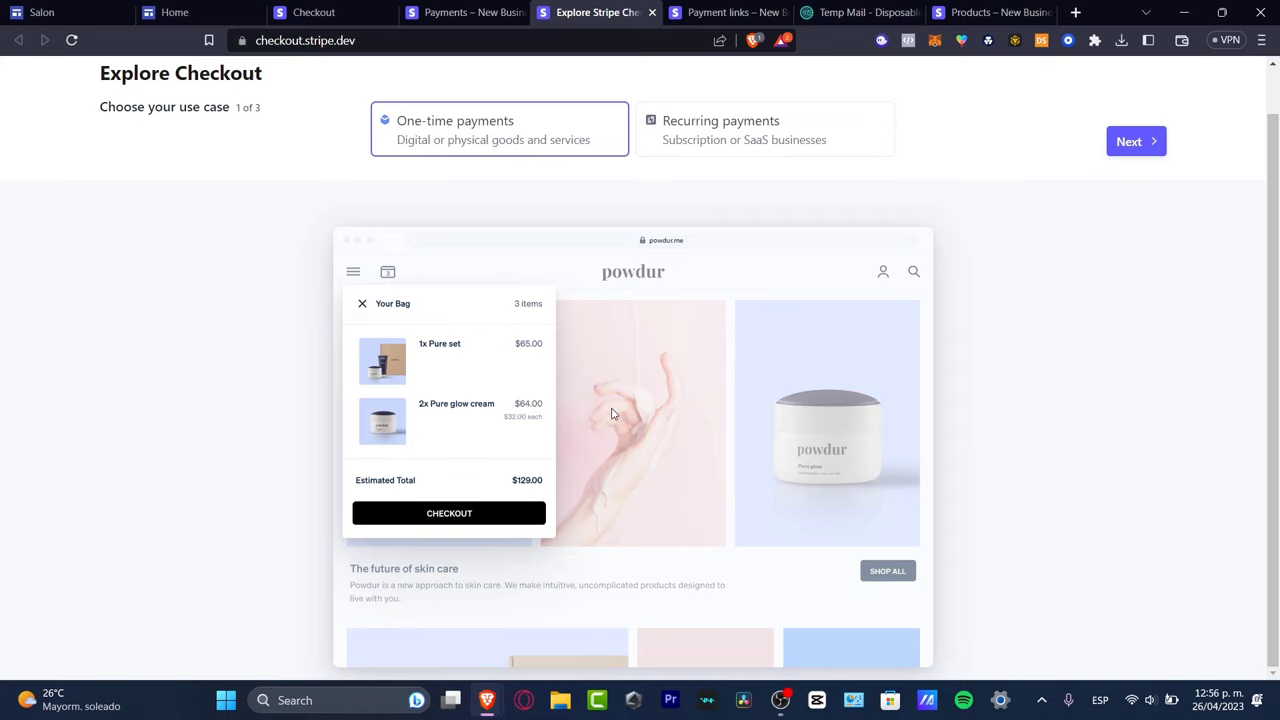
pyautogui.click(1156, 141)
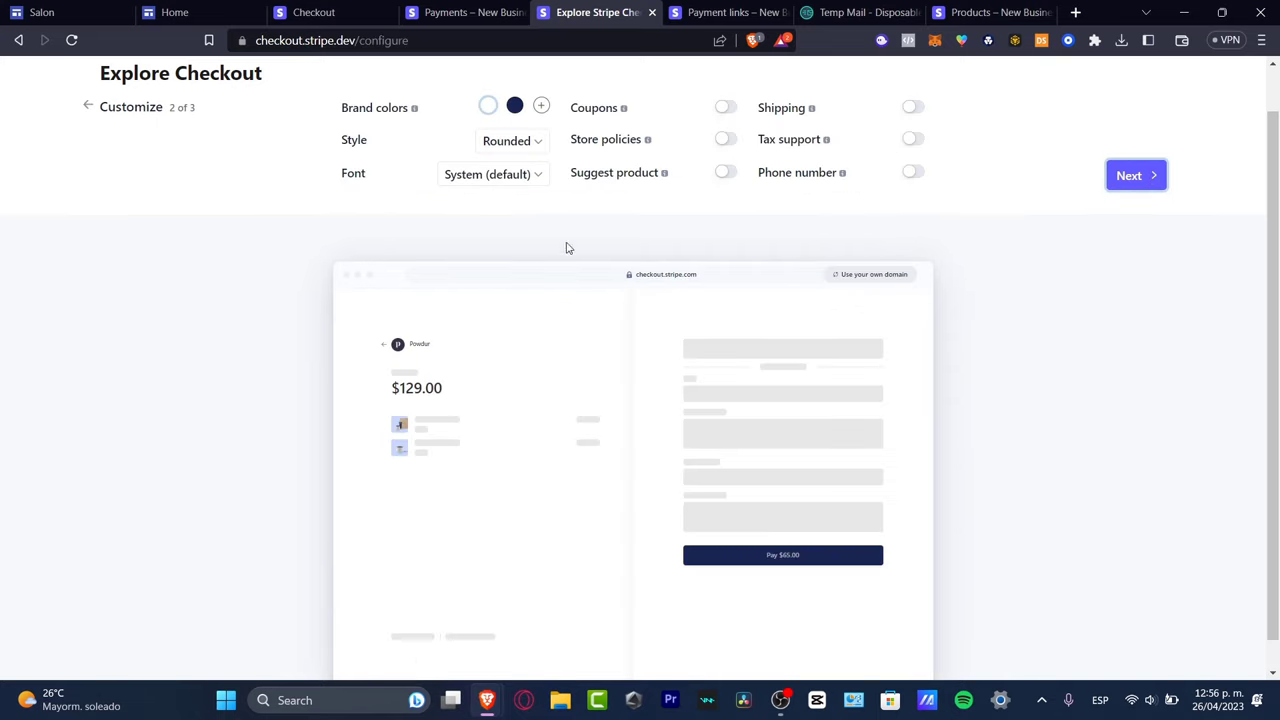
pyautogui.scroll(1, 610, 260)
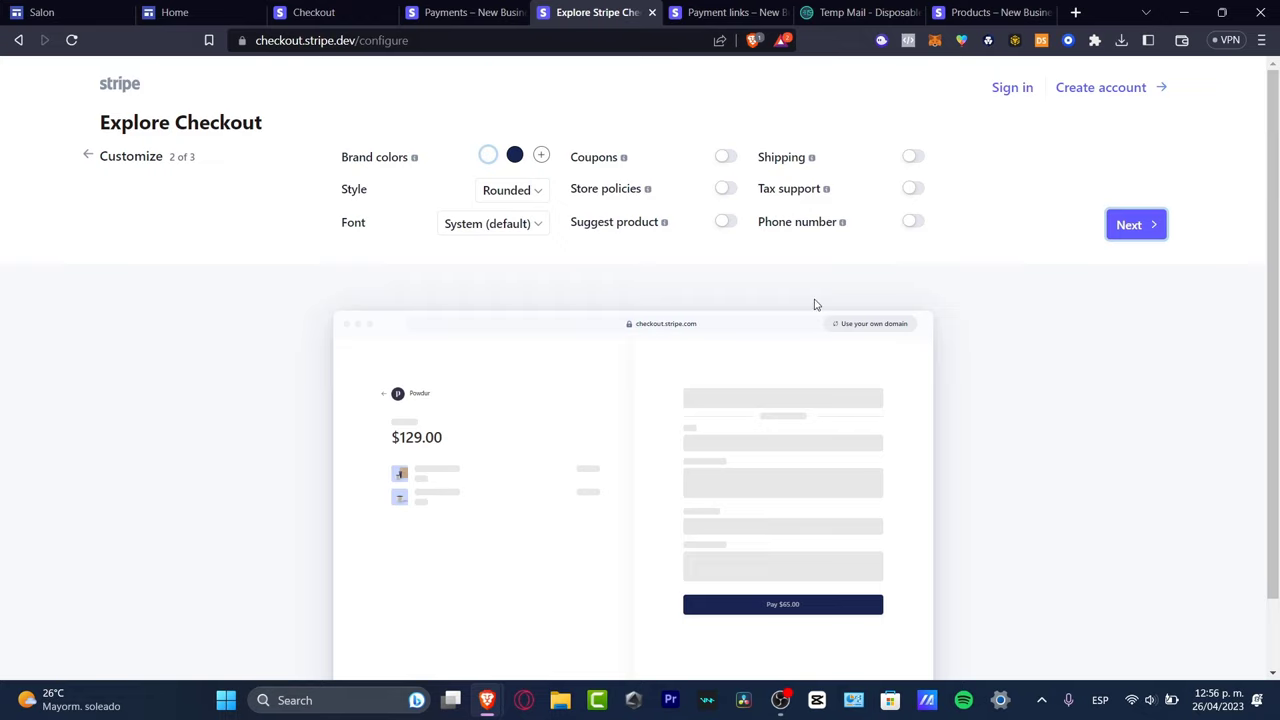
pyautogui.scroll(-2, 815, 305)
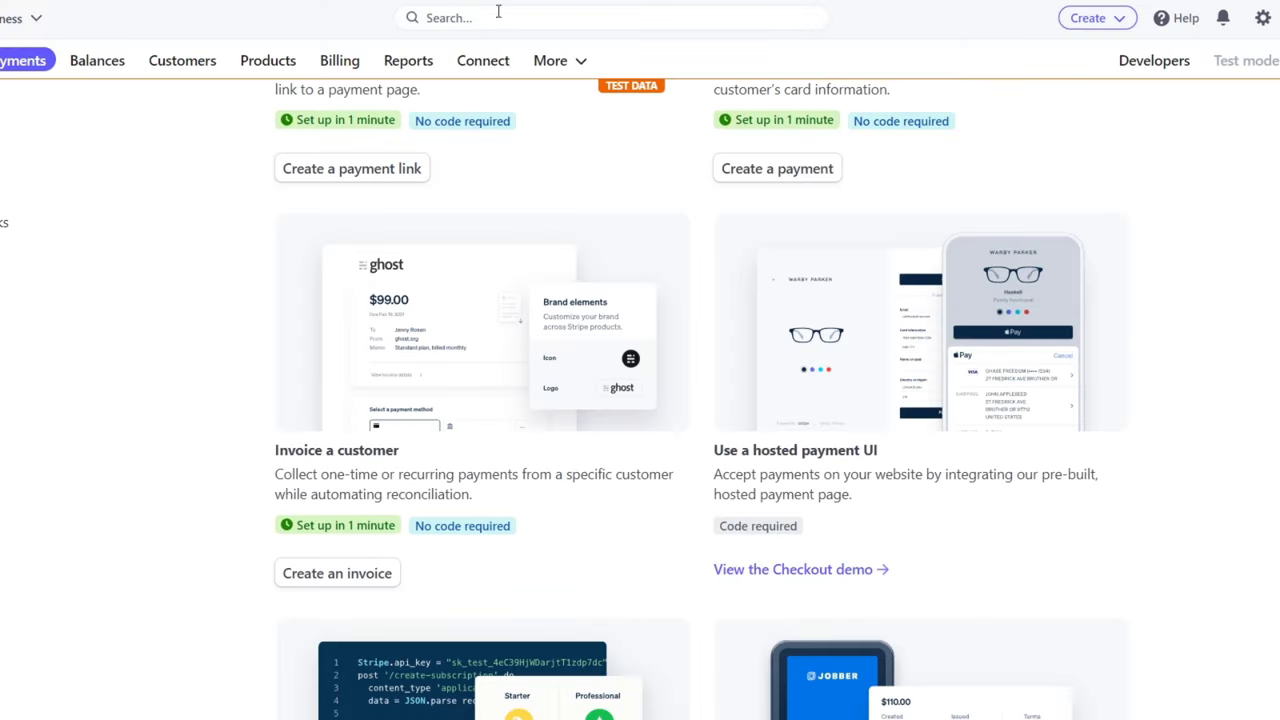
# Visit Stripe's Customers page and then the Products catalogue
pyautogui.scroll(6, 696, 166)
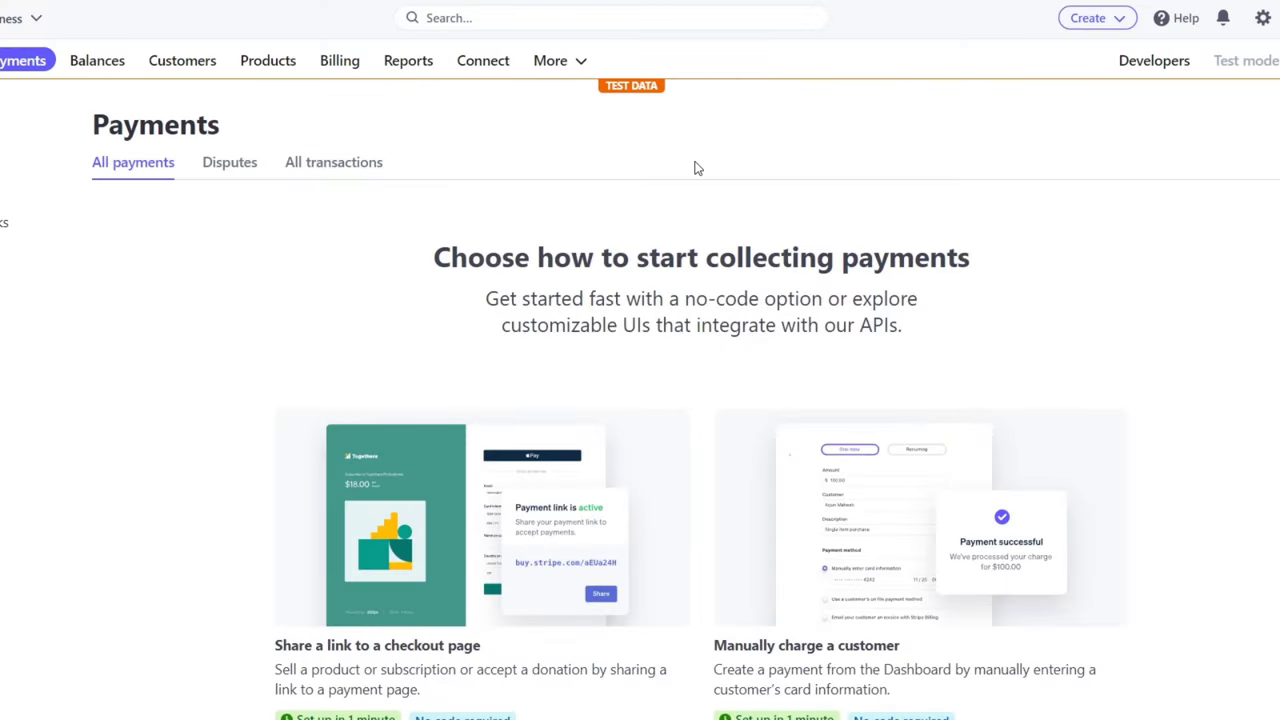
pyautogui.click(199, 61)
pyautogui.click(253, 62)
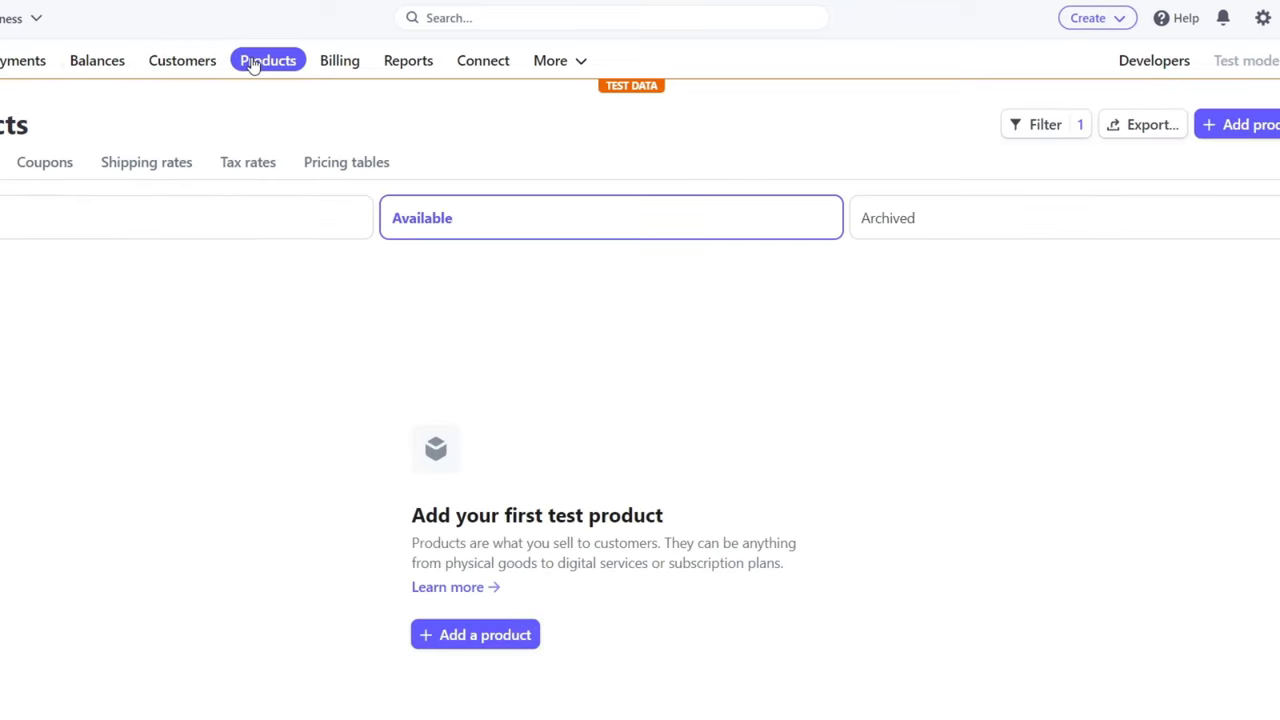